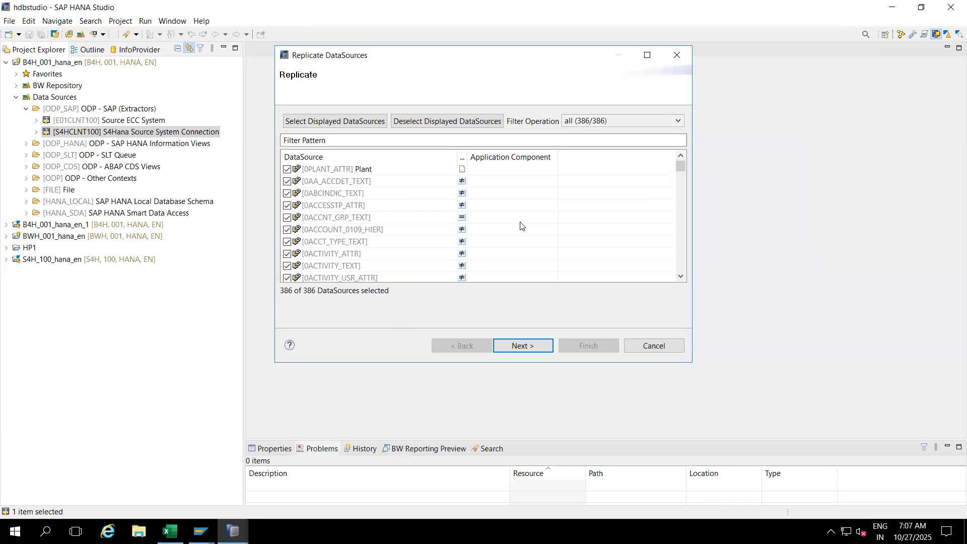
# Restrict the replication to DataSource 2LIS_12_VCITM only and run it with activation of updated DataSources.
pyautogui.click(422, 122)
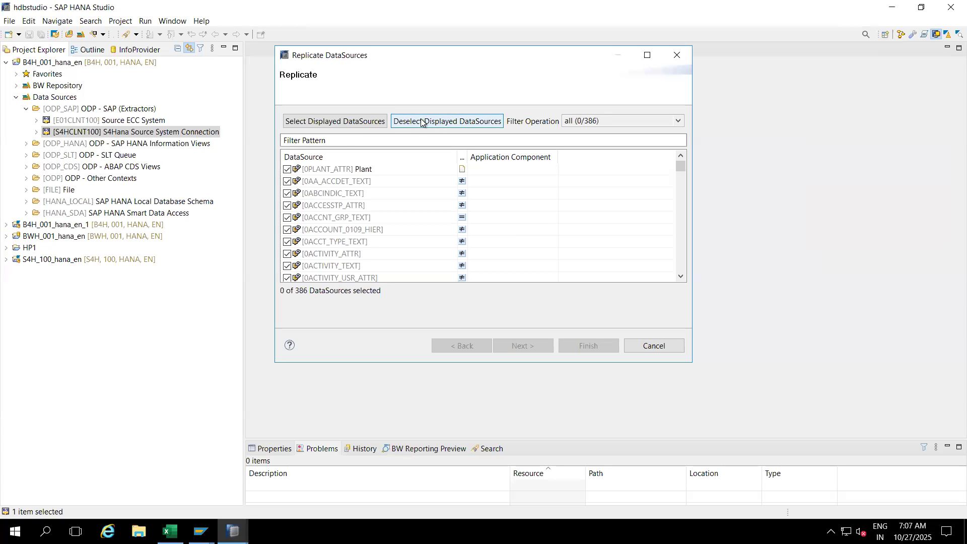
pyautogui.click(357, 141)
pyautogui.write('2')
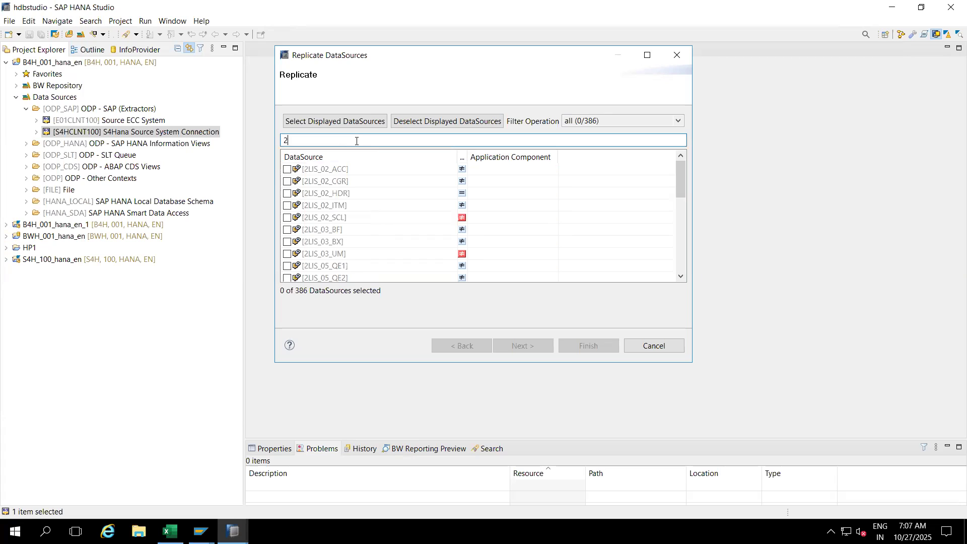
pyautogui.write('LIS_12')
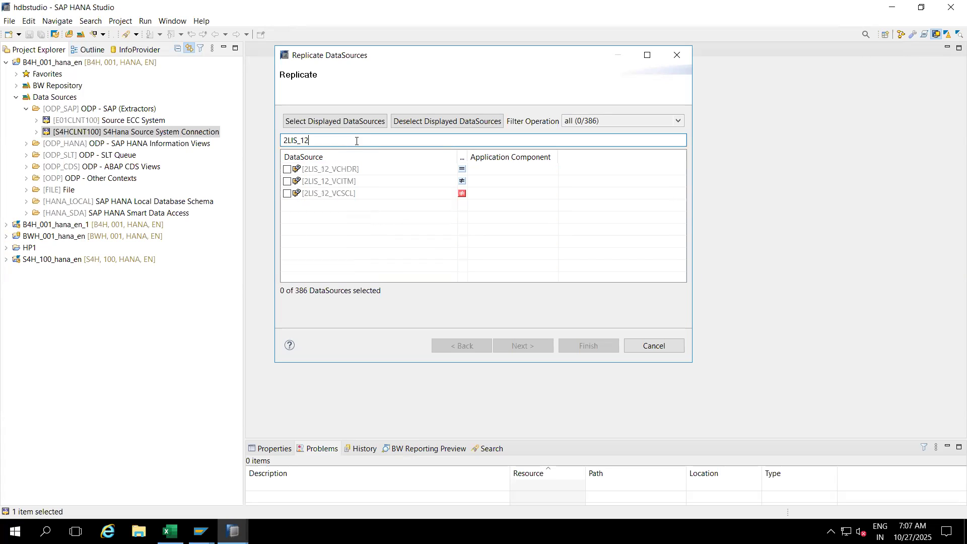
pyautogui.write('_VCITM')
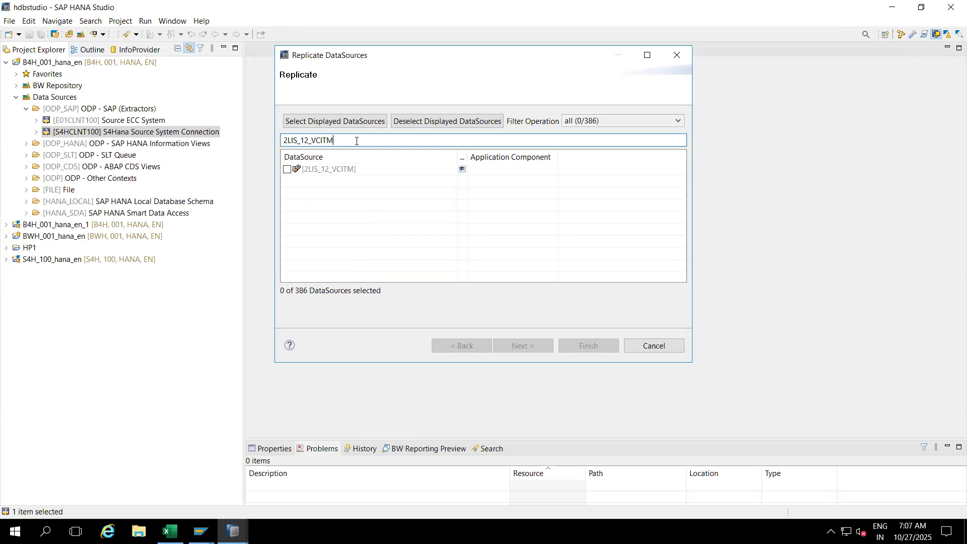
pyautogui.click(287, 170)
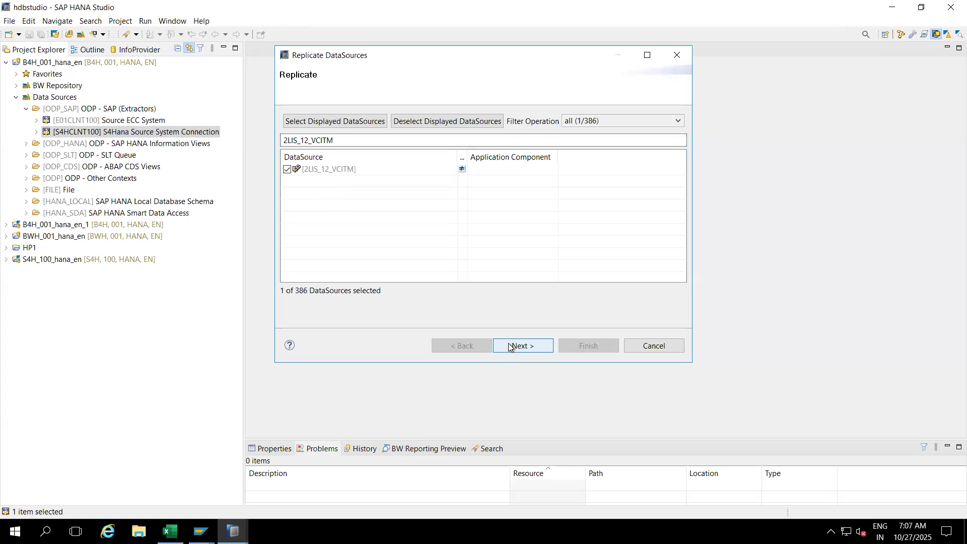
pyautogui.click(537, 347)
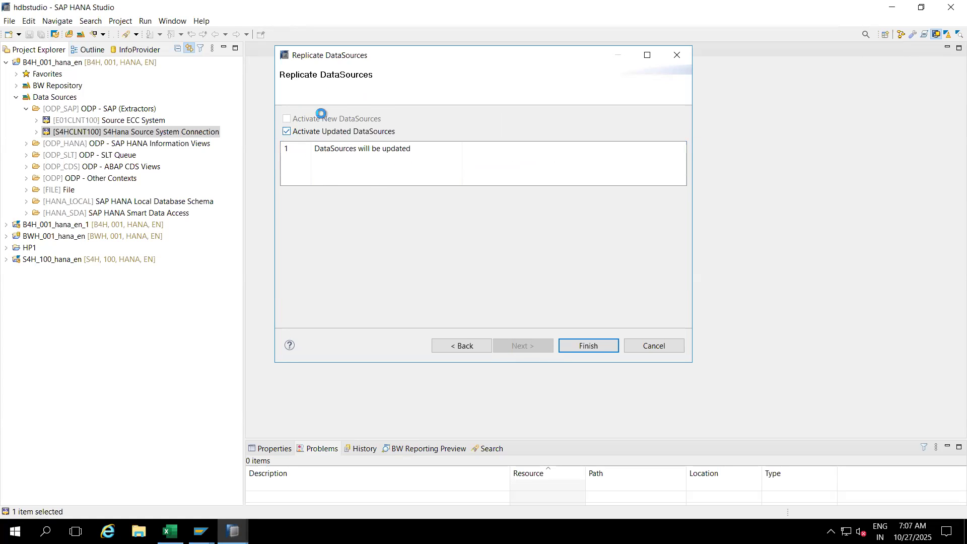
pyautogui.click(580, 345)
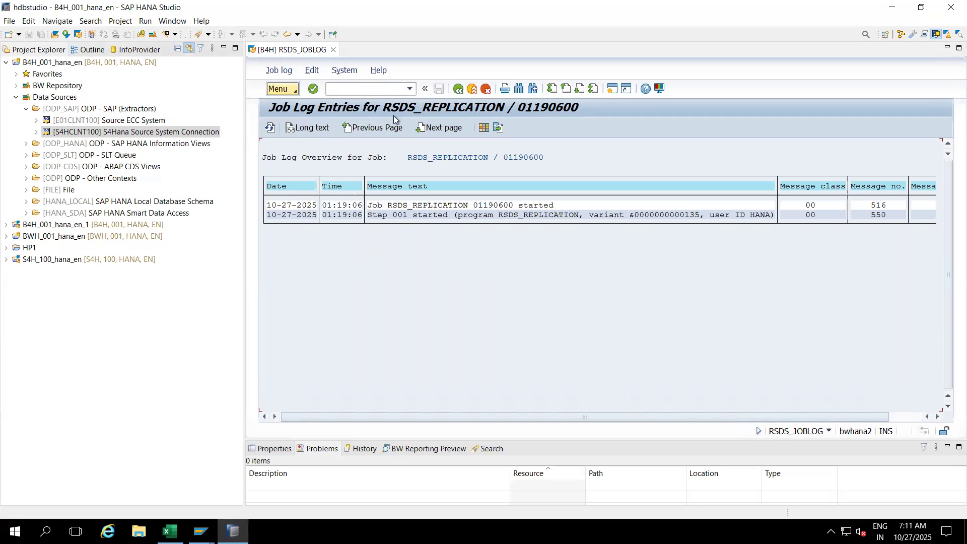
# Refresh the RSDS_REPLICATION job log repeatedly until the replication job is finished.
pyautogui.click(269, 128)
pyautogui.click(270, 128)
pyautogui.click(270, 128)
pyautogui.click(270, 128)
pyautogui.click(271, 129)
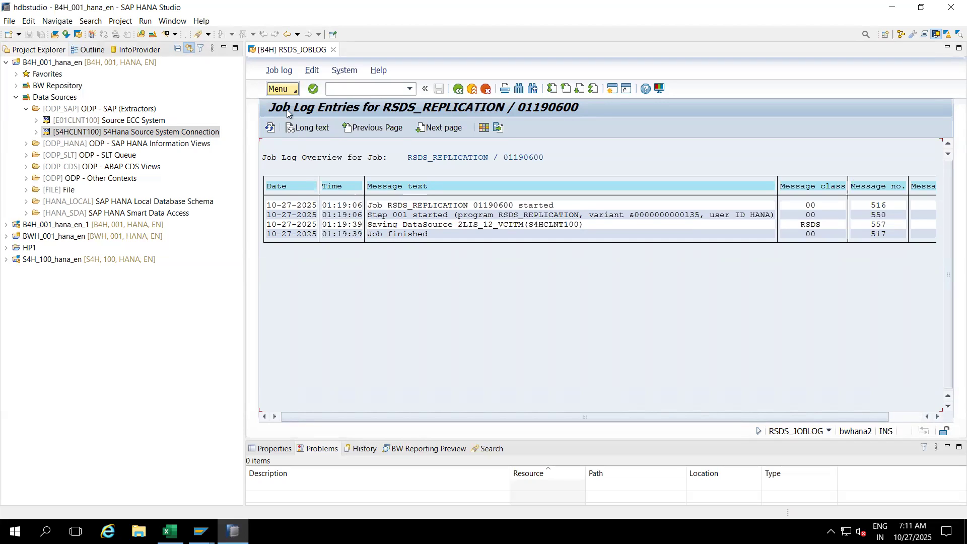
pyautogui.click(271, 129)
pyautogui.click(141, 35)
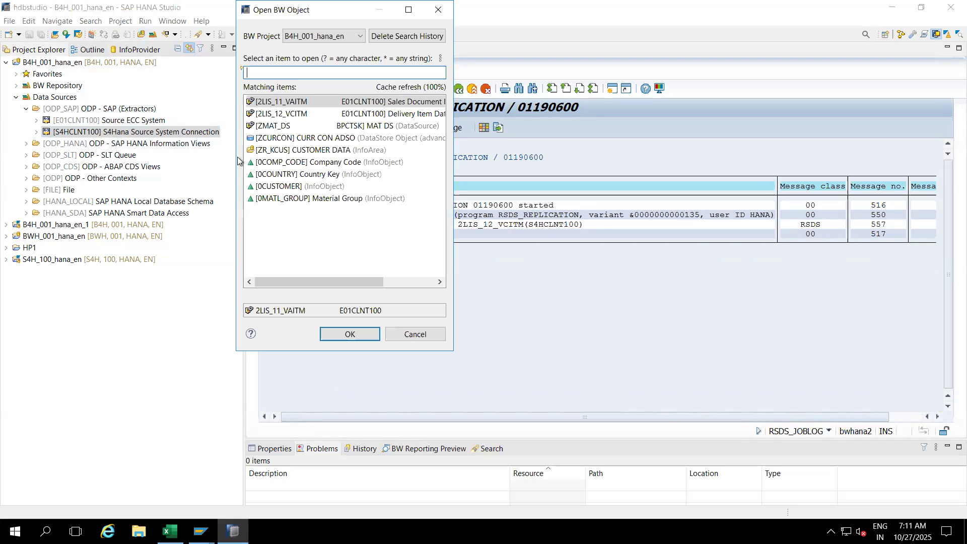
pyautogui.write('2')
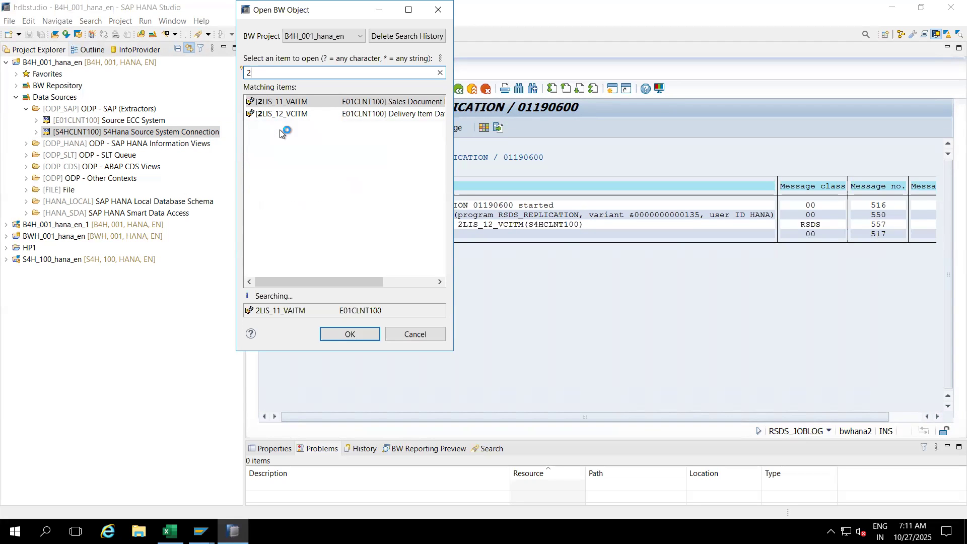
pyautogui.write('LIS_12')
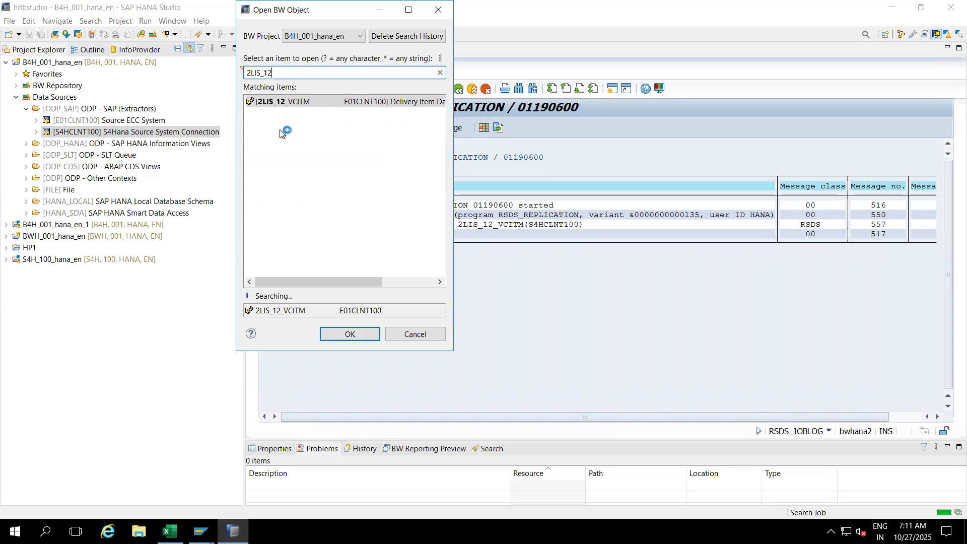
pyautogui.write('_VCITM')
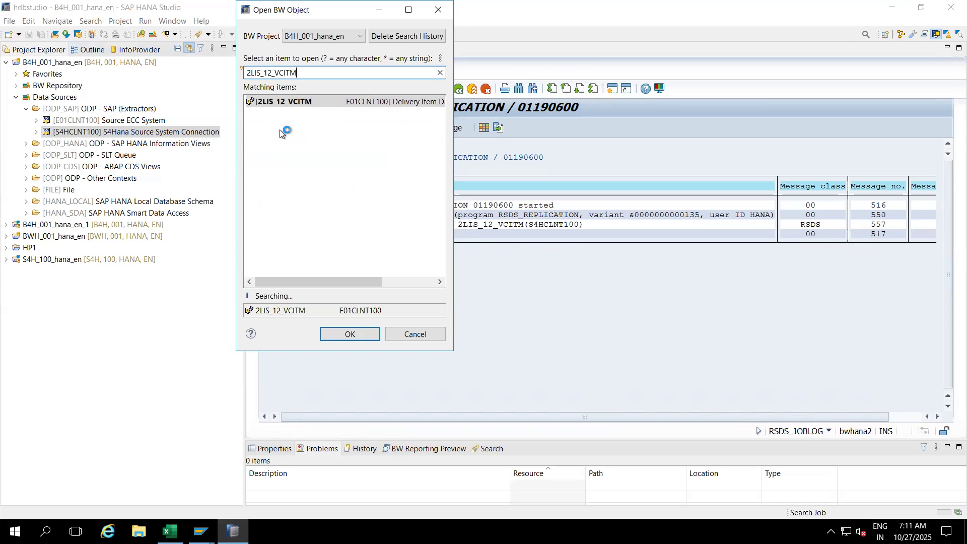
pyautogui.doubleClick(282, 103)
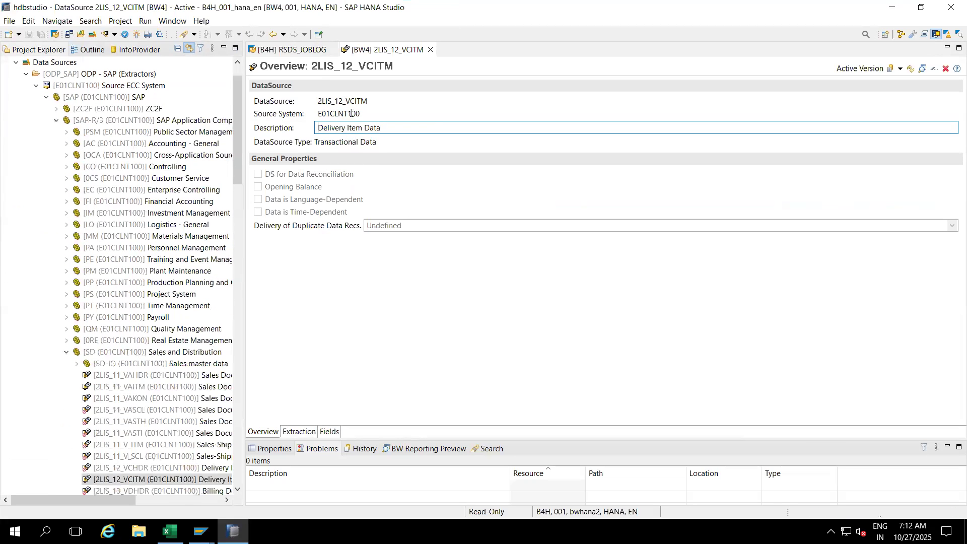
pyautogui.click(430, 50)
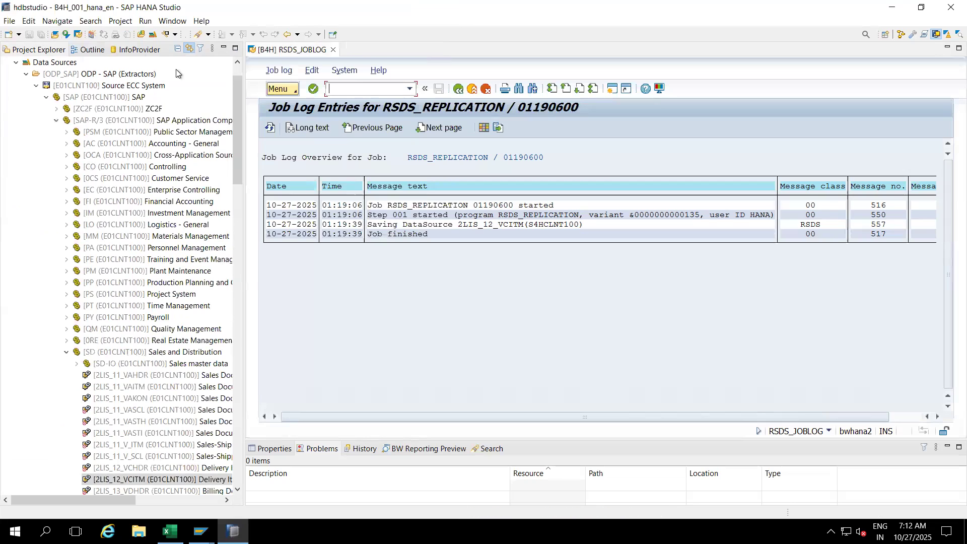
# Find BW object 2LIS_12_VCITM and open the DataSource belonging to source system S4HCLNT100.
pyautogui.click(142, 35)
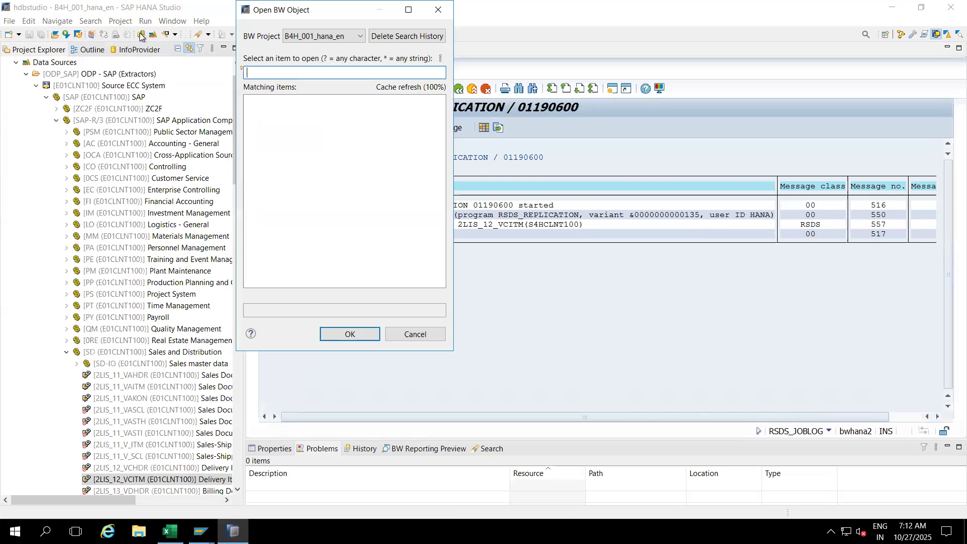
pyautogui.write('2')
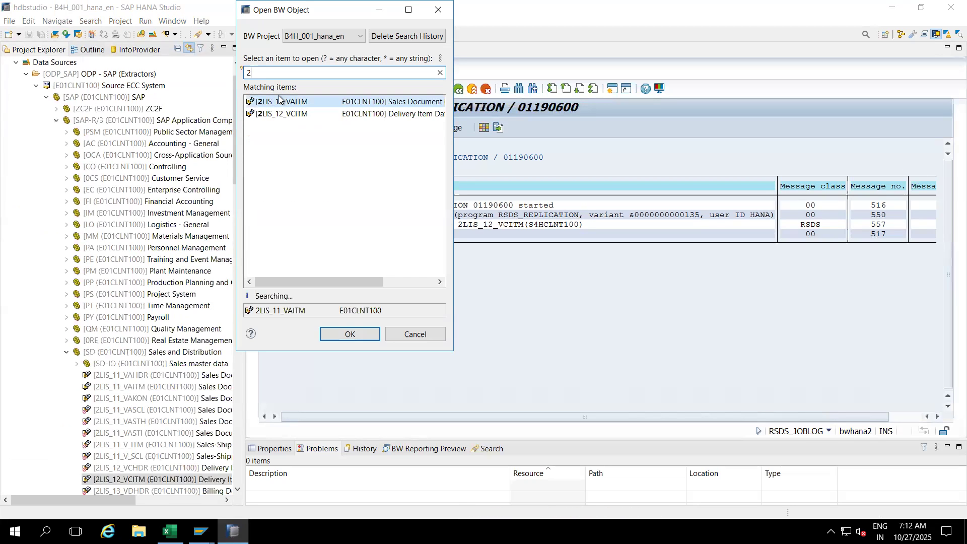
pyautogui.write('LIS_12')
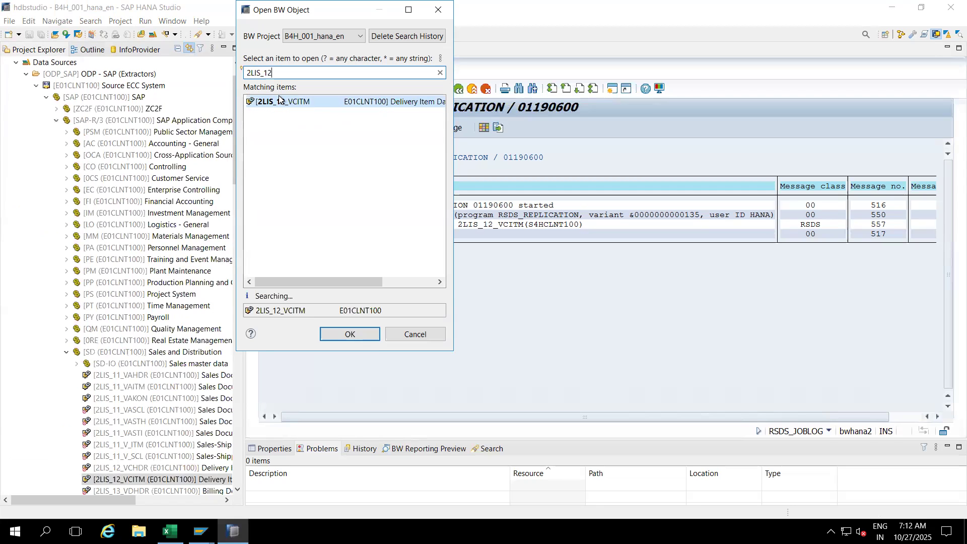
pyautogui.write('_VCITM')
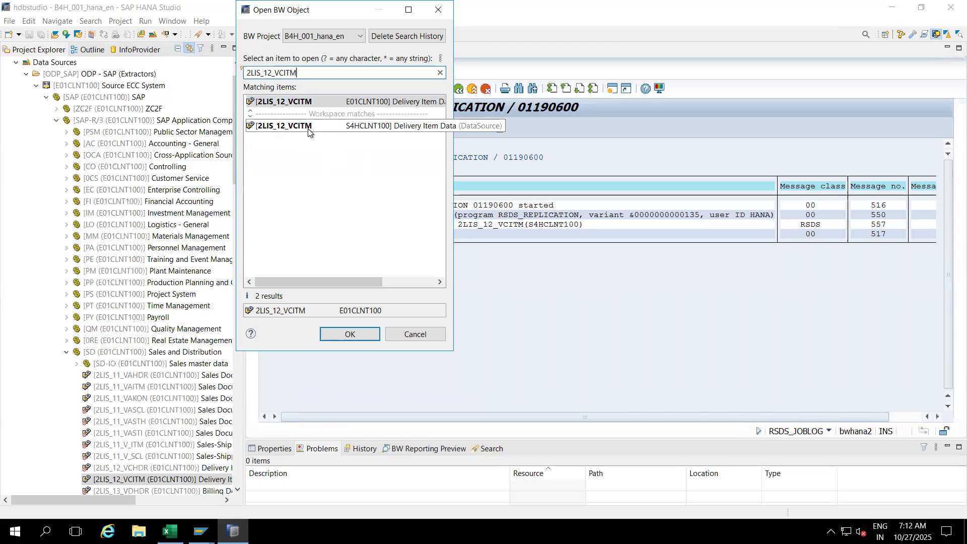
pyautogui.click(293, 129)
pyautogui.doubleClick(292, 129)
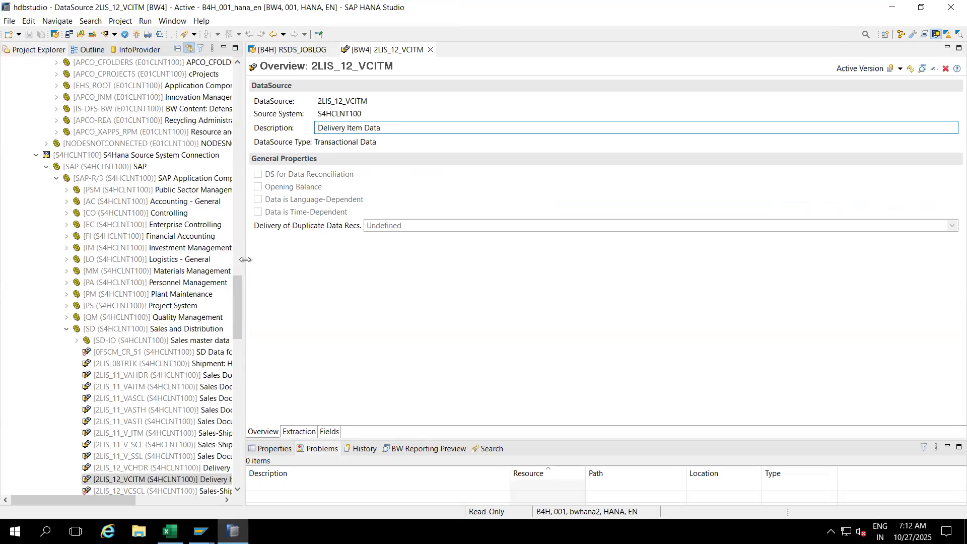
# Review the DataSource's extraction settings and its field list down to the last fields, and activate the DataSource.
pyautogui.moveTo(245, 260); pyautogui.dragTo(201, 265)
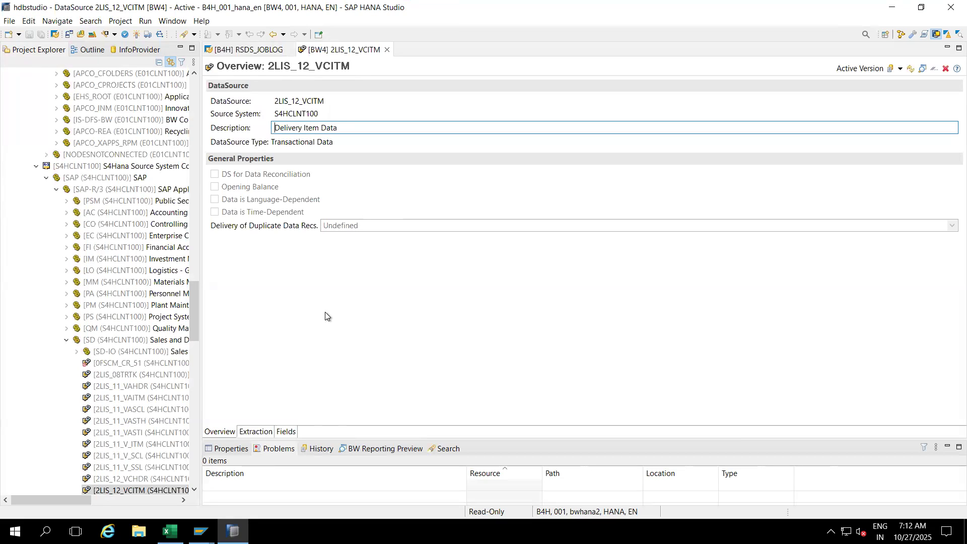
pyautogui.click(255, 432)
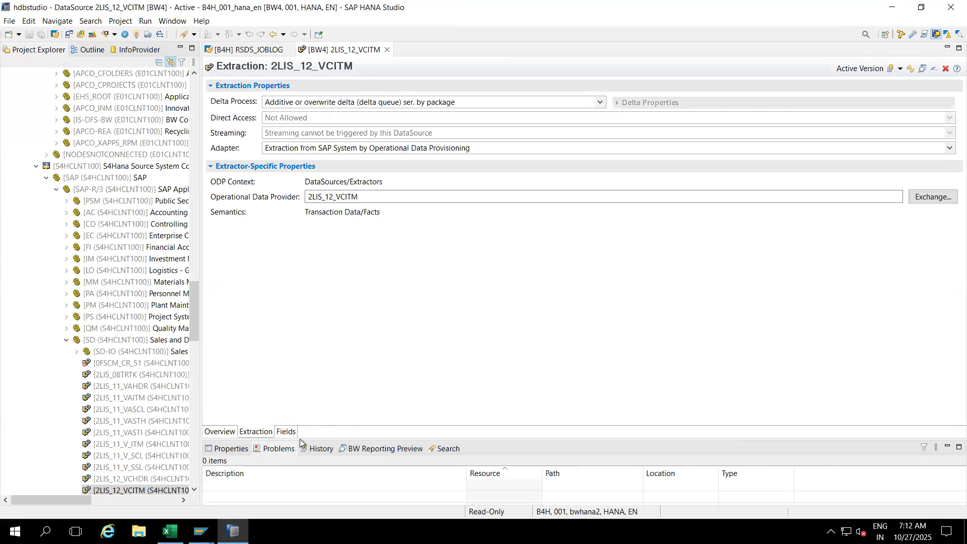
pyautogui.click(285, 432)
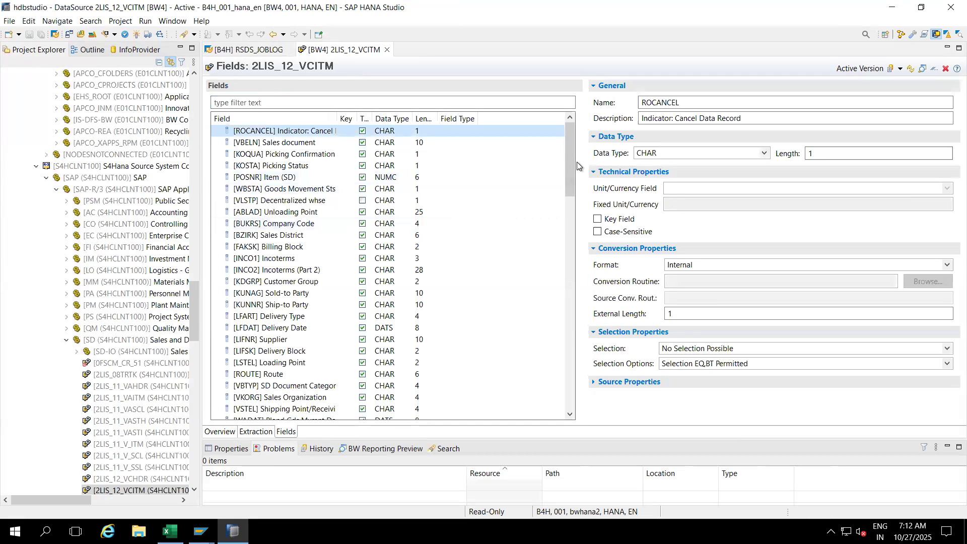
pyautogui.moveTo(570, 162); pyautogui.dragTo(575, 411)
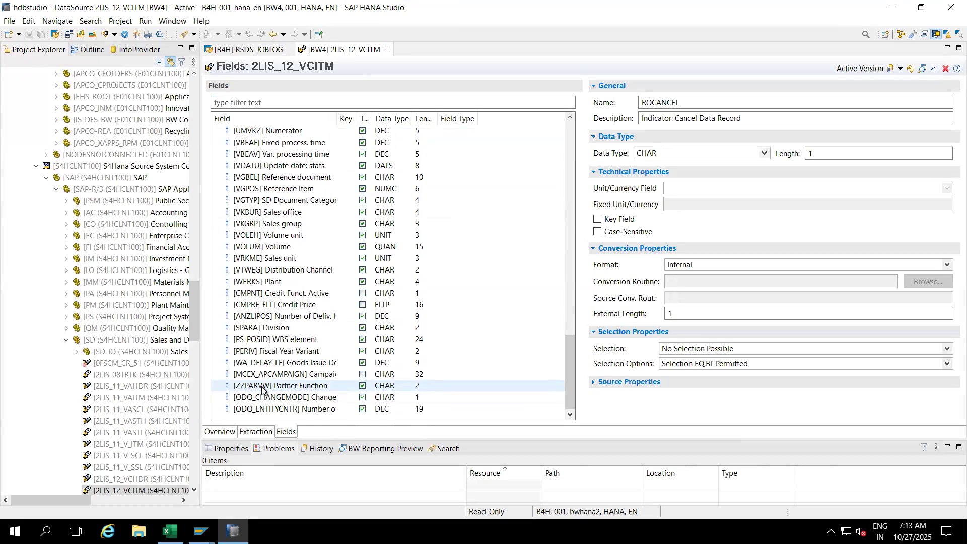
pyautogui.click(136, 36)
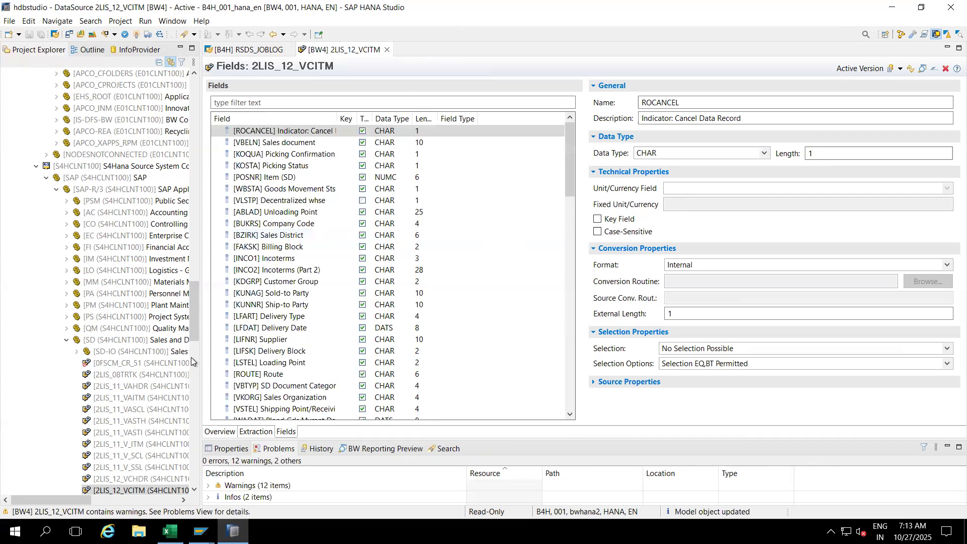
# Explore the data flow of DataSource 2LIS_12_VCITM (S4HCLNT100) and add a DataStore Object (advanced) node beside the DataSource.
pyautogui.rightClick(111, 489)
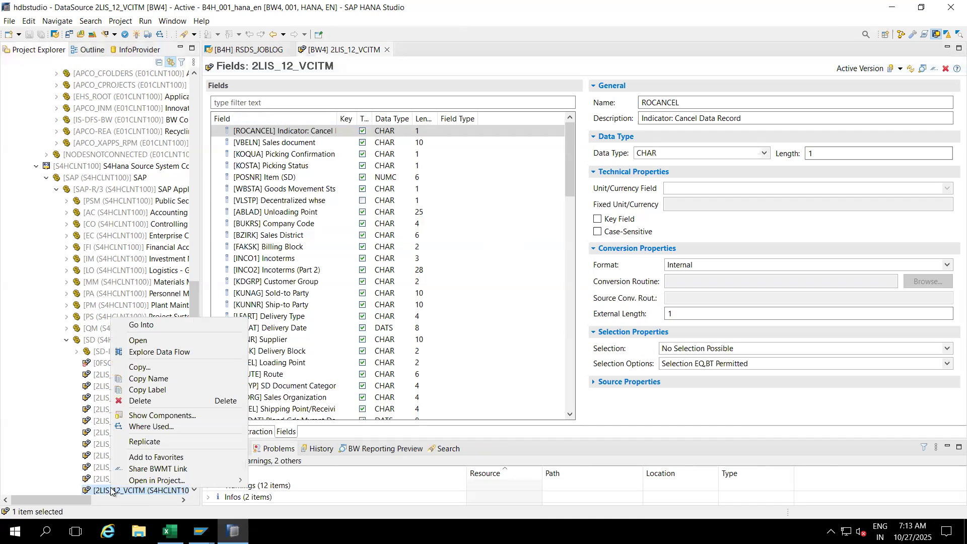
pyautogui.click(143, 352)
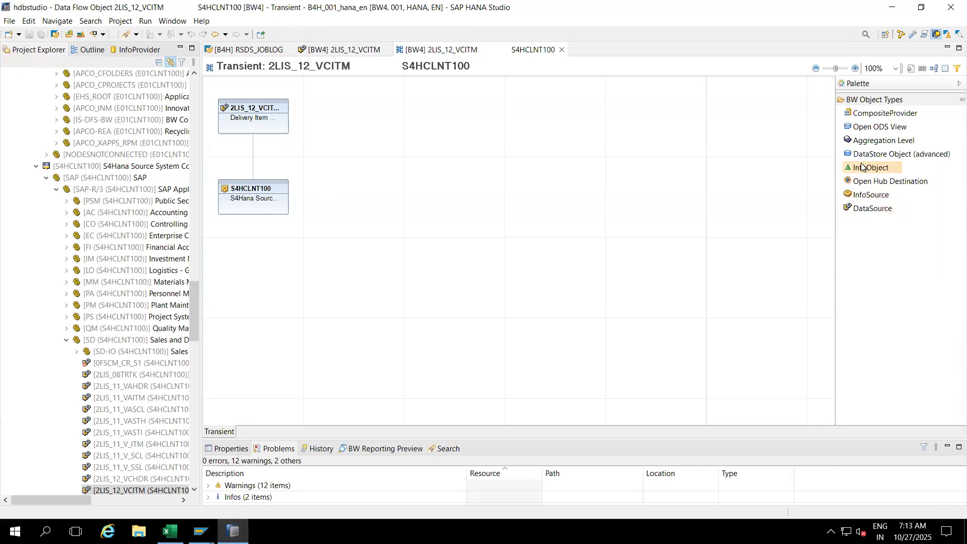
pyautogui.moveTo(860, 154); pyautogui.dragTo(373, 137)
pyautogui.click(432, 188)
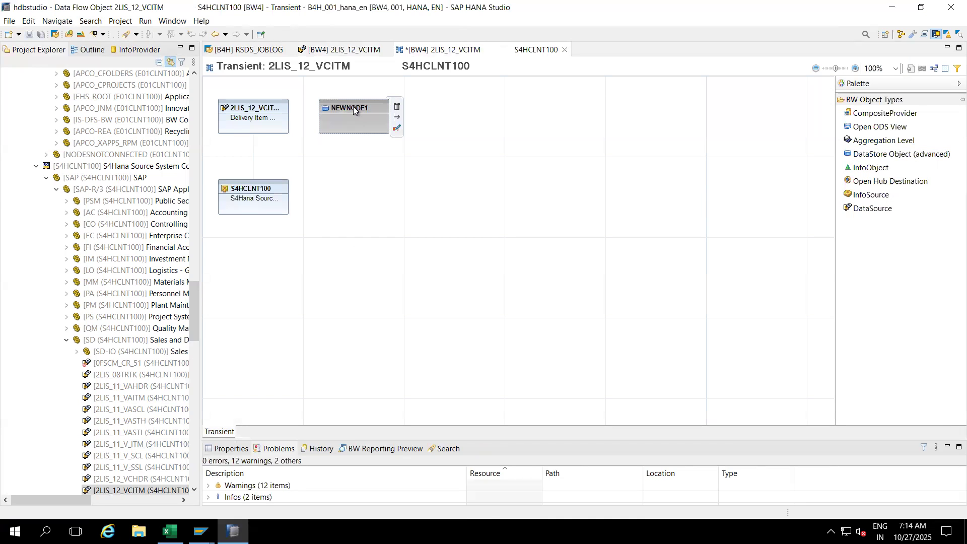
# Start creating the DataStore Object (advanced) from the new node and name it ZSADSO78.
pyautogui.rightClick(352, 106)
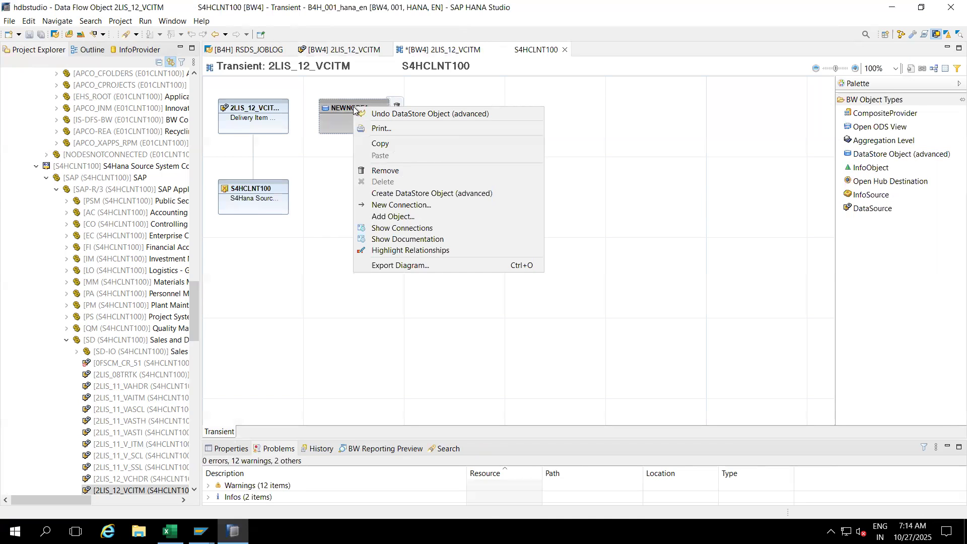
pyautogui.click(385, 196)
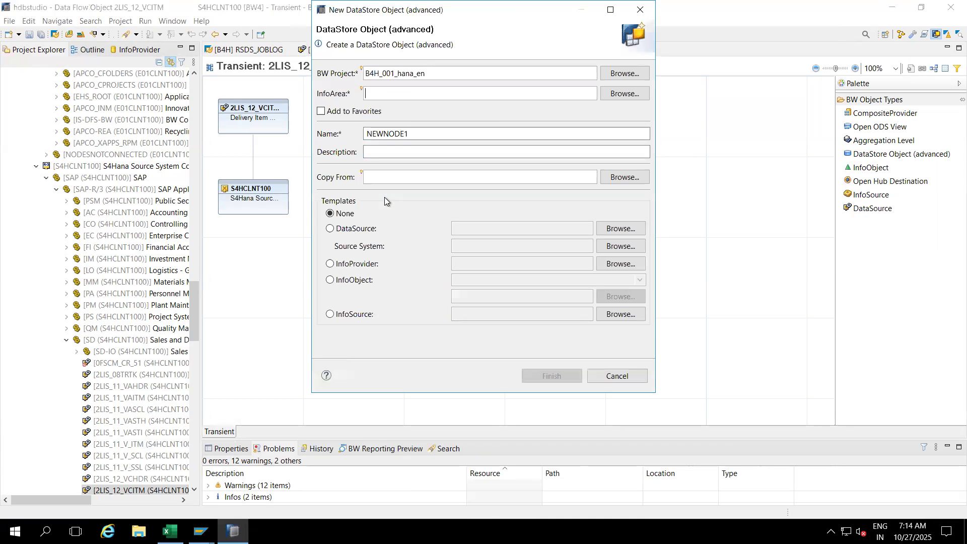
pyautogui.click(416, 134)
pyautogui.press('BackSpace')
pyautogui.press('BackSpace')
pyautogui.press('BackSpace')
pyautogui.press('BackSpace')
pyautogui.press('BackSpace')
pyautogui.press('BackSpace')
pyautogui.press('BackSpace')
pyautogui.press('BackSpace')
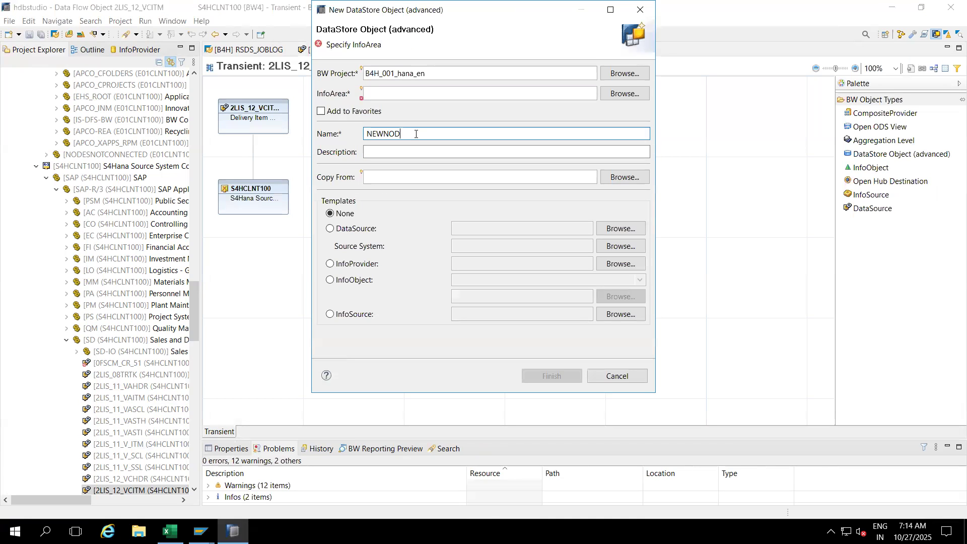
pyautogui.write('Z')
pyautogui.write('SADSO78')
# Describe the new object as "Standard DSO" and choose a DataSource as its template.
pyautogui.click(422, 152)
pyautogui.write('St')
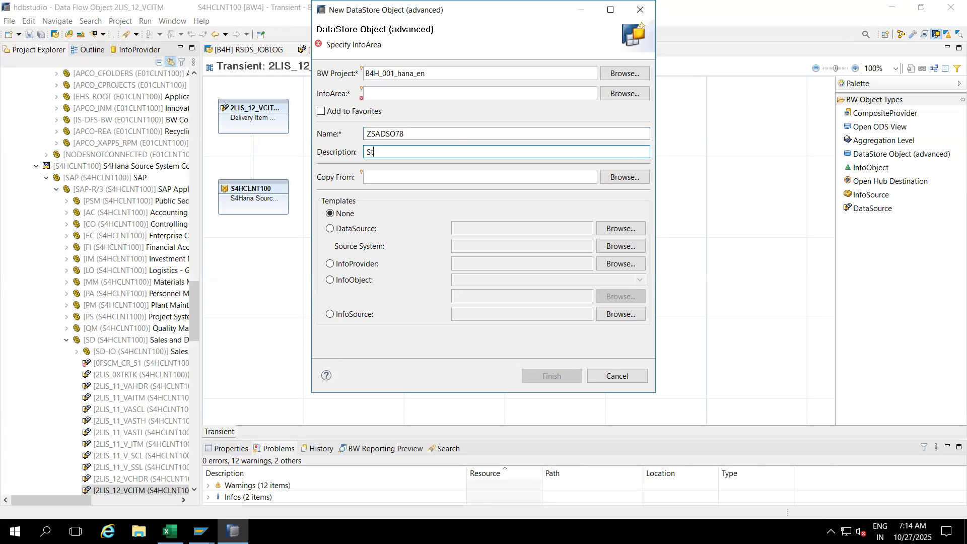
pyautogui.write('andard DSO')
pyautogui.click(354, 230)
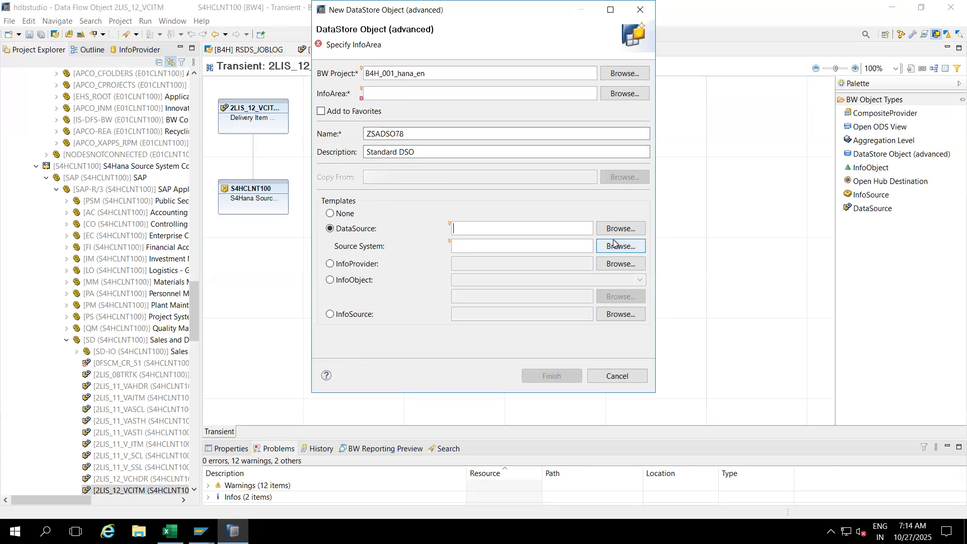
# Change the new object's description to "Staging ADSO".
pyautogui.click(375, 152)
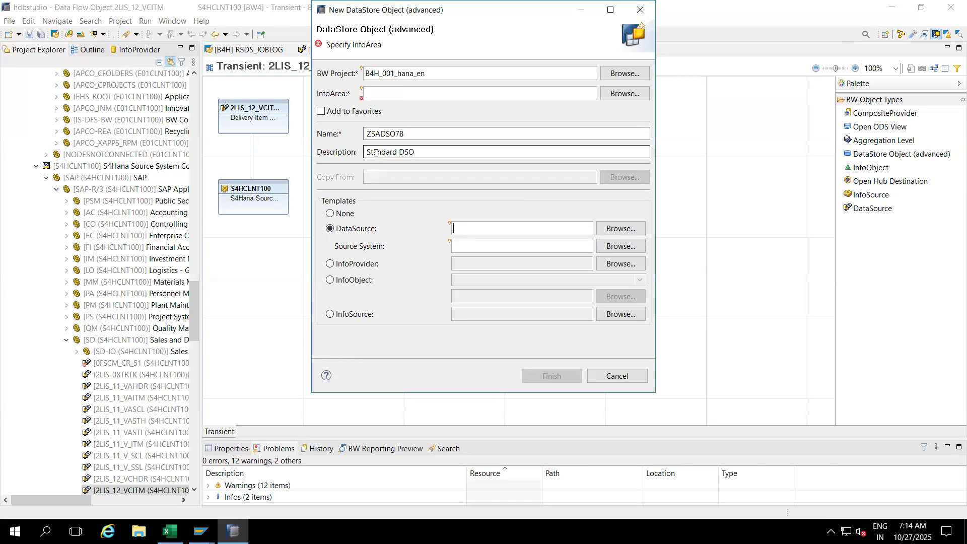
pyautogui.click(416, 151)
pyautogui.press('BackSpace')
pyautogui.press('BackSpace')
pyautogui.press('BackSpace')
pyautogui.press('BackSpace')
pyautogui.press('BackSpace')
pyautogui.press('BackSpace')
pyautogui.press('BackSpace')
pyautogui.press('BackSpace')
pyautogui.press('BackSpace')
pyautogui.press('BackSpace')
pyautogui.press('BackSpace')
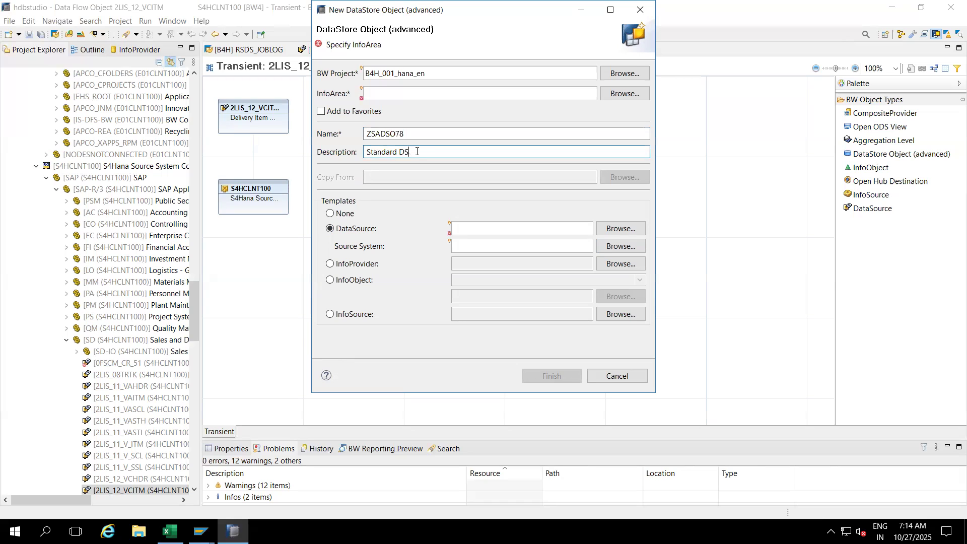
pyautogui.write('t')
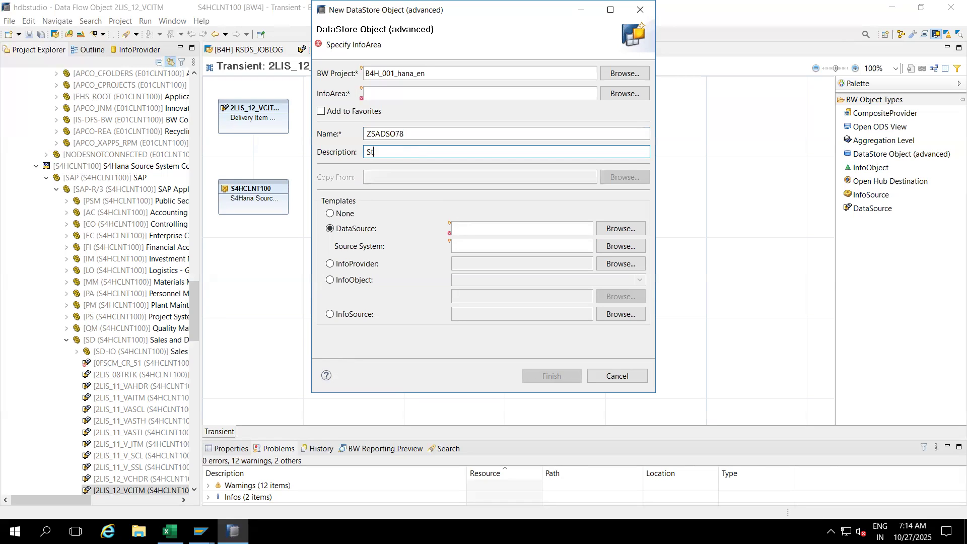
pyautogui.write('aging ADSO')
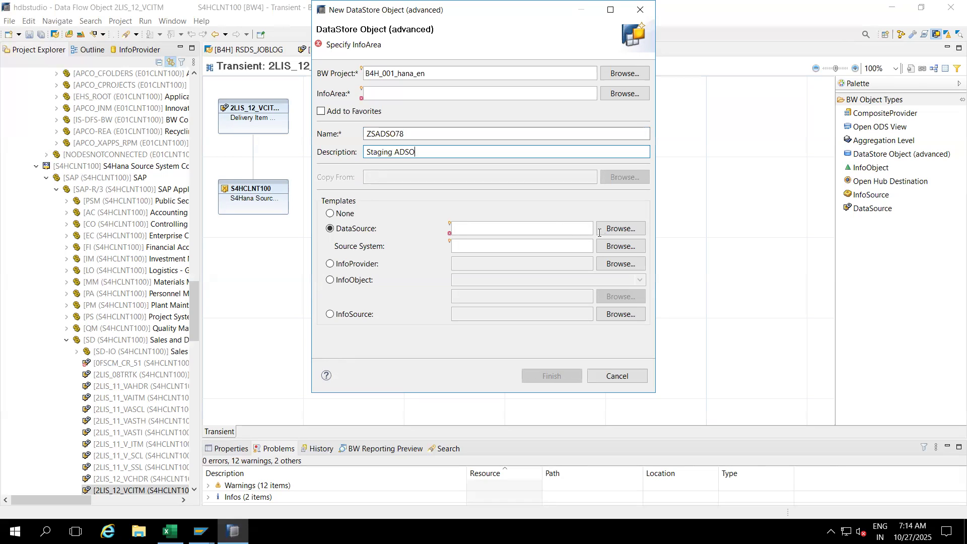
# Set DataSource 2LIS_12_VCITM from source system S4HCLNT100 as the template for the new object.
pyautogui.click(555, 228)
pyautogui.write('2LIS')
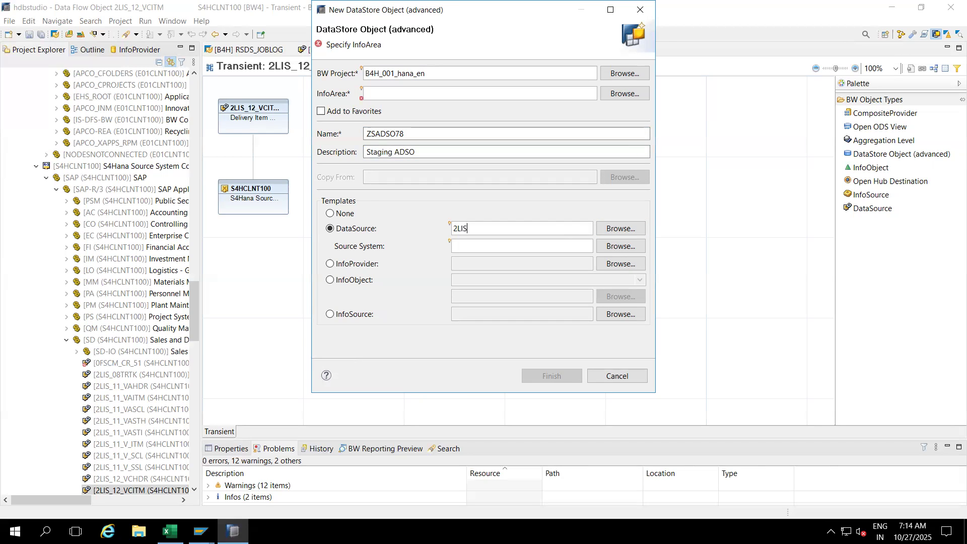
pyautogui.write('_12_VCITM')
pyautogui.click(615, 230)
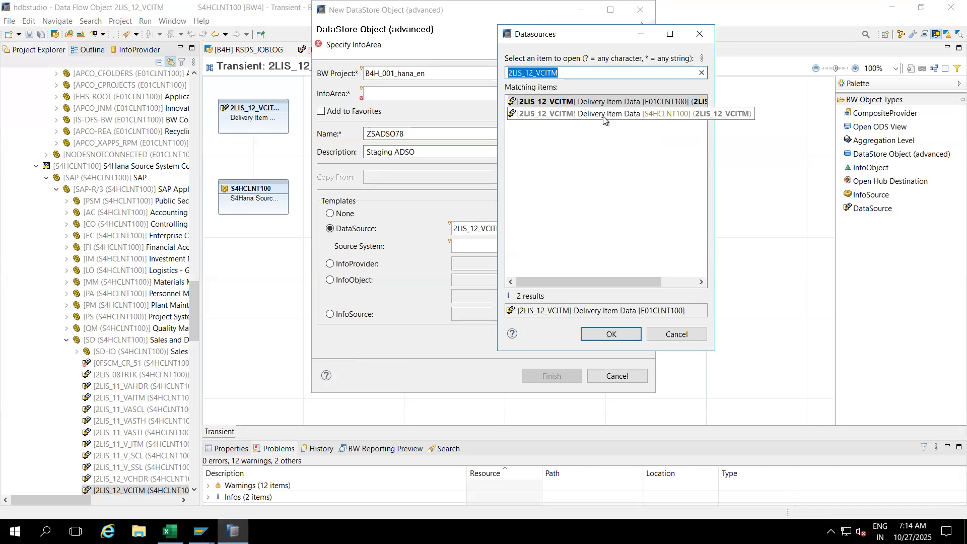
pyautogui.click(604, 116)
pyautogui.doubleClick(544, 115)
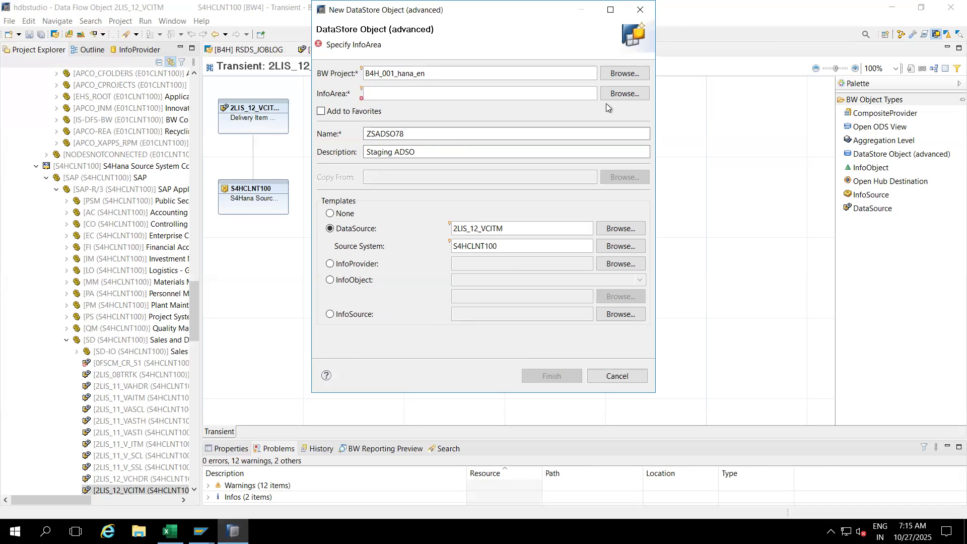
# Assign the personal InfoArea listed right after INFOAREA_HPCL and create the DataStore Object ZSADSO78.
pyautogui.click(625, 94)
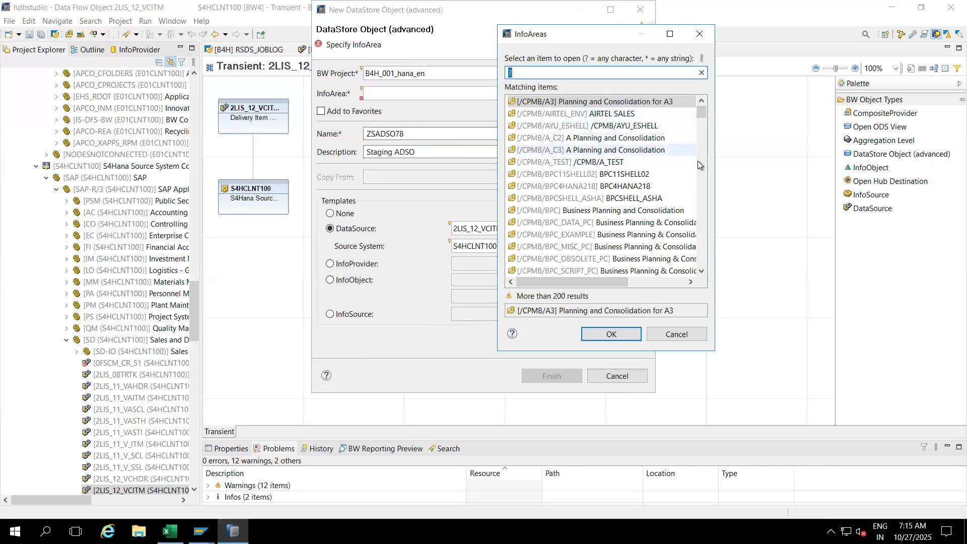
pyautogui.click(701, 177)
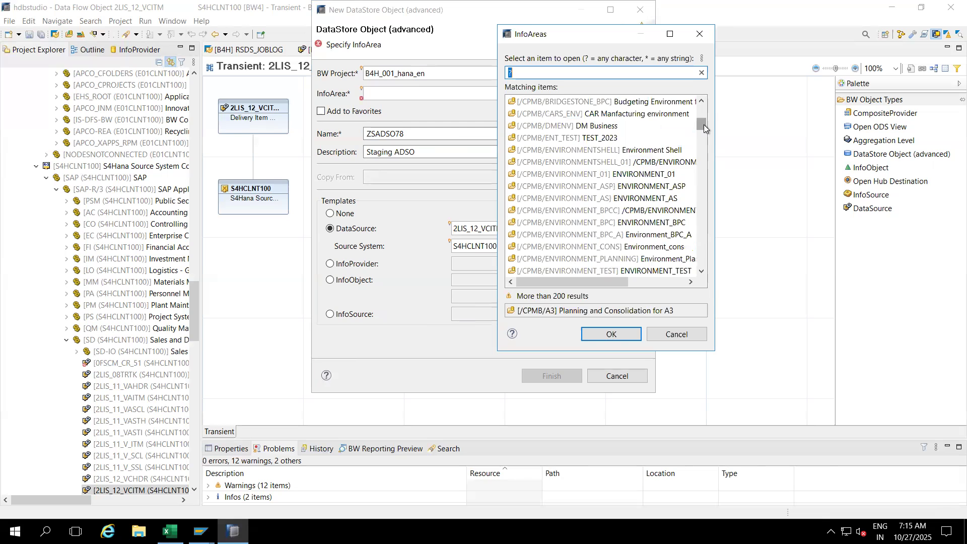
pyautogui.rightClick(704, 184)
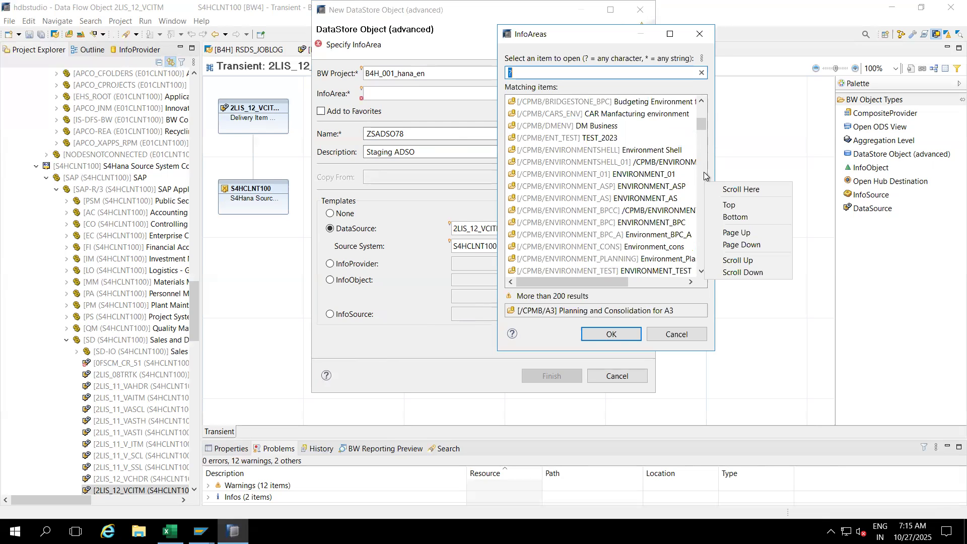
pyautogui.click(704, 175)
pyautogui.click(703, 171)
pyautogui.click(698, 204)
pyautogui.scroll(-10, 697, 204)
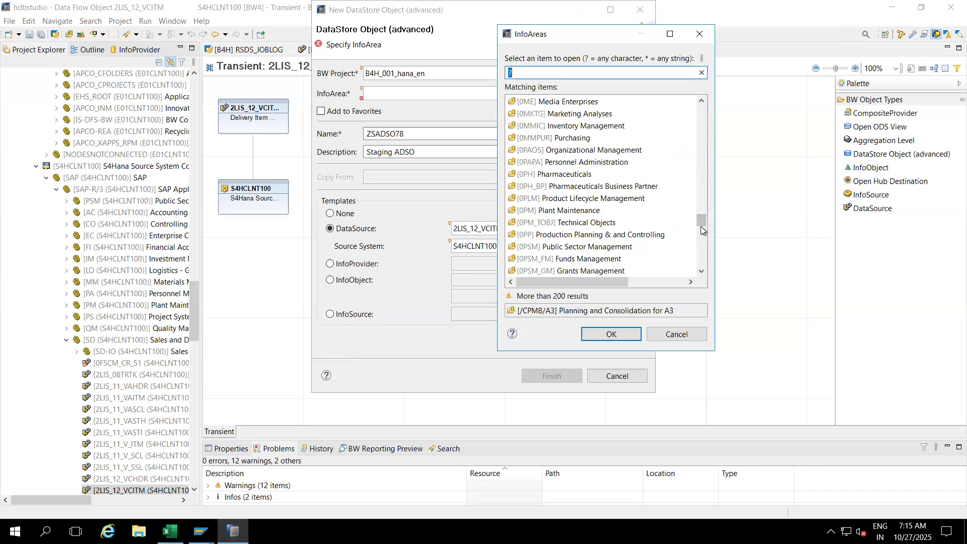
pyautogui.moveTo(702, 228); pyautogui.dragTo(702, 271)
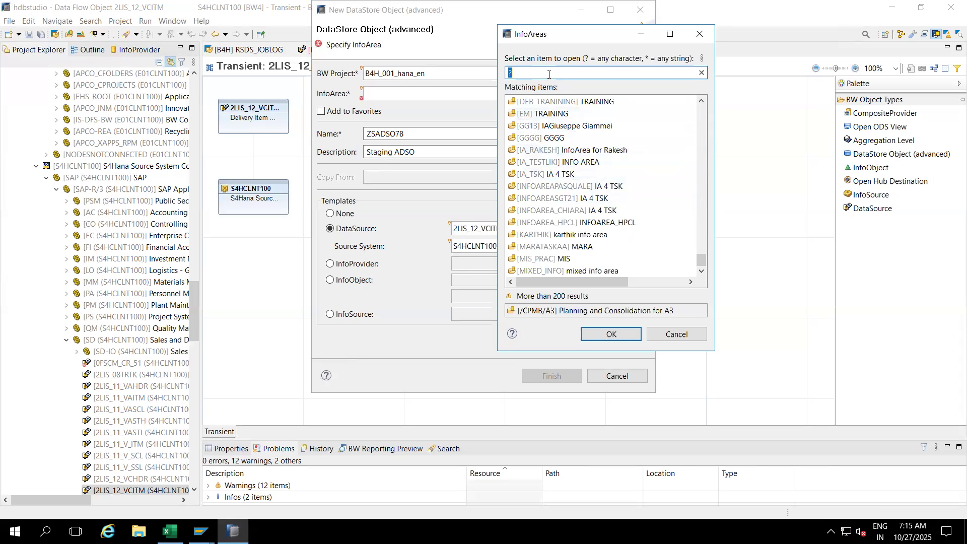
pyautogui.doubleClick(559, 234)
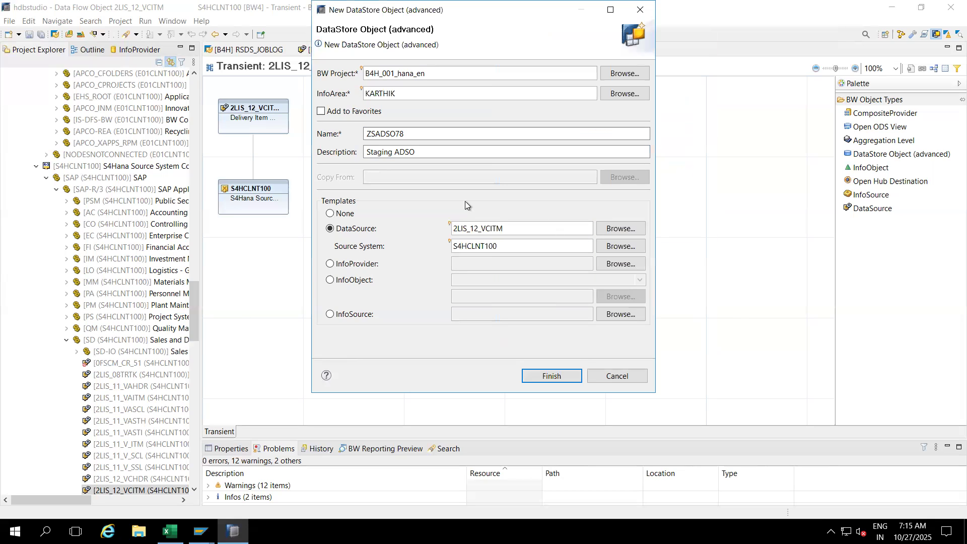
pyautogui.click(531, 376)
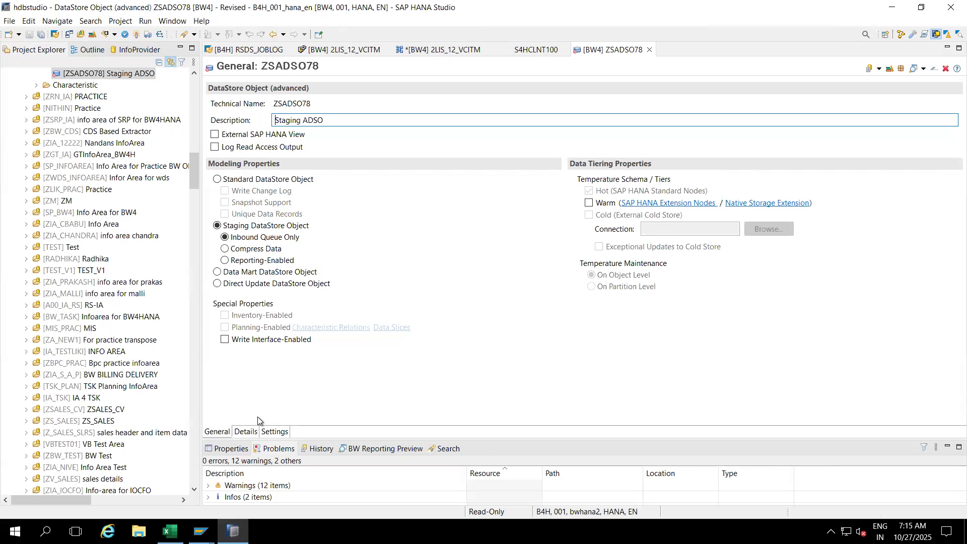
# Examine the field list of ZSADSO78 and its settings for partitions and hash partition criteria.
pyautogui.click(242, 435)
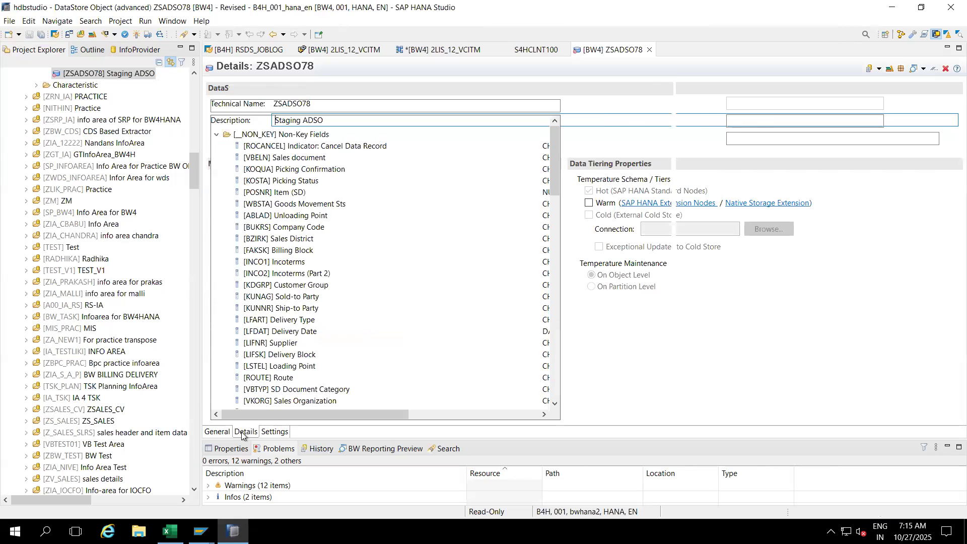
pyautogui.click(275, 432)
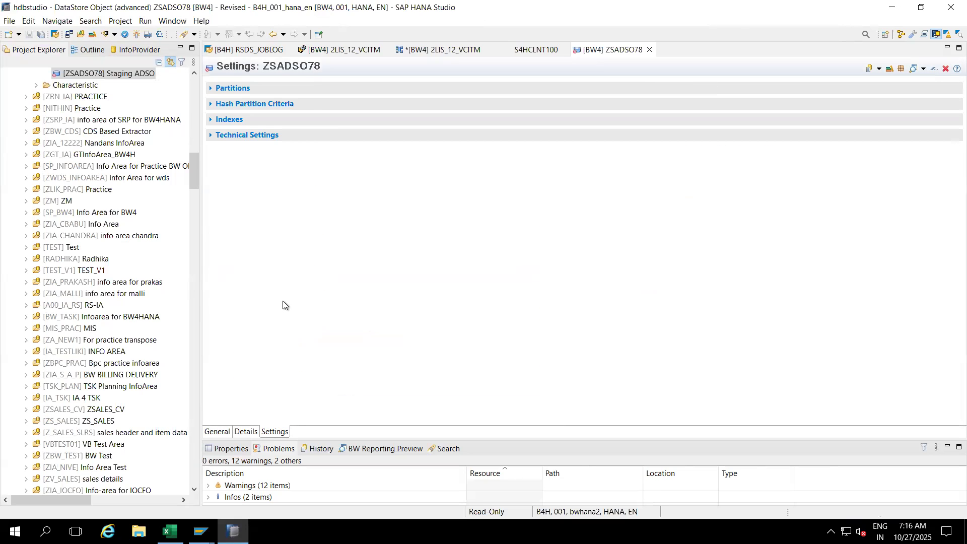
pyautogui.click(245, 432)
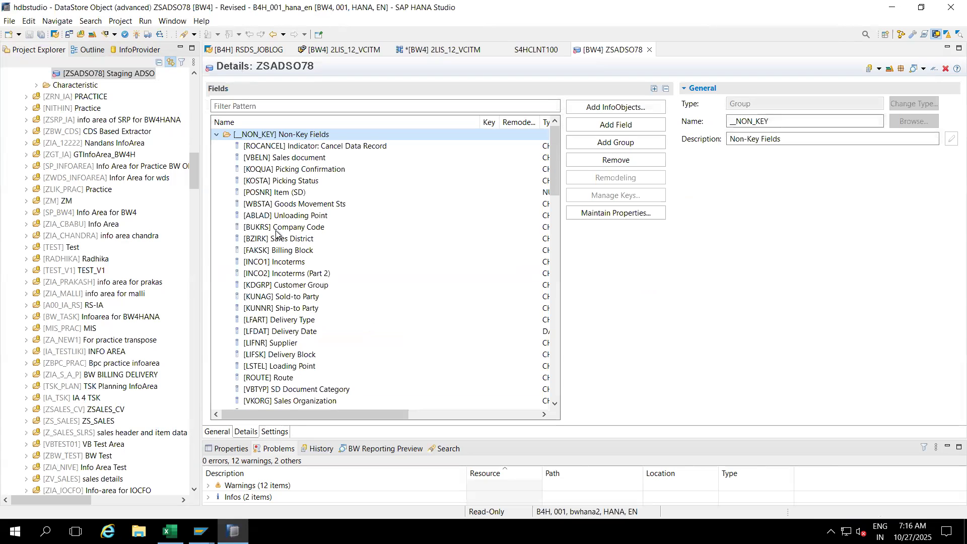
pyautogui.click(276, 433)
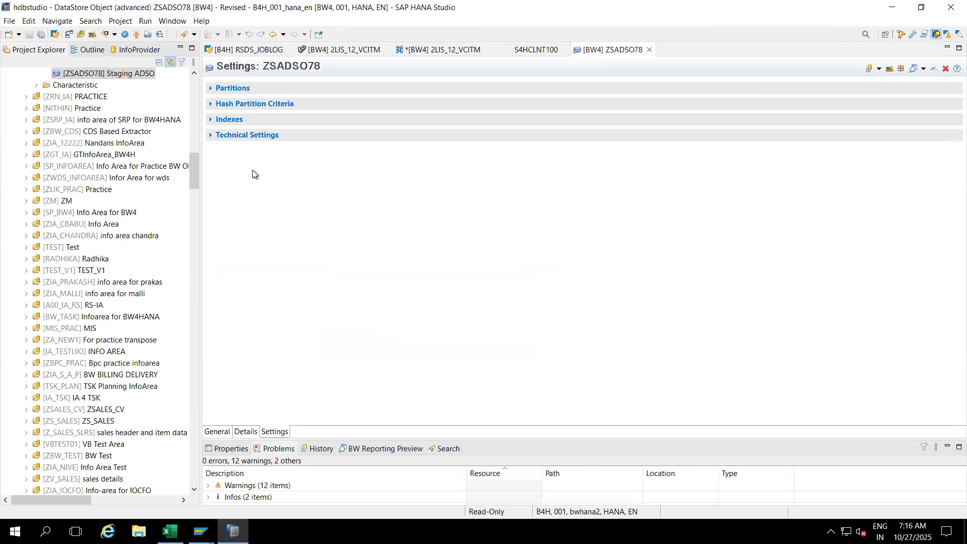
pyautogui.click(210, 89)
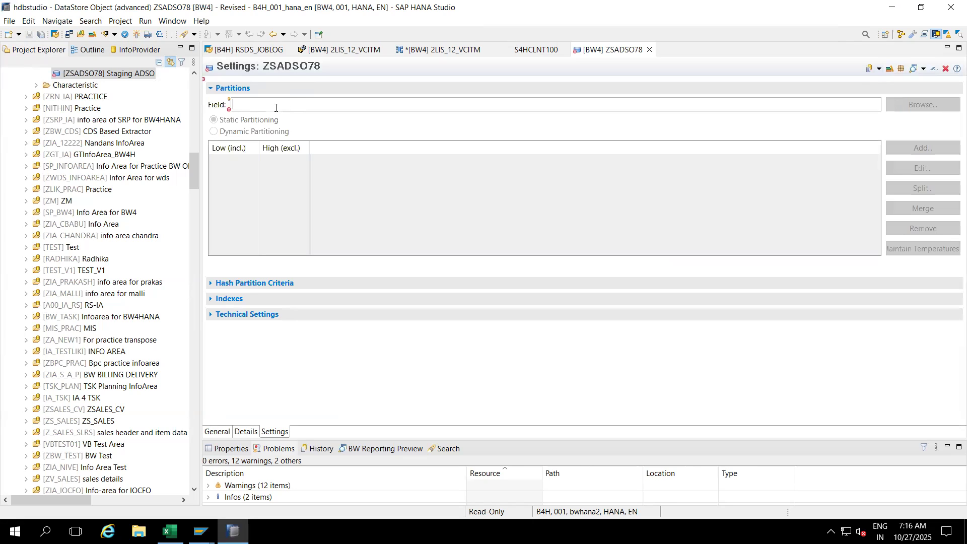
pyautogui.click(210, 285)
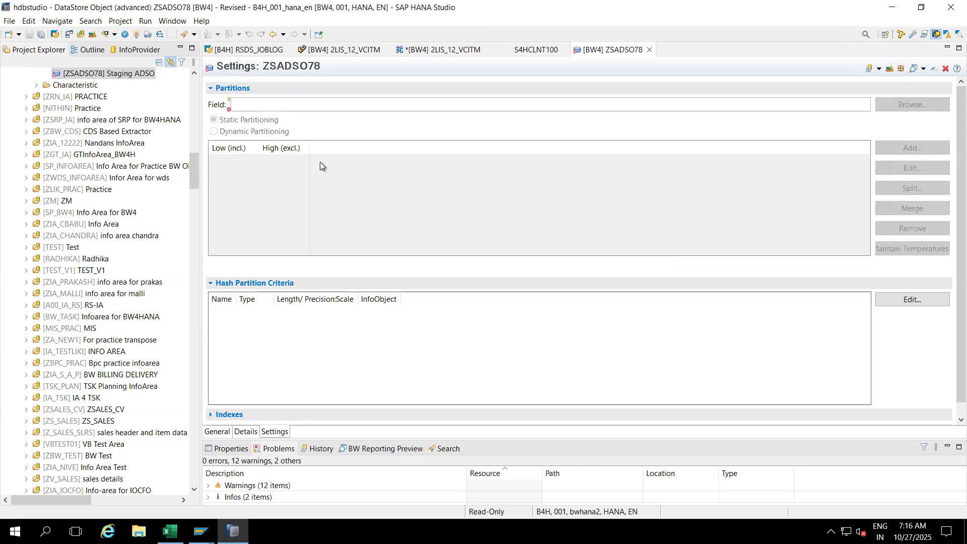
# Return to the field details of ZSADSO78 and activate the DataStore Object.
pyautogui.click(245, 432)
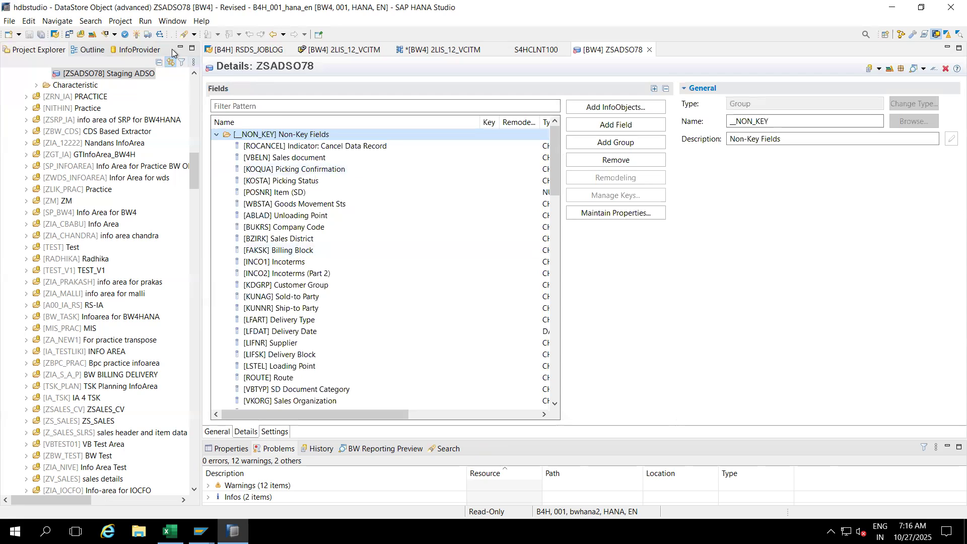
pyautogui.click(137, 31)
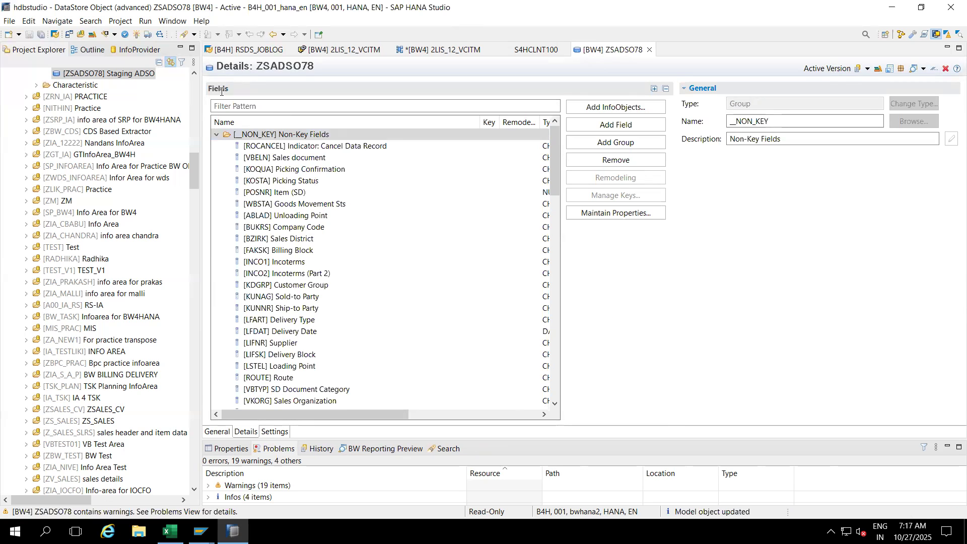
pyautogui.click(135, 35)
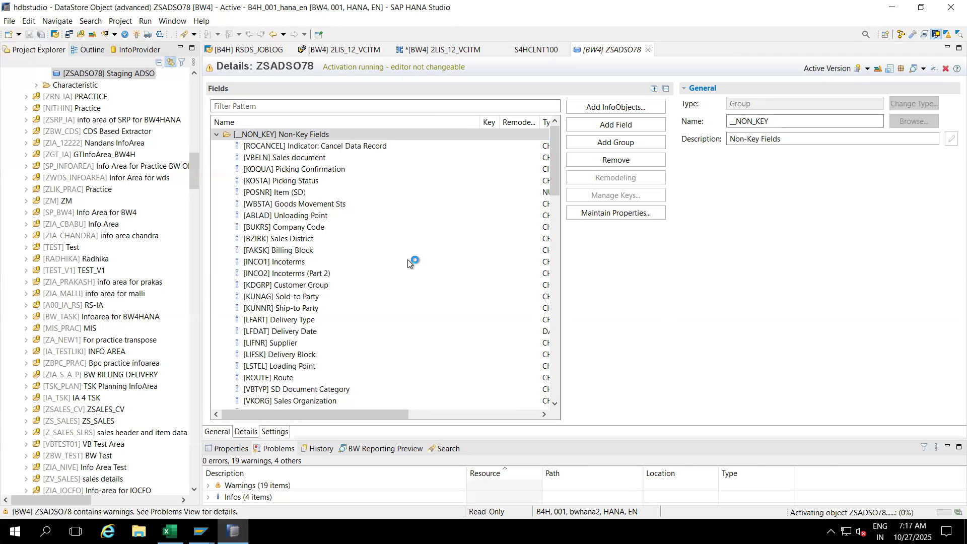
# Connect DataSource 2LIS_12_VCITM to the ZSADSO78 node in the data flow and arrange the nodes automatically.
pyautogui.click(433, 51)
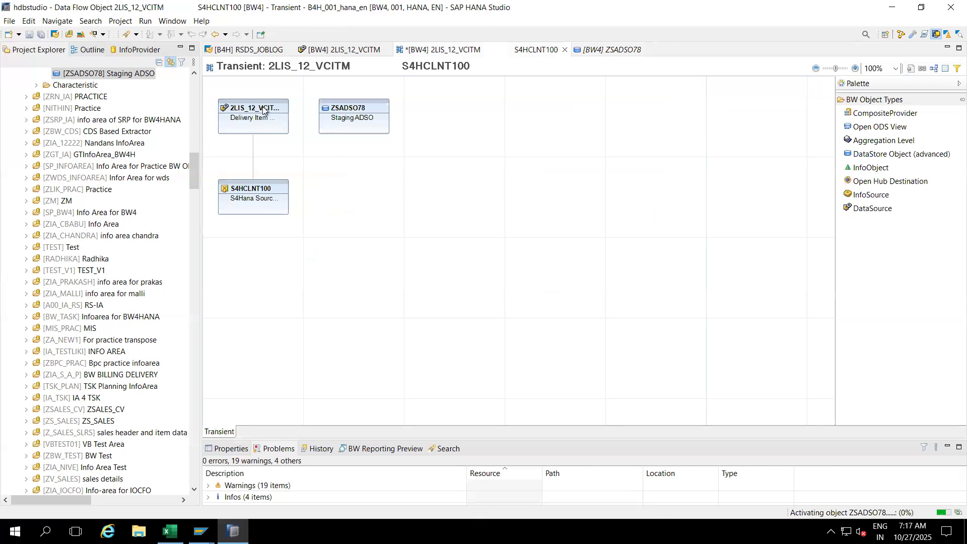
pyautogui.moveTo(251, 90); pyautogui.dragTo(350, 132)
pyautogui.moveTo(249, 105)
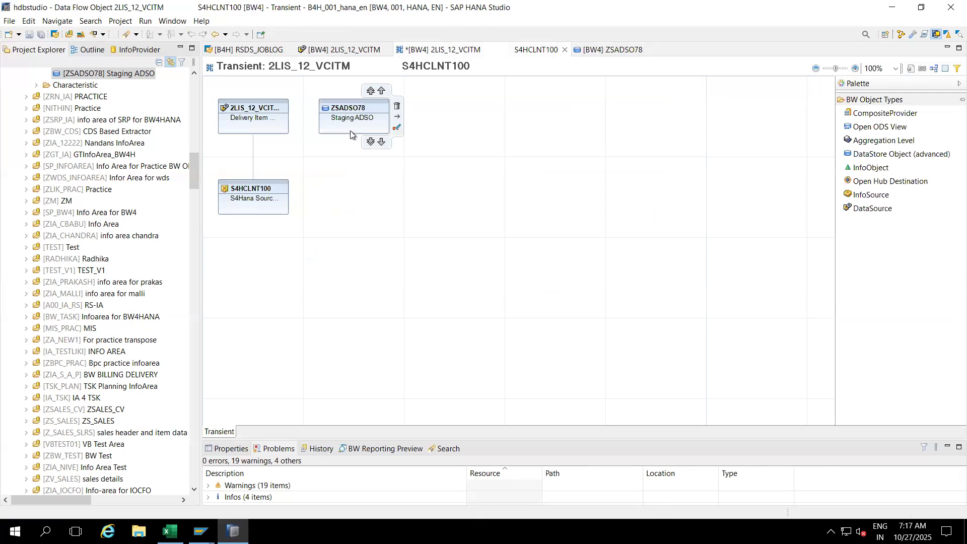
pyautogui.moveTo(246, 188)
pyautogui.moveTo(245, 188); pyautogui.dragTo(249, 328)
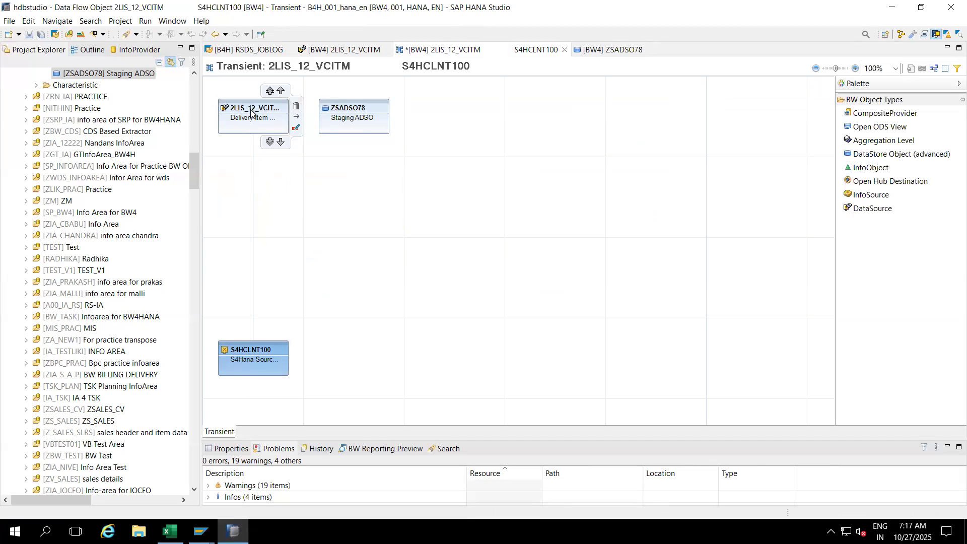
pyautogui.moveTo(251, 112); pyautogui.dragTo(241, 266)
pyautogui.moveTo(262, 101); pyautogui.dragTo(273, 227)
pyautogui.moveTo(267, 100); pyautogui.dragTo(350, 129)
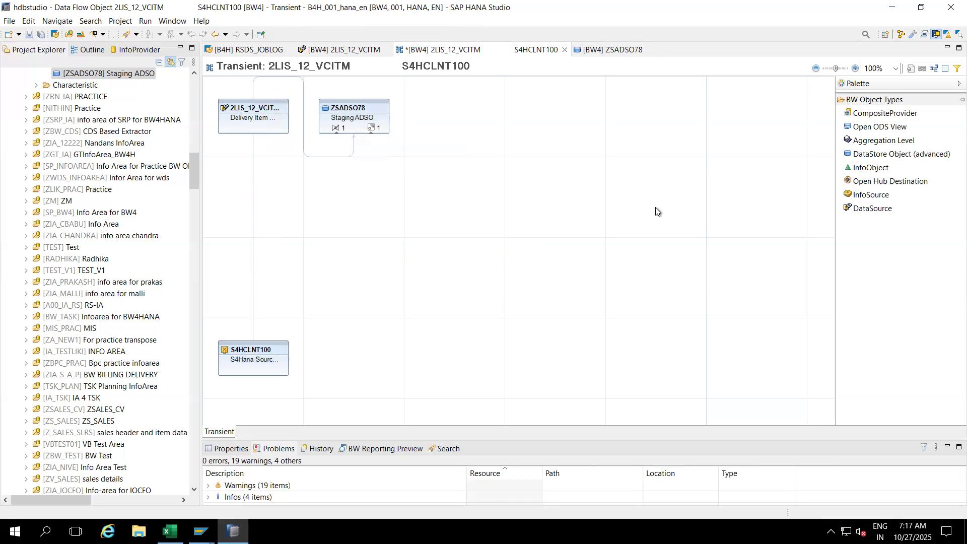
pyautogui.click(934, 69)
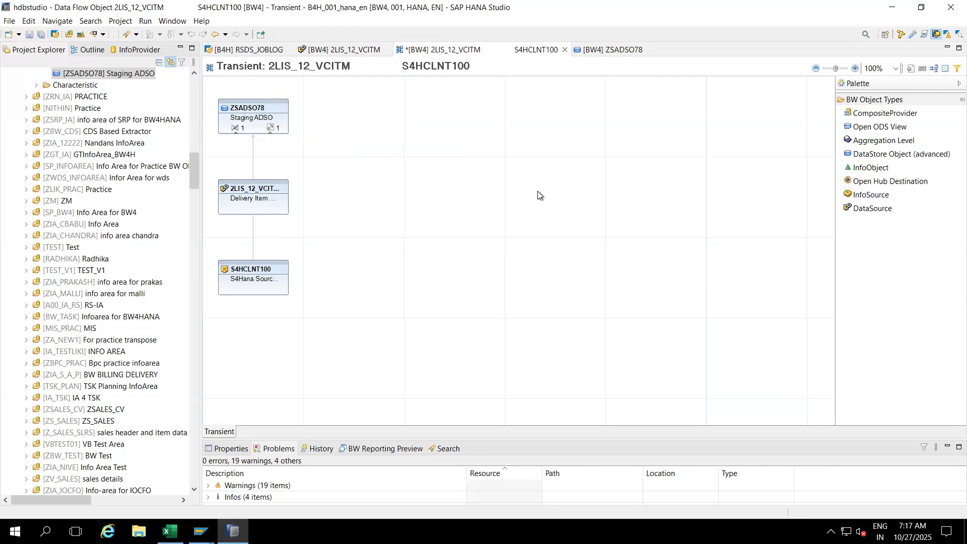
# Create the transformation from DataSource 2LIS_12_VCITM (S4HCLNT100) to DataStore Object ZSADSO78 with the proposed source and target.
pyautogui.click(234, 128)
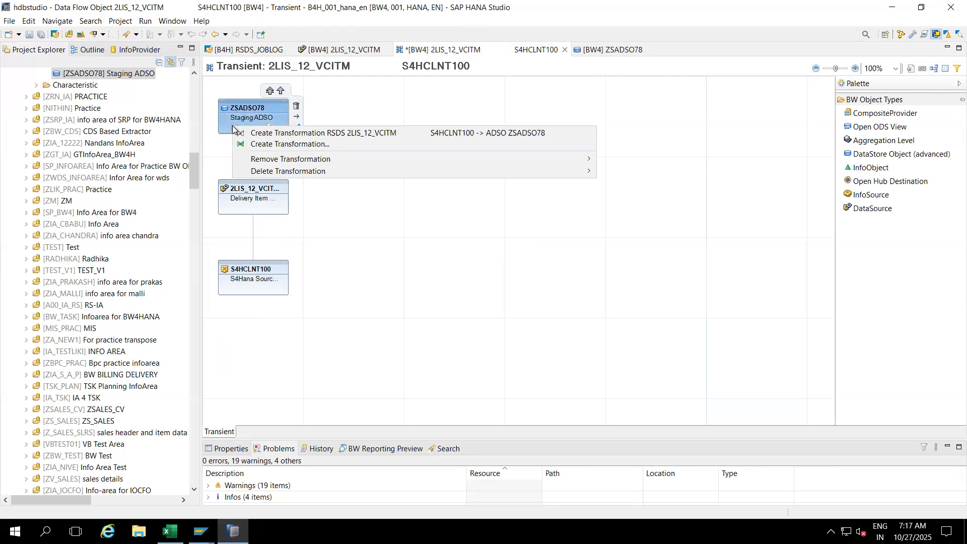
pyautogui.click(271, 134)
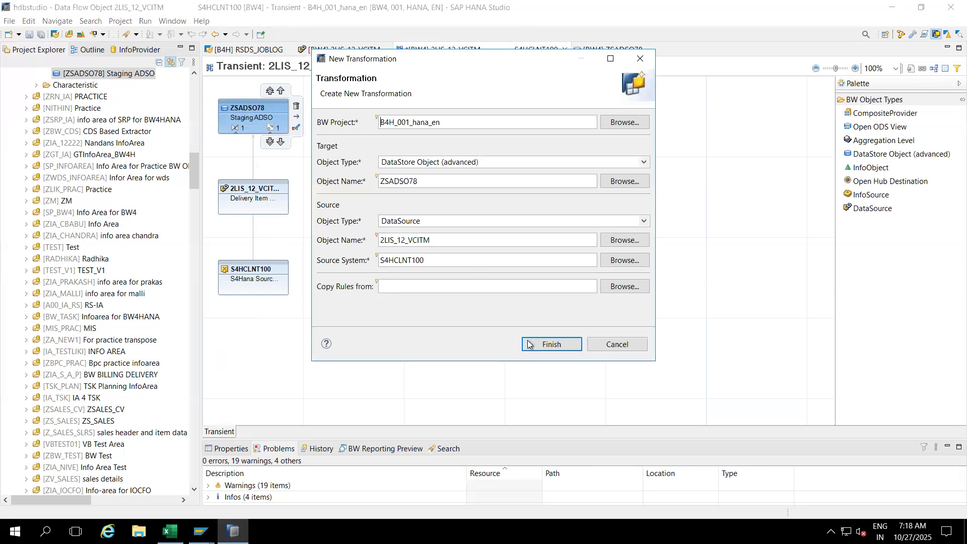
pyautogui.click(530, 345)
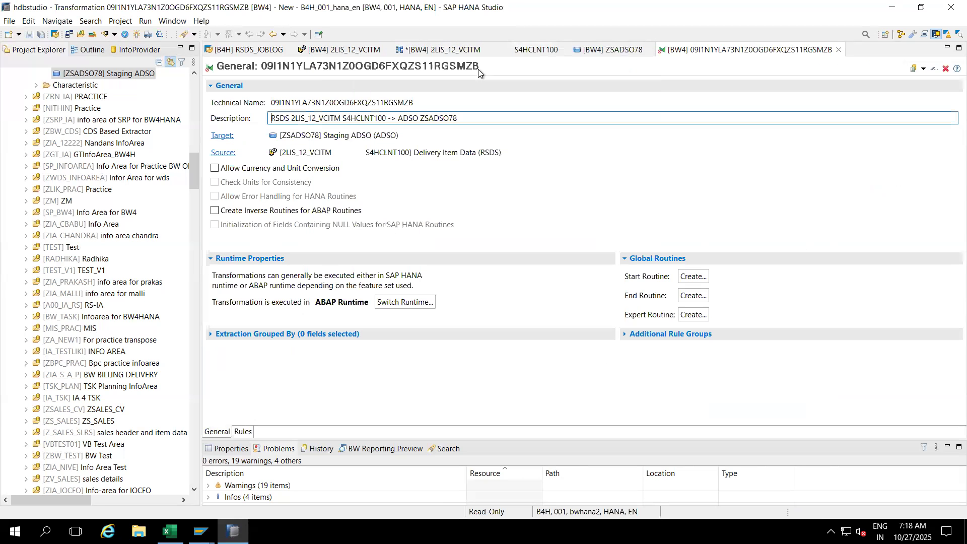
# View the transformation's field rules, activate the transformation and close its editor.
pyautogui.click(242, 432)
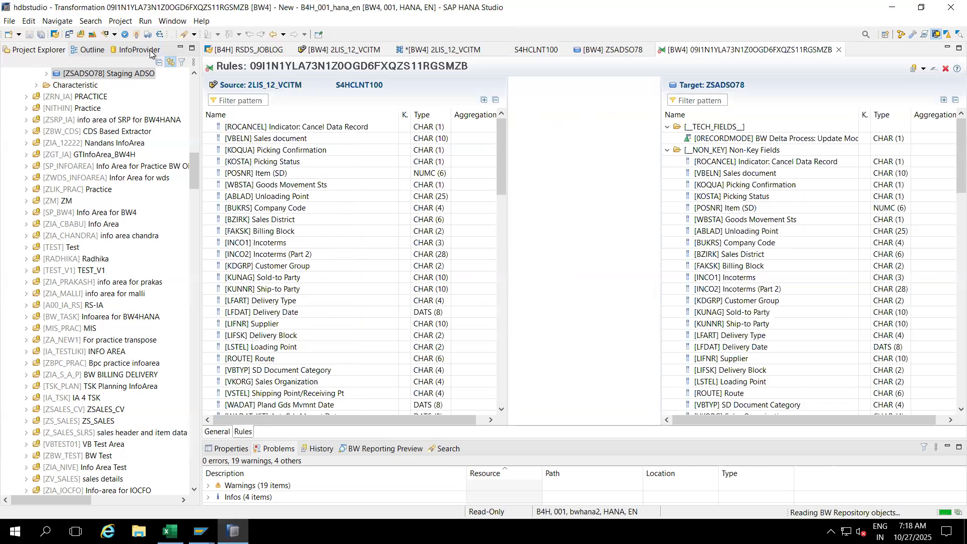
pyautogui.click(136, 35)
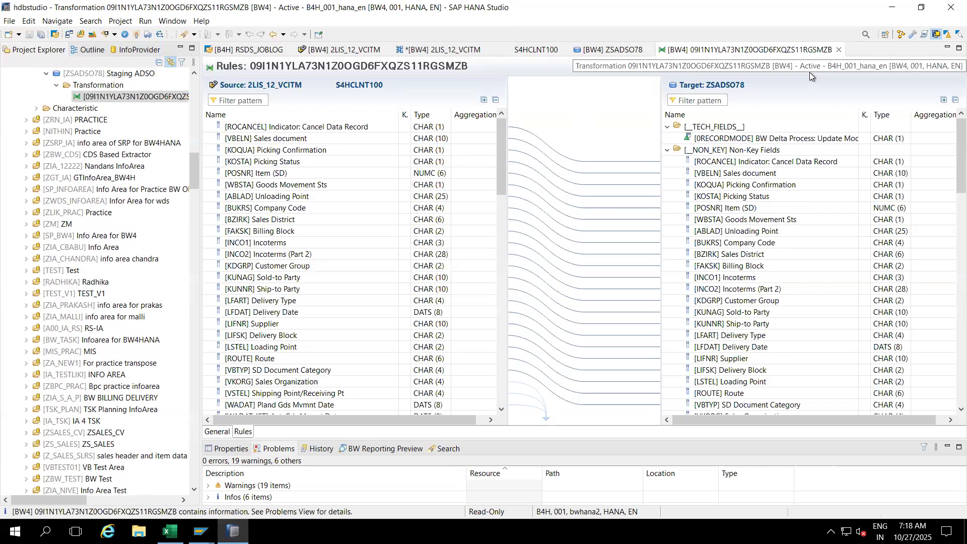
pyautogui.click(839, 50)
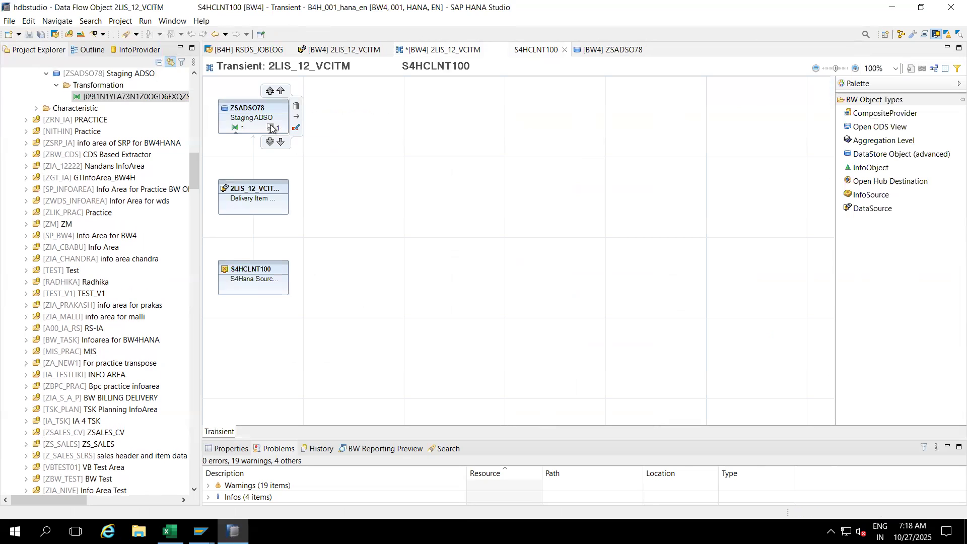
# Create a DTP from DataSource 2LIS_12_VCITM (S4HCLNT100) to ZSADSO78 with the proposed source and target.
pyautogui.click(271, 128)
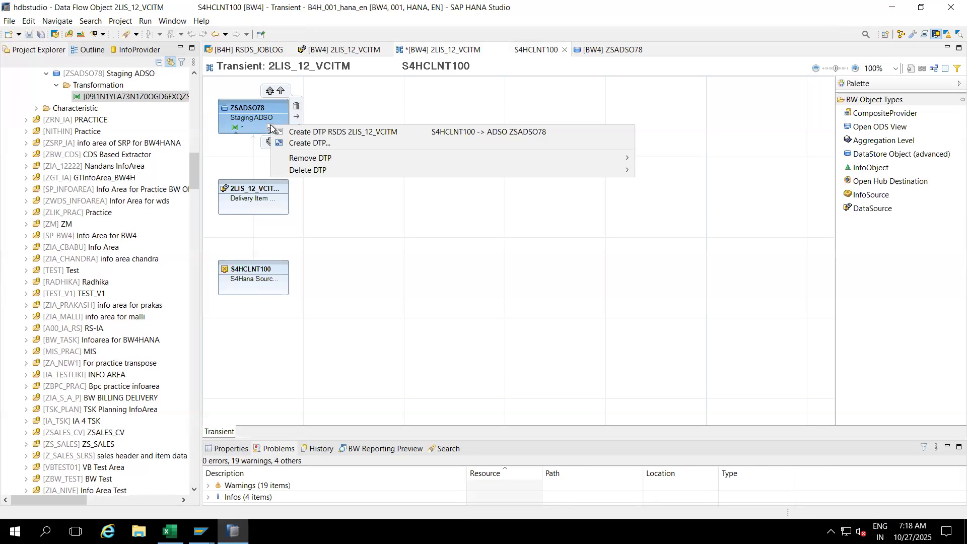
pyautogui.click(299, 133)
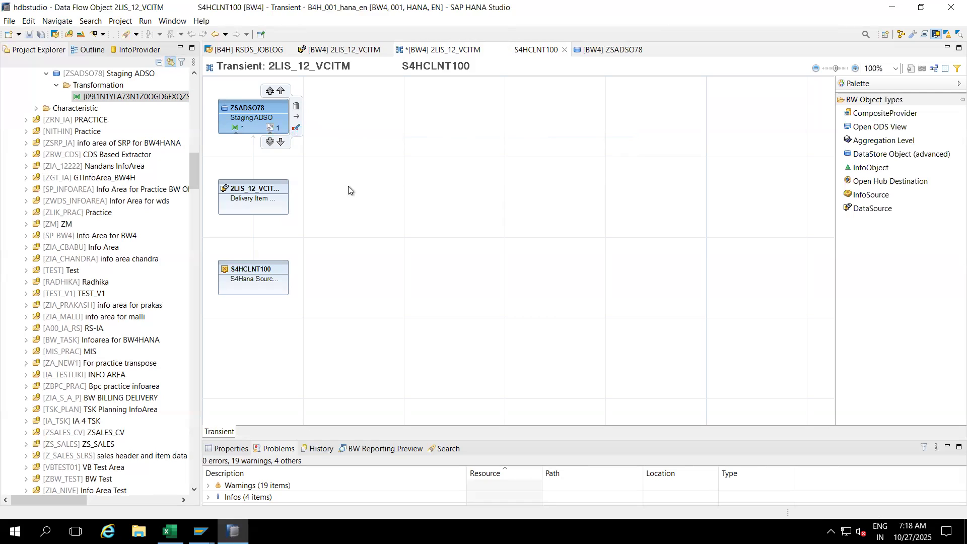
pyautogui.click(481, 358)
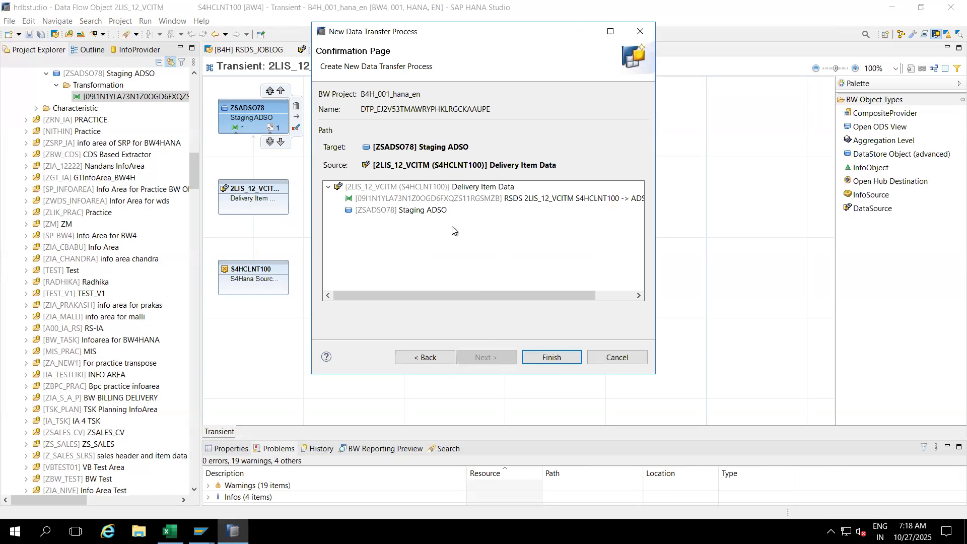
pyautogui.click(545, 358)
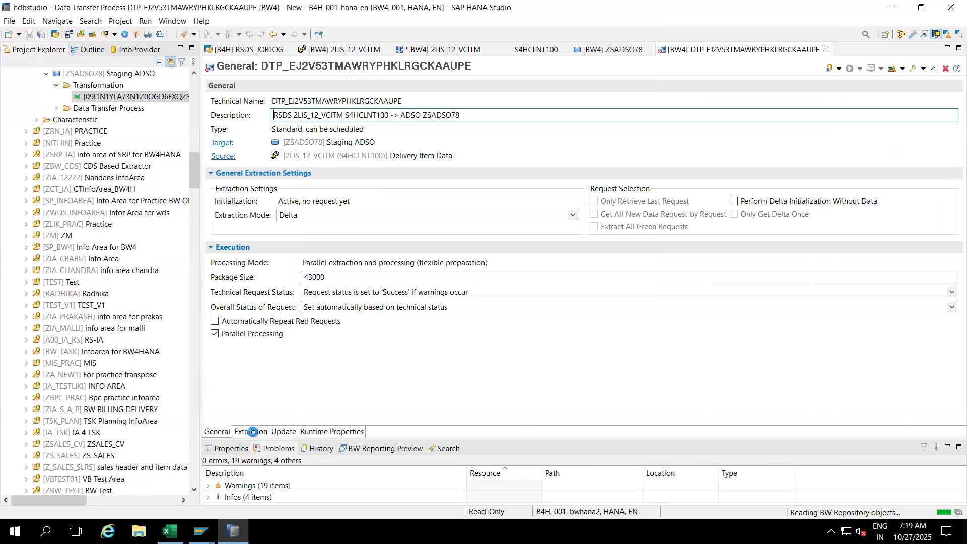
# Review the new DTP's extraction and update settings and activate the DTP.
pyautogui.click(251, 432)
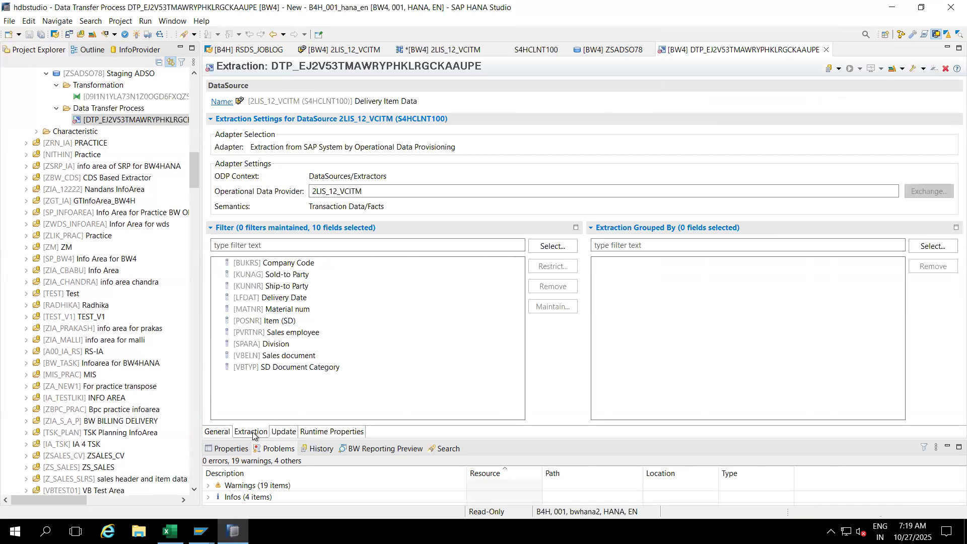
pyautogui.click(283, 432)
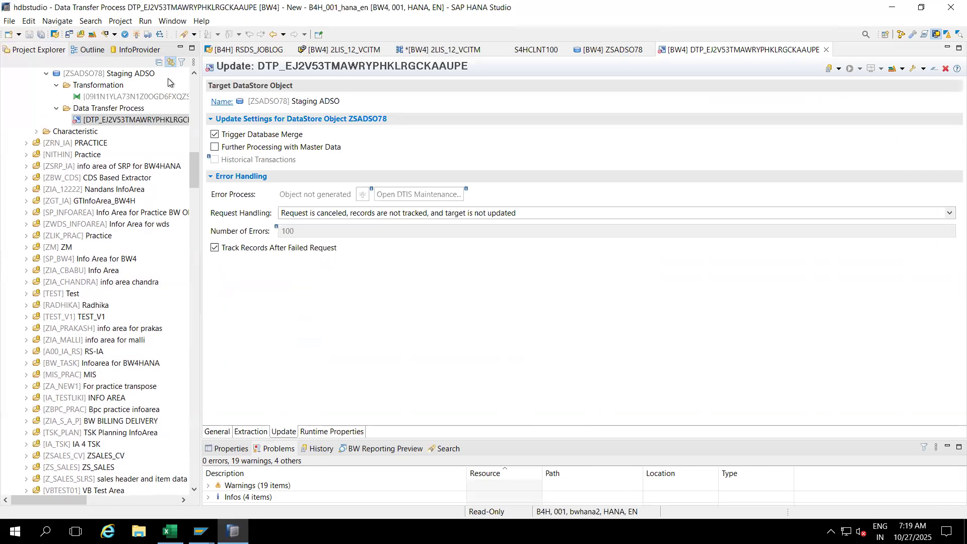
pyautogui.click(136, 35)
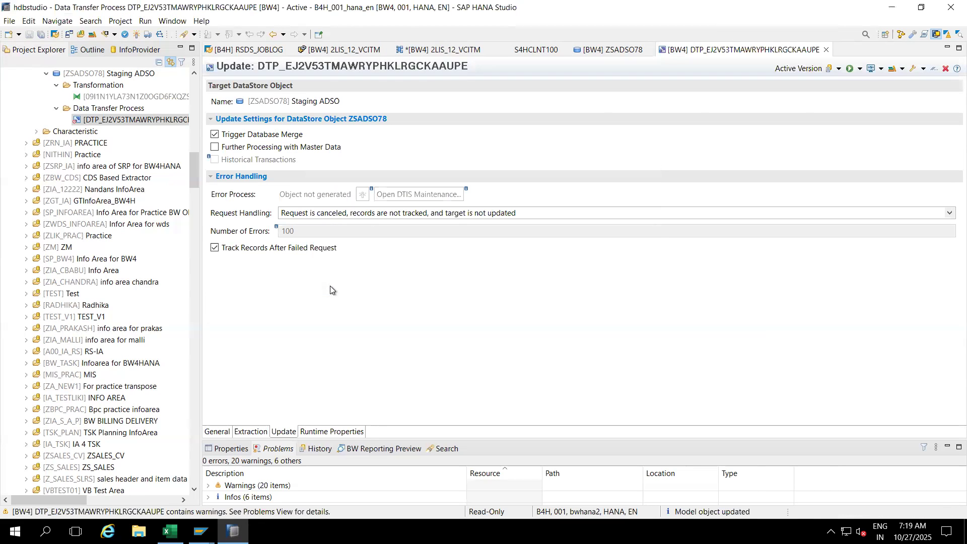
# Save the data flow as ZDF_VC with description "Delivery data flow" in the InfoArea that contains ZSADSO78.
pyautogui.click(445, 50)
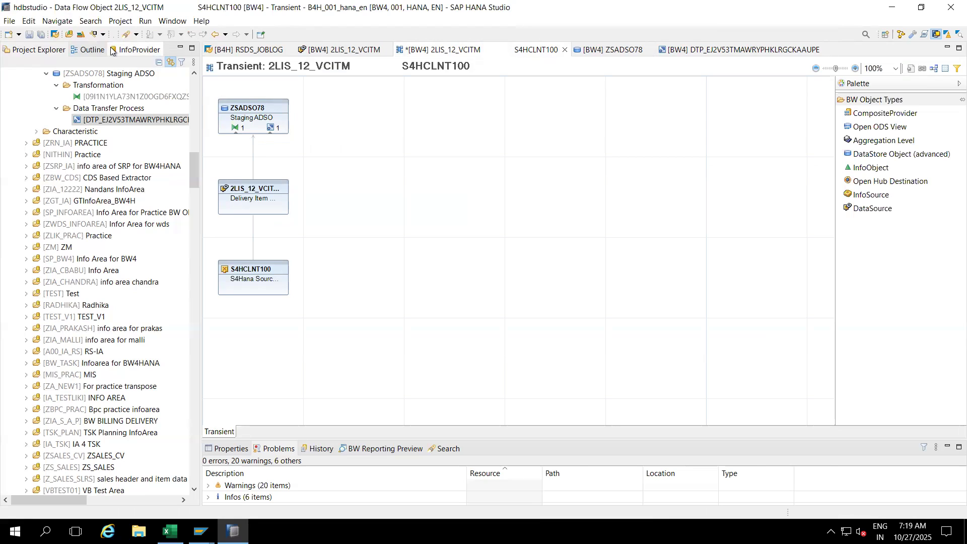
pyautogui.click(29, 34)
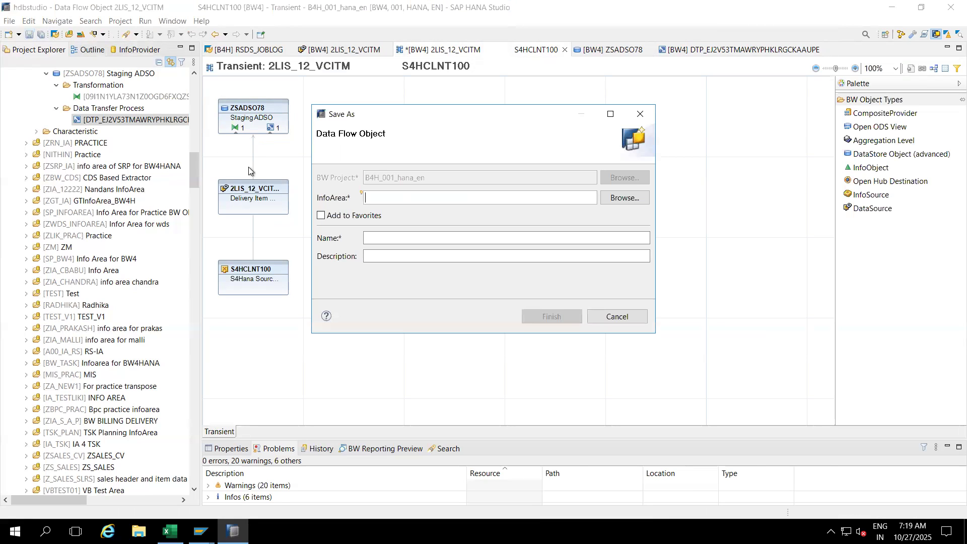
pyautogui.click(627, 198)
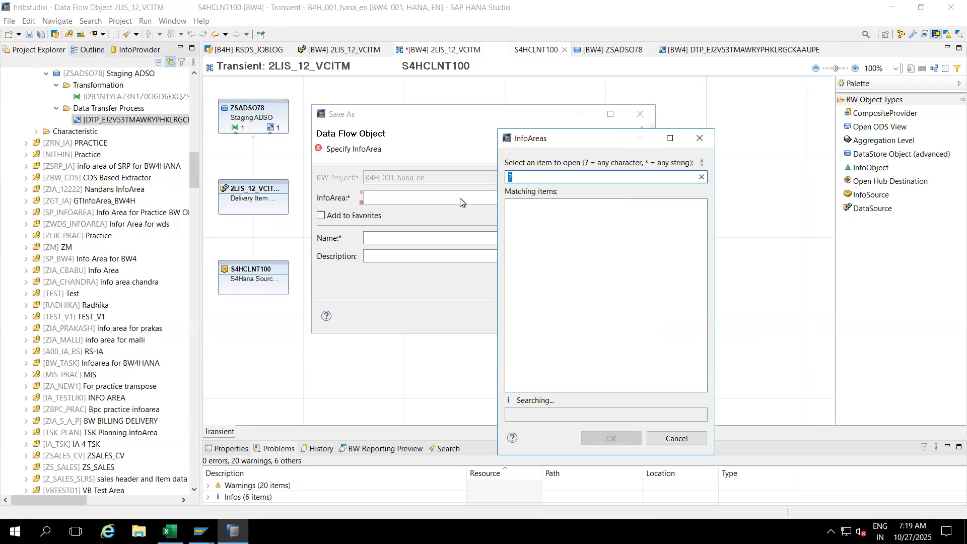
pyautogui.moveTo(703, 220); pyautogui.dragTo(716, 385)
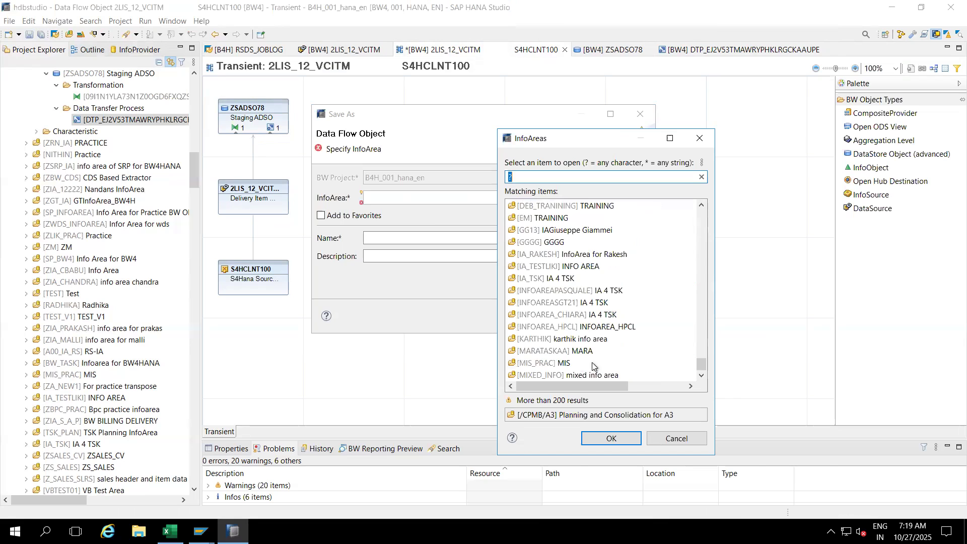
pyautogui.doubleClick(553, 340)
pyautogui.click(383, 239)
pyautogui.write('ZDF')
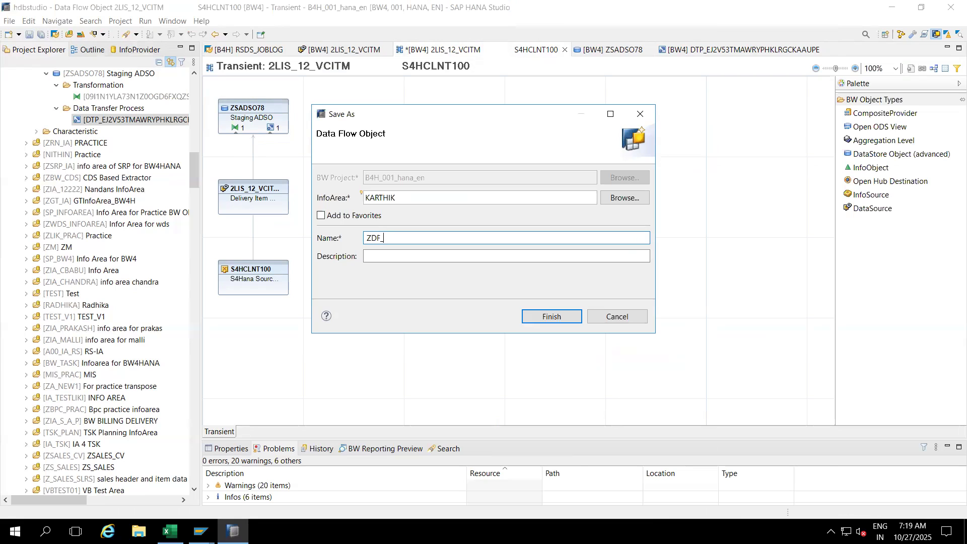
pyautogui.write('_VC')
pyautogui.click(381, 256)
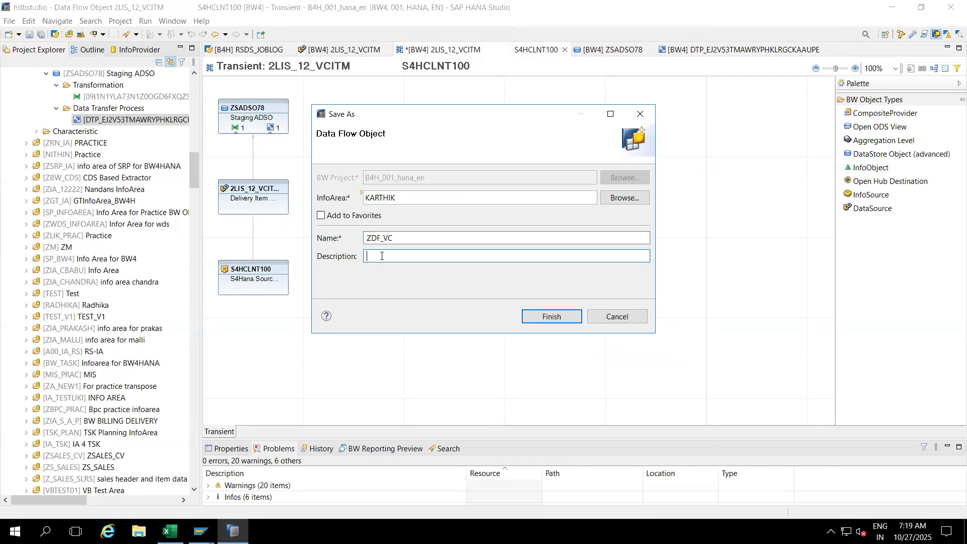
pyautogui.write('Delivery data flow')
pyautogui.click(536, 316)
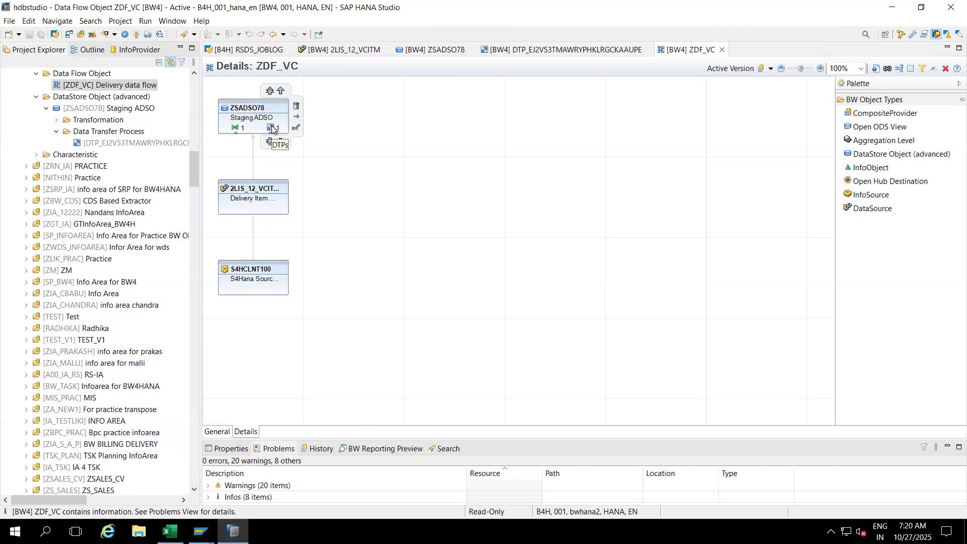
# Return to the DTP's general settings and copy its technical name.
pyautogui.click(519, 50)
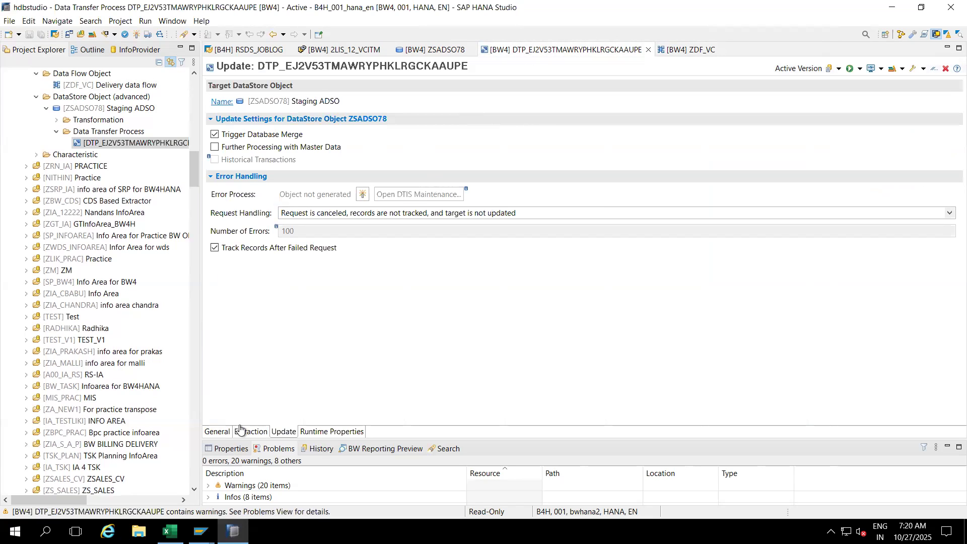
pyautogui.click(217, 432)
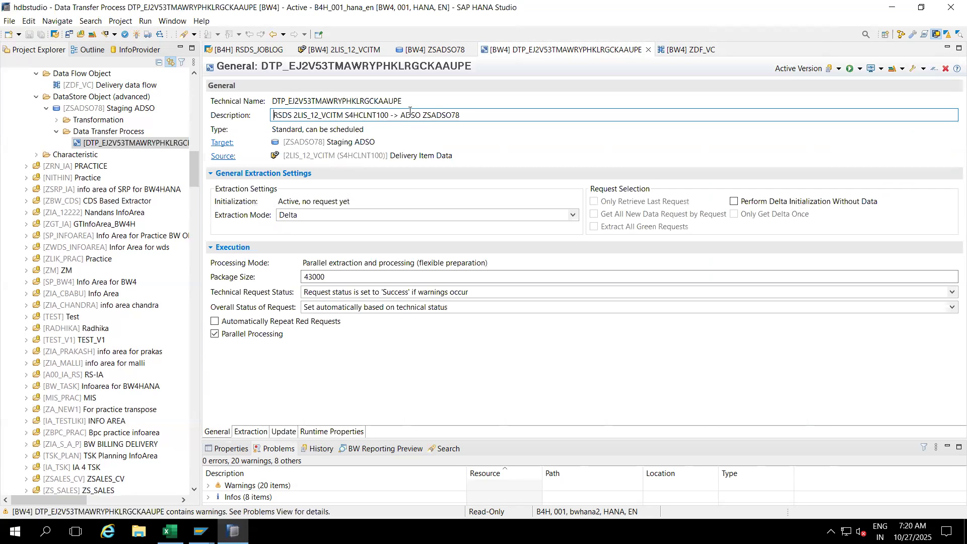
pyautogui.moveTo(332, 103); pyautogui.dragTo(271, 104)
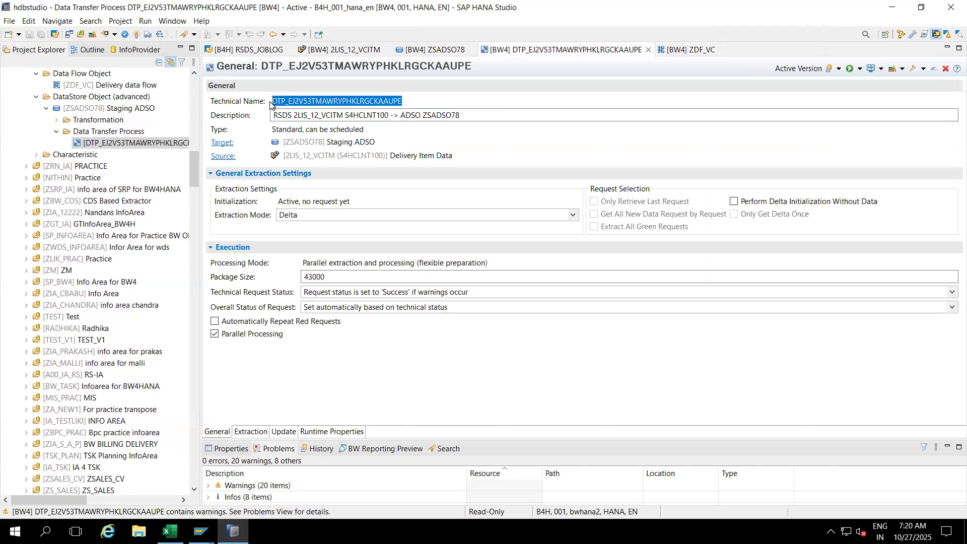
# Switch to SAP Logon and log on to BW/4-Hana-2021, client 001, with the user name and password.
pyautogui.press('super+d')
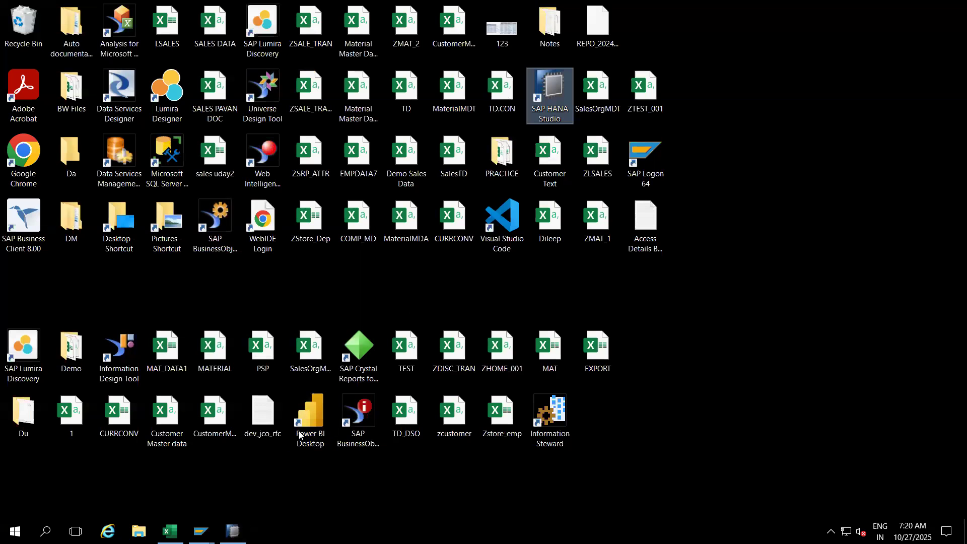
pyautogui.click(201, 530)
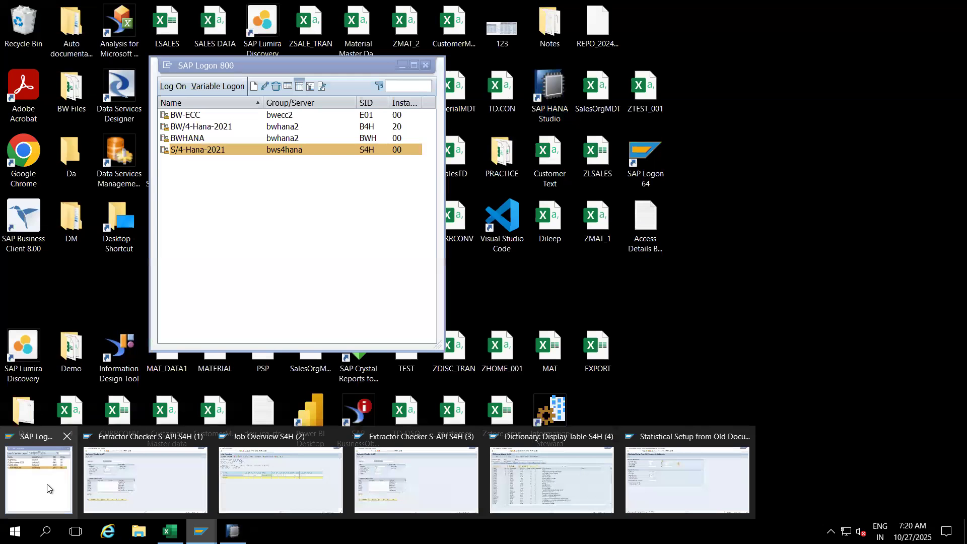
pyautogui.click(48, 485)
pyautogui.click(180, 126)
pyautogui.doubleClick(180, 126)
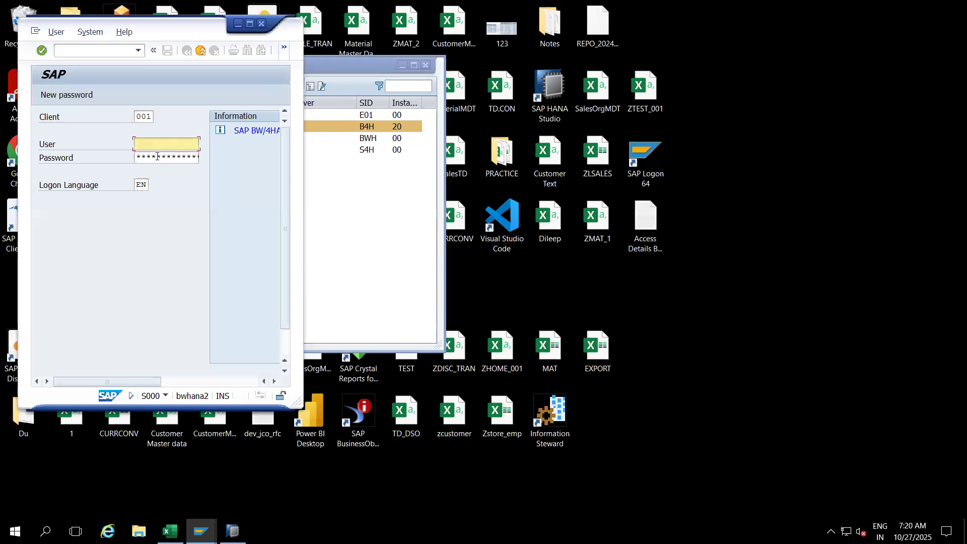
pyautogui.click(171, 142)
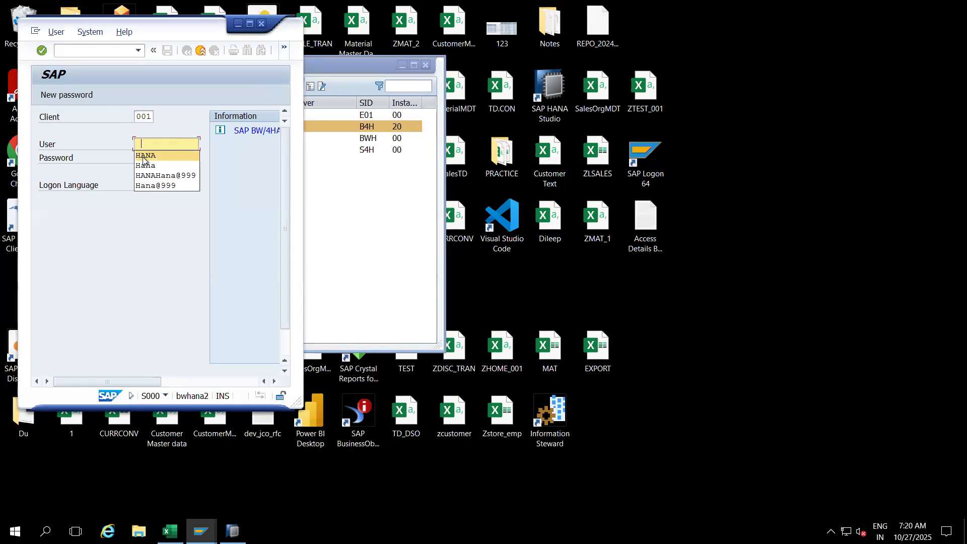
pyautogui.click(144, 158)
pyautogui.click(161, 155)
pyautogui.write('*')
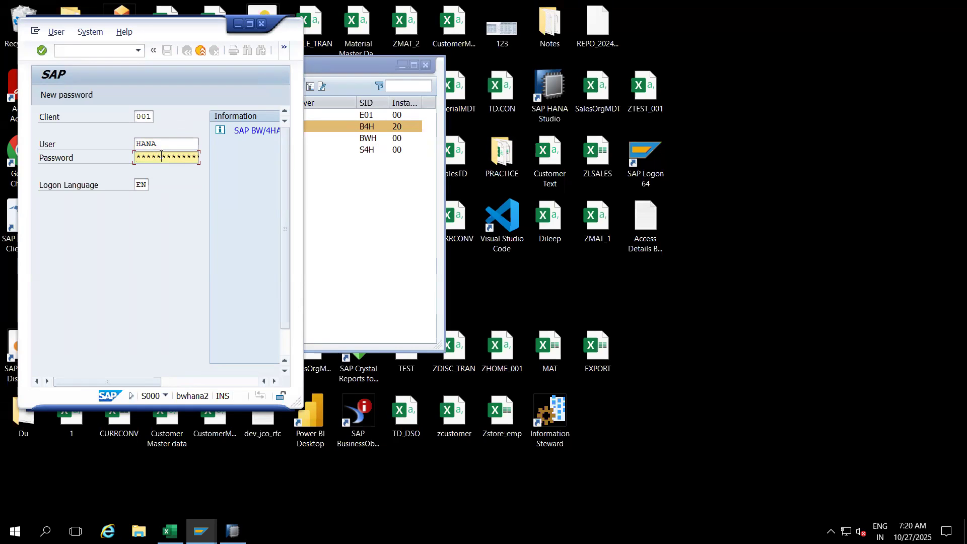
pyautogui.press('Return')
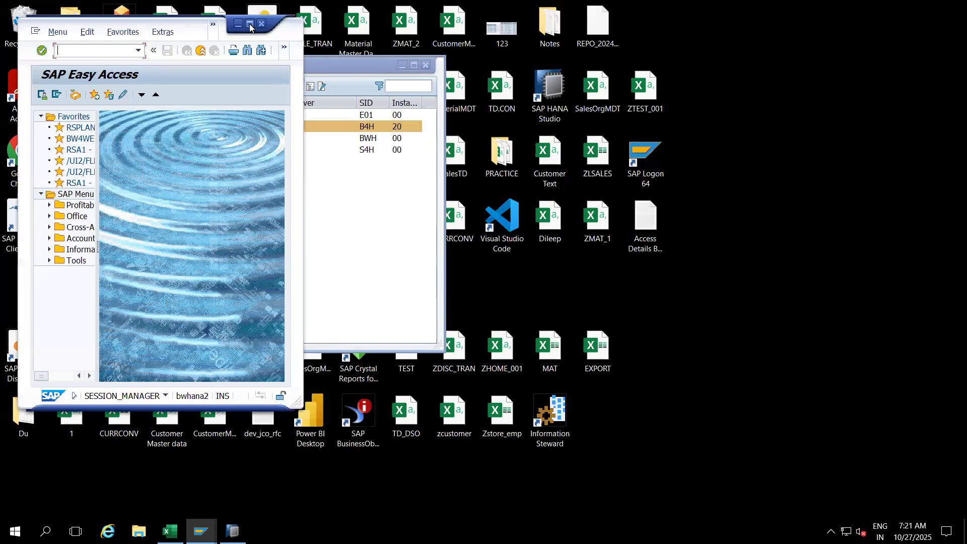
# Maximize the SAP Easy Access window and start transaction RSDTP.
pyautogui.click(249, 23)
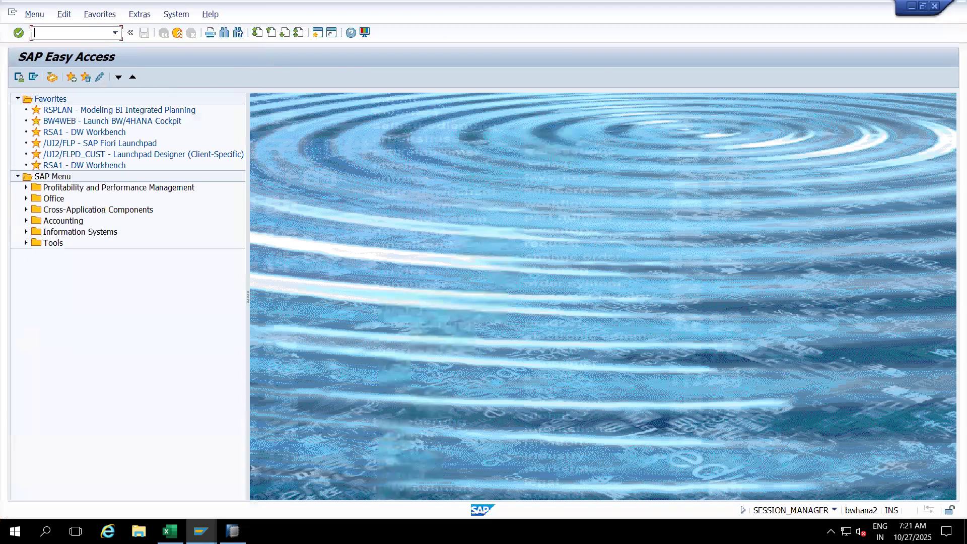
pyautogui.write('RSDTP')
pyautogui.press('Return')
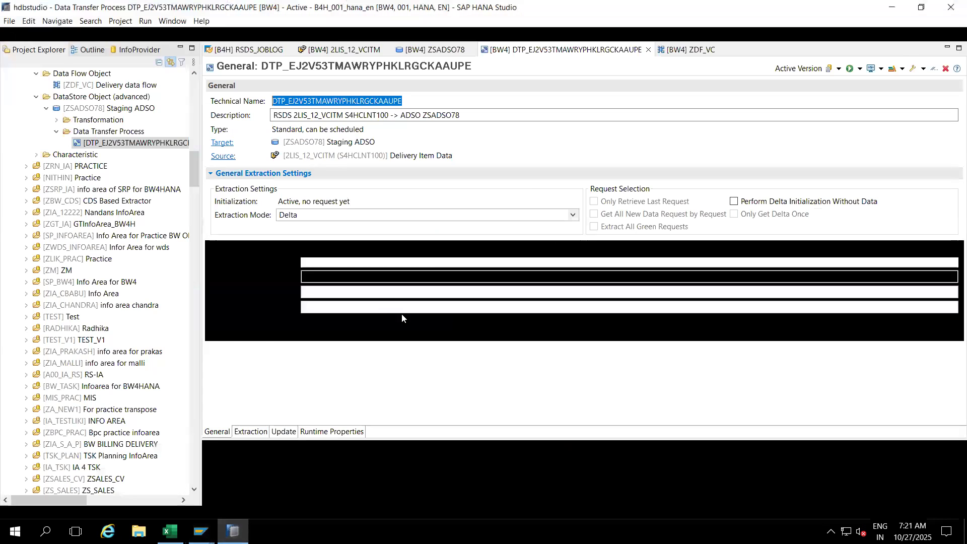
# Check the DTP's execution options in SAP HANA Studio, return to SAP GUI and display the DTP by its copied ID.
pyautogui.click(860, 69)
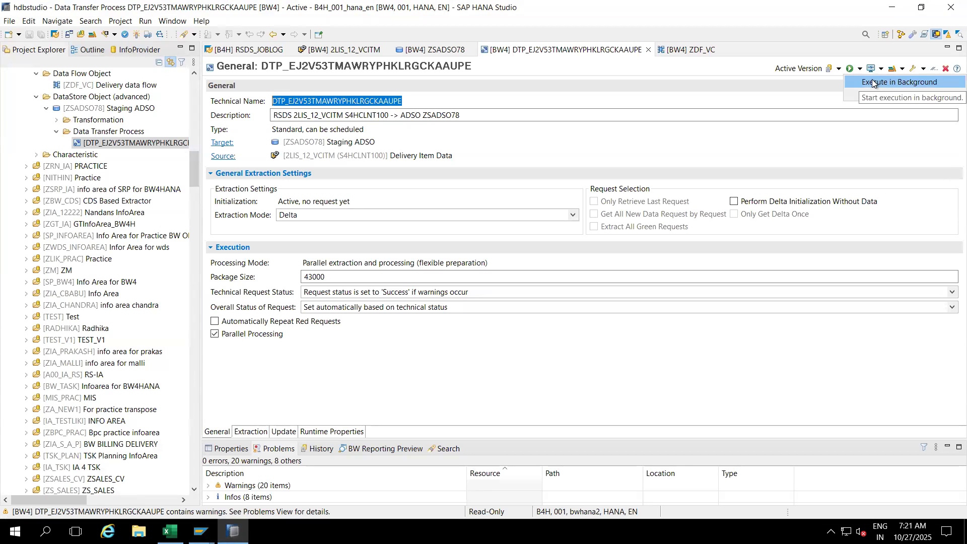
pyautogui.click(607, 156)
pyautogui.hotkey('alt', 'Tab')
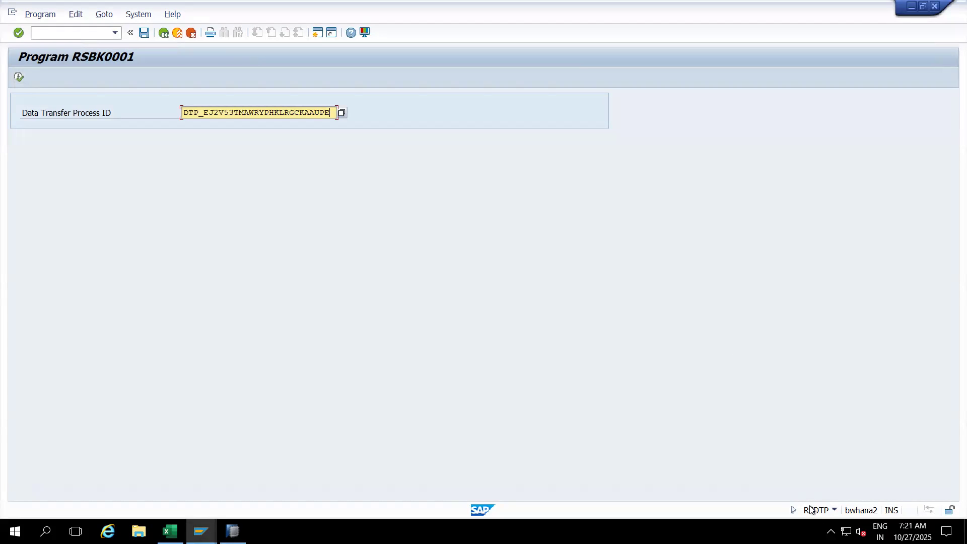
pyautogui.click(19, 76)
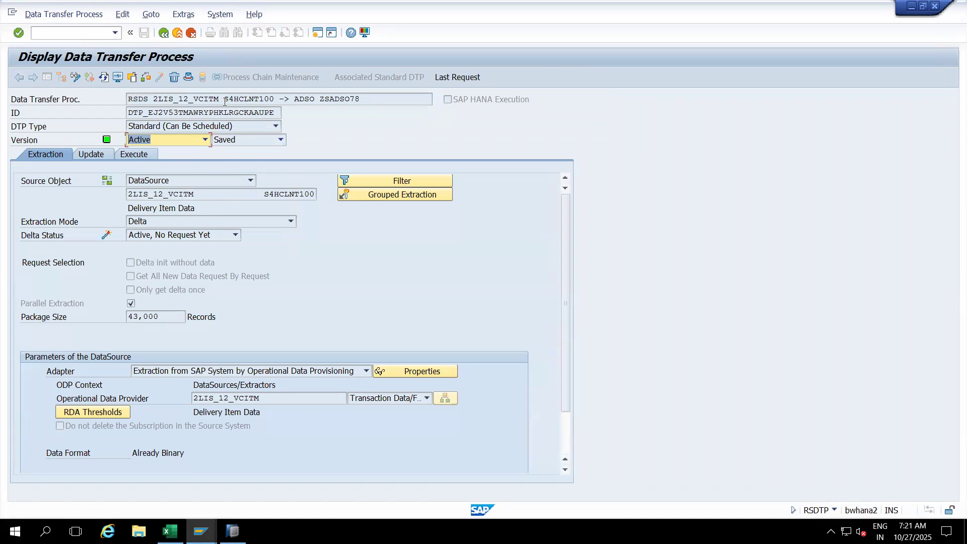
# Examine the DTP's source, target, Operational Data Provider and the available data semantics in its extraction settings.
pyautogui.moveTo(220, 99); pyautogui.dragTo(151, 100)
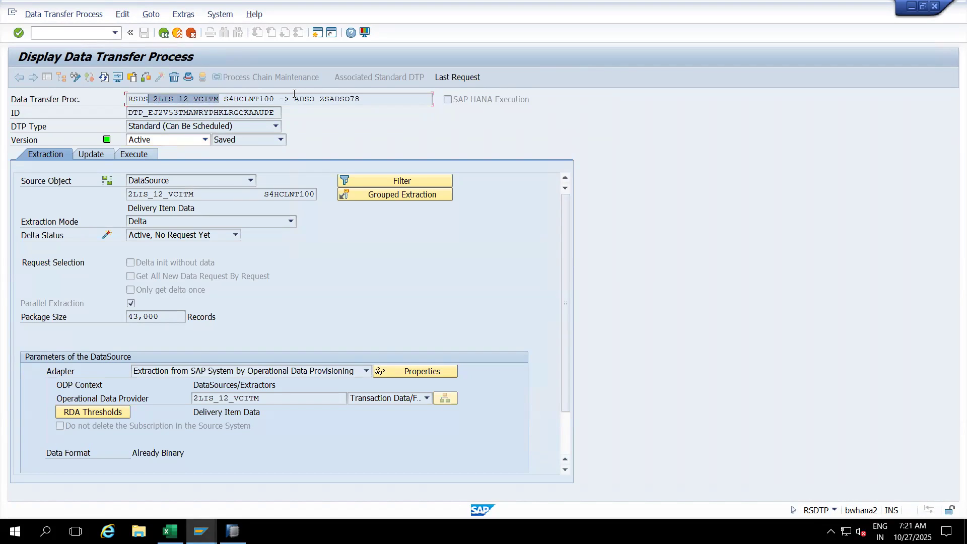
pyautogui.moveTo(318, 99); pyautogui.dragTo(361, 102)
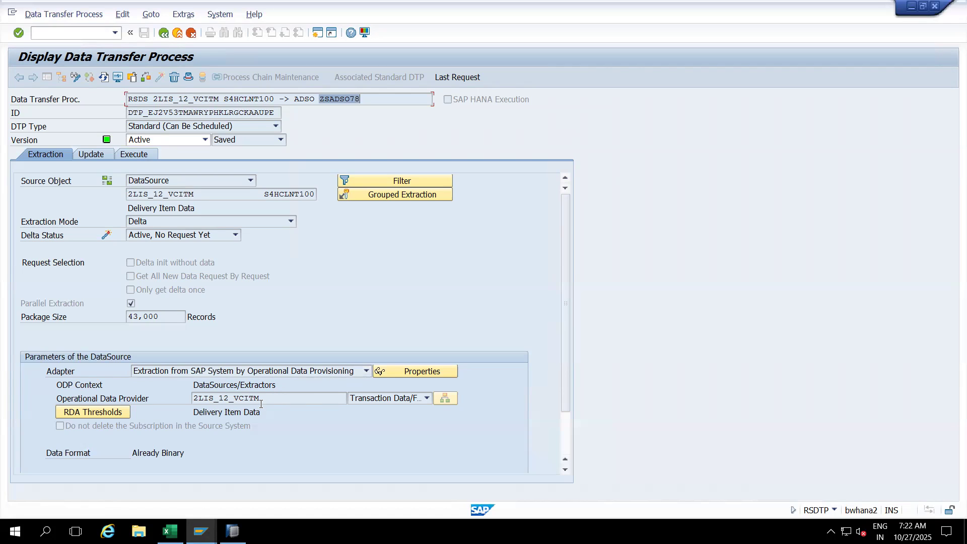
pyautogui.moveTo(261, 398); pyautogui.dragTo(183, 397)
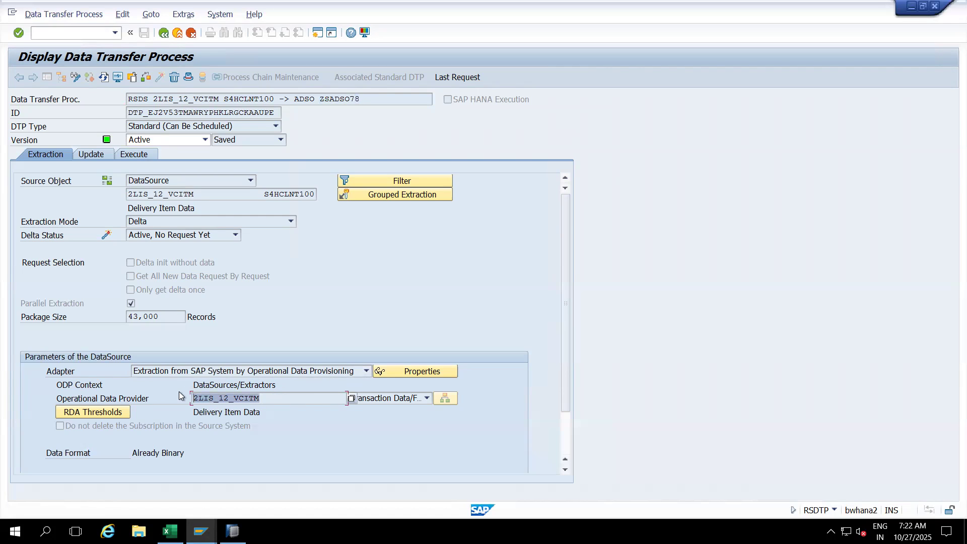
pyautogui.moveTo(564, 336); pyautogui.dragTo(556, 390)
pyautogui.click(426, 346)
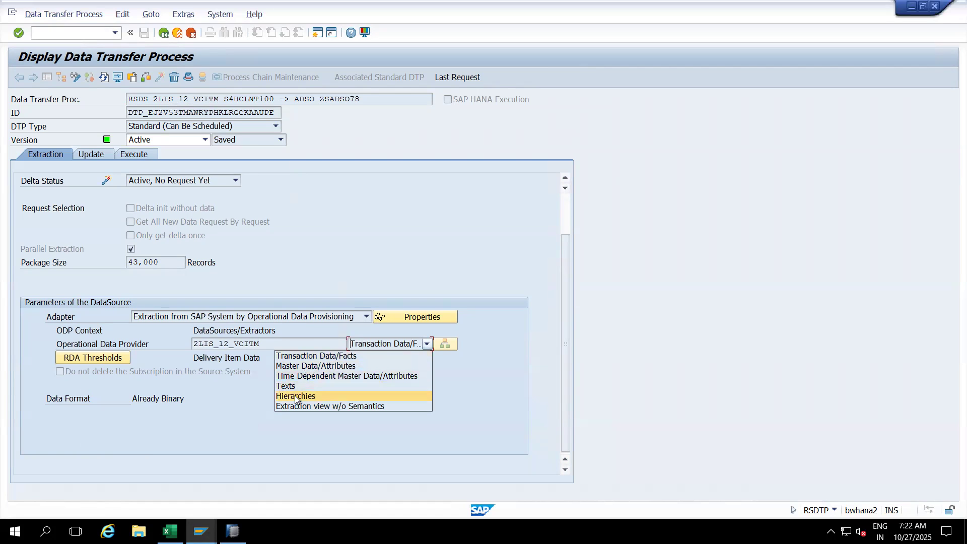
pyautogui.click(470, 385)
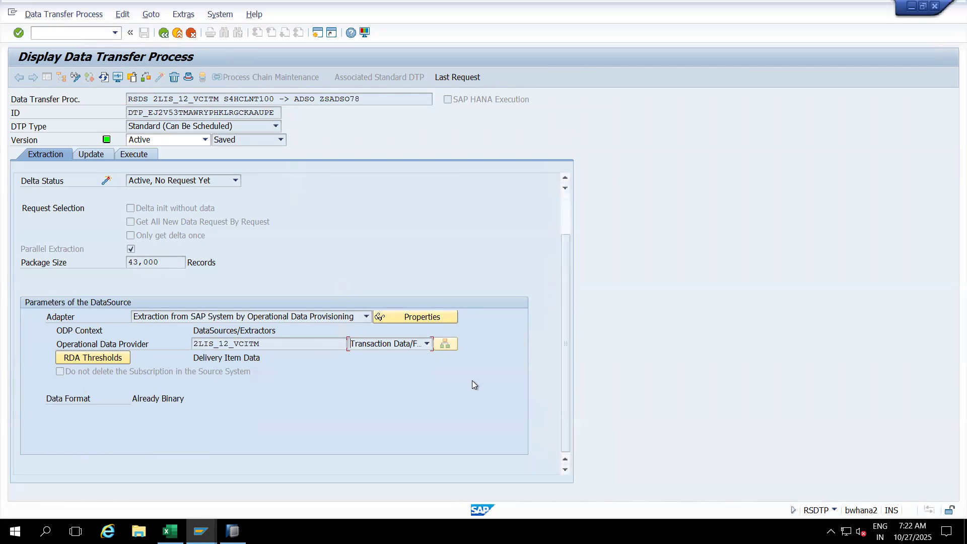
pyautogui.click(427, 344)
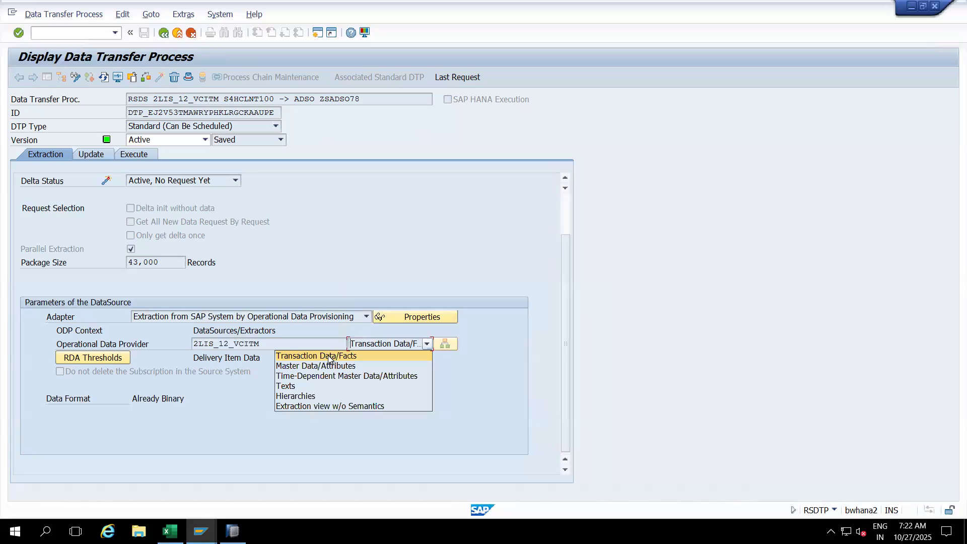
pyautogui.click(394, 241)
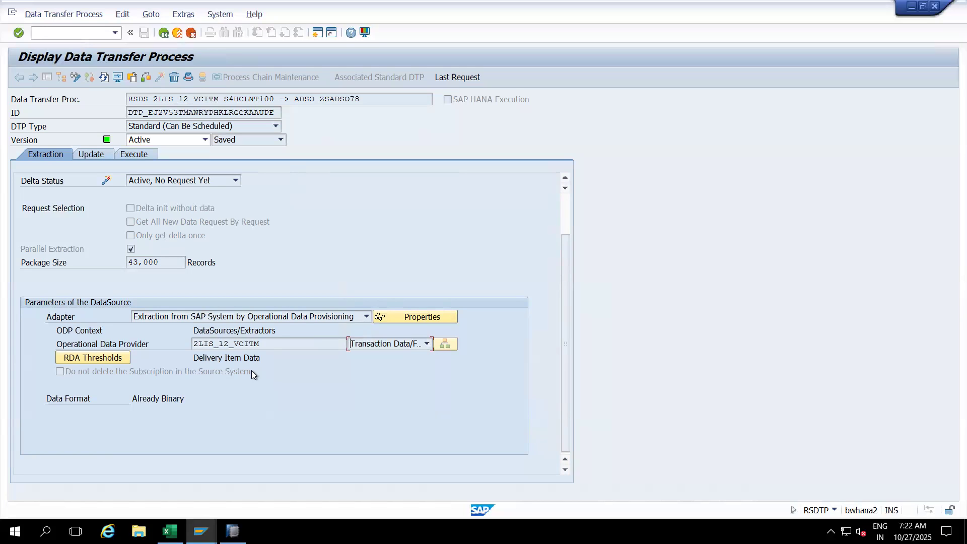
# Review the DTP's execution settings and the extraction mode in its extraction settings.
pyautogui.click(141, 155)
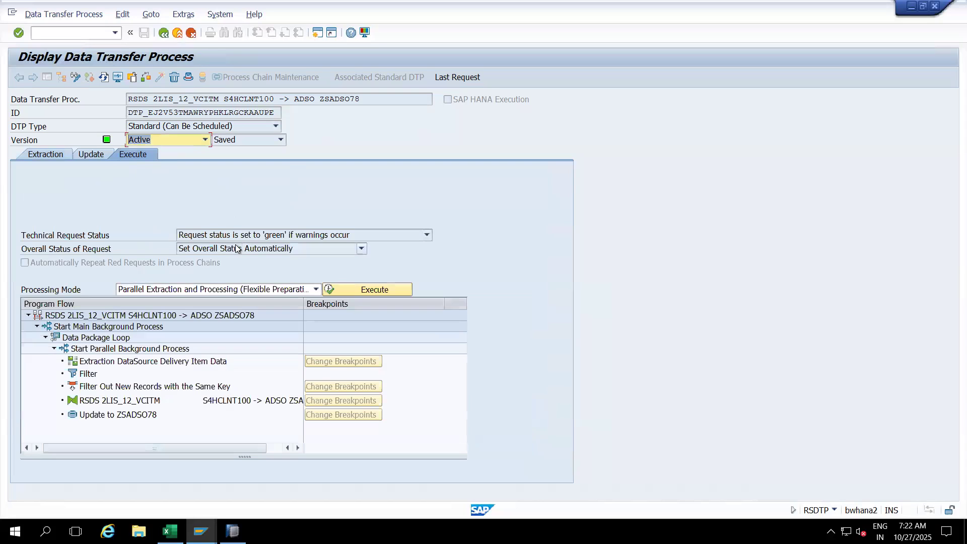
pyautogui.click(47, 155)
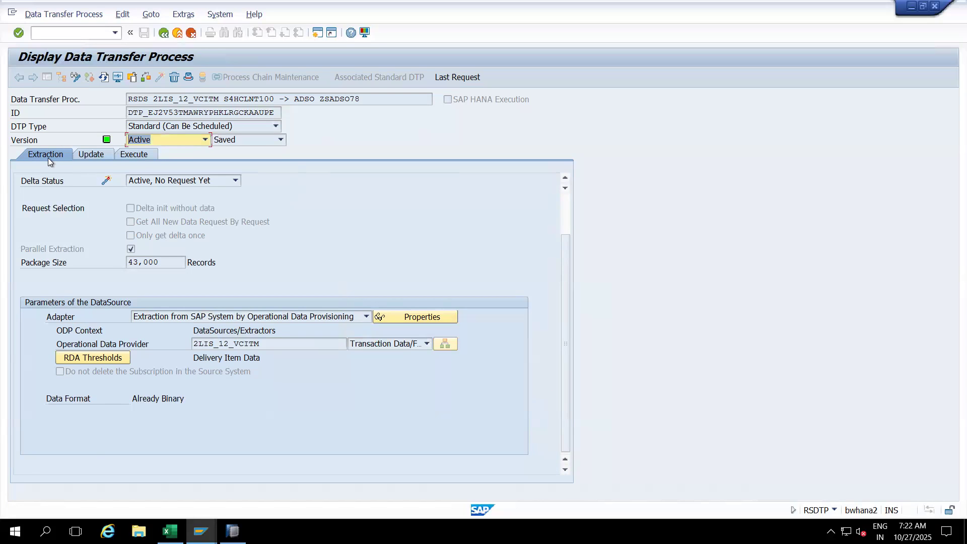
pyautogui.click(566, 206)
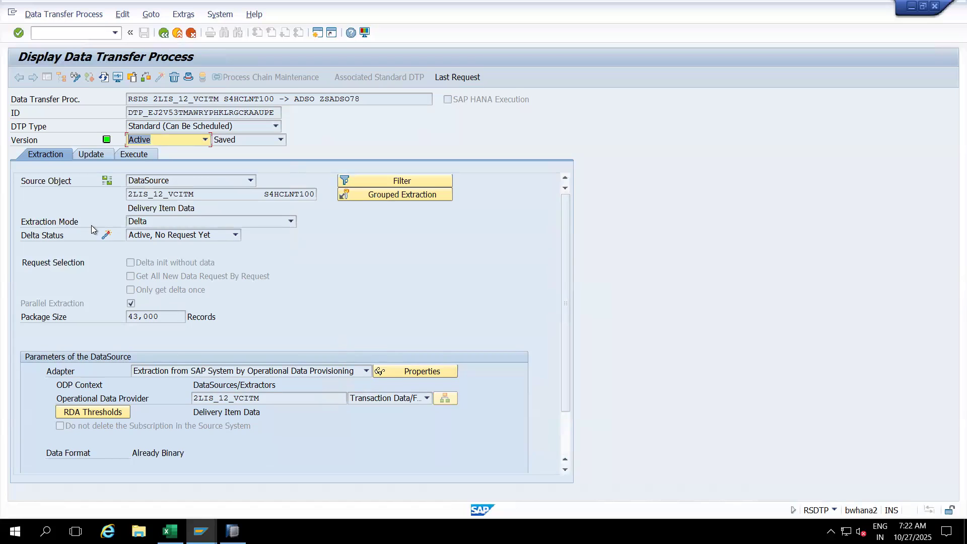
pyautogui.click(152, 225)
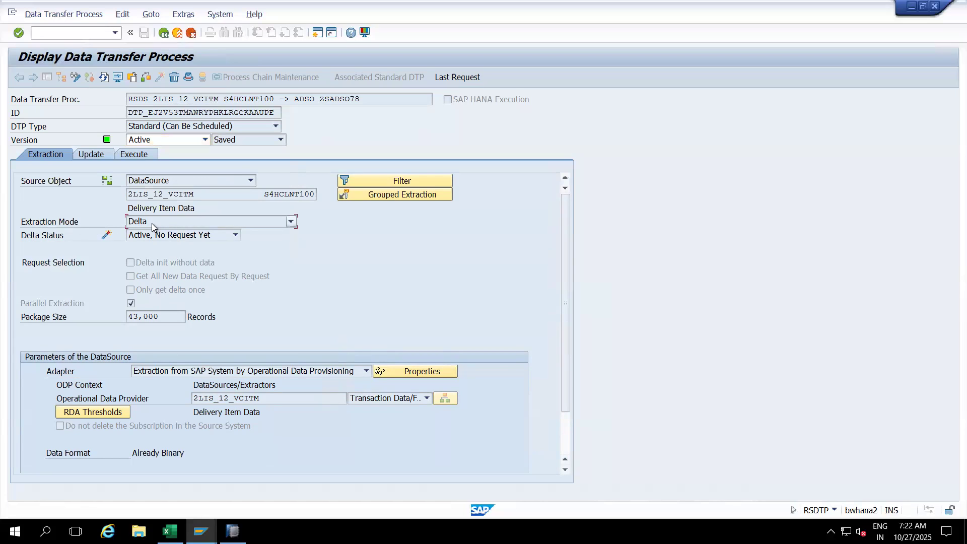
# Execute the DTP, display its request monitor and refresh the request status.
pyautogui.click(147, 155)
pyautogui.click(137, 155)
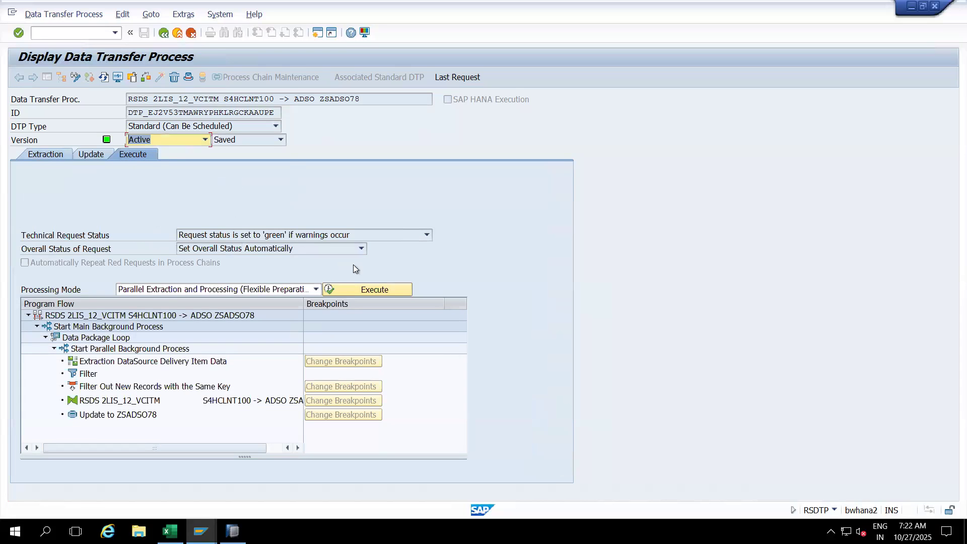
pyautogui.click(369, 290)
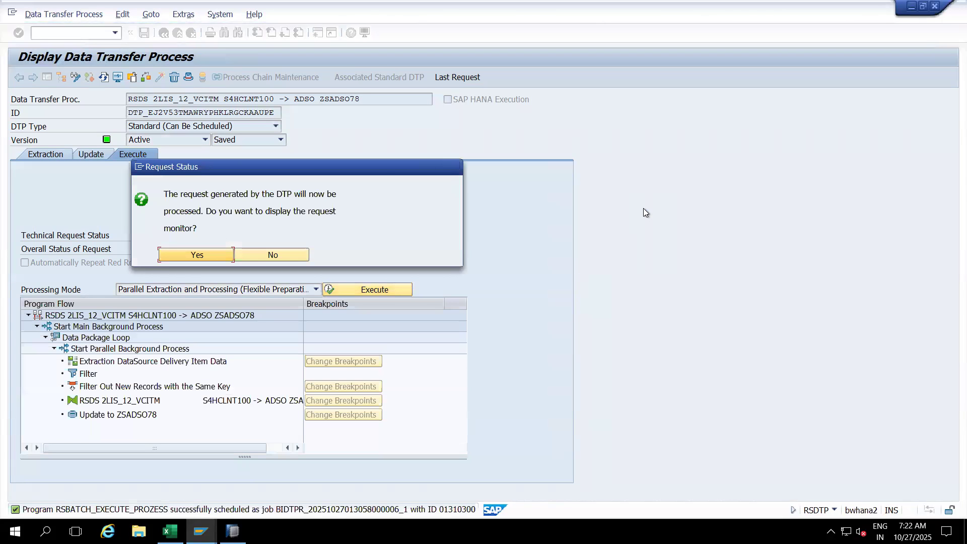
pyautogui.click(199, 256)
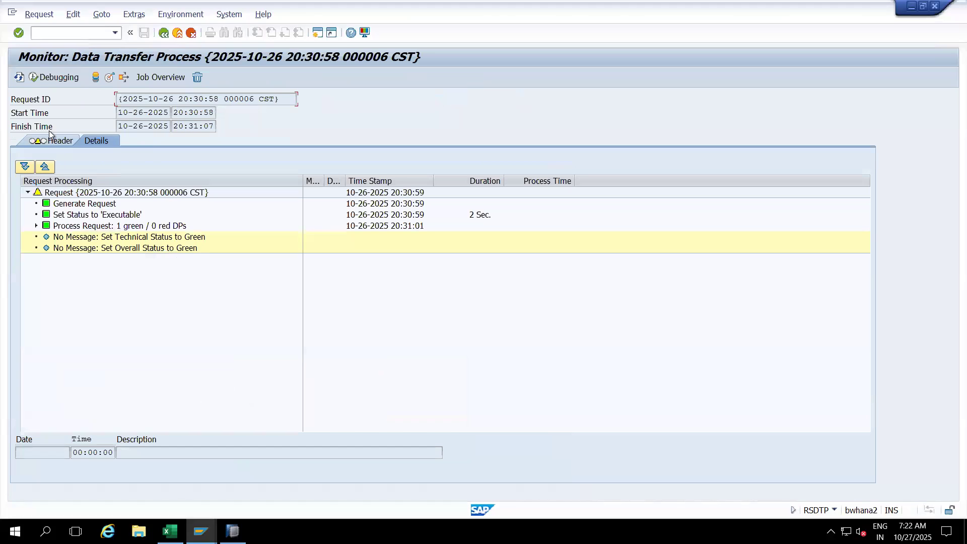
pyautogui.click(19, 78)
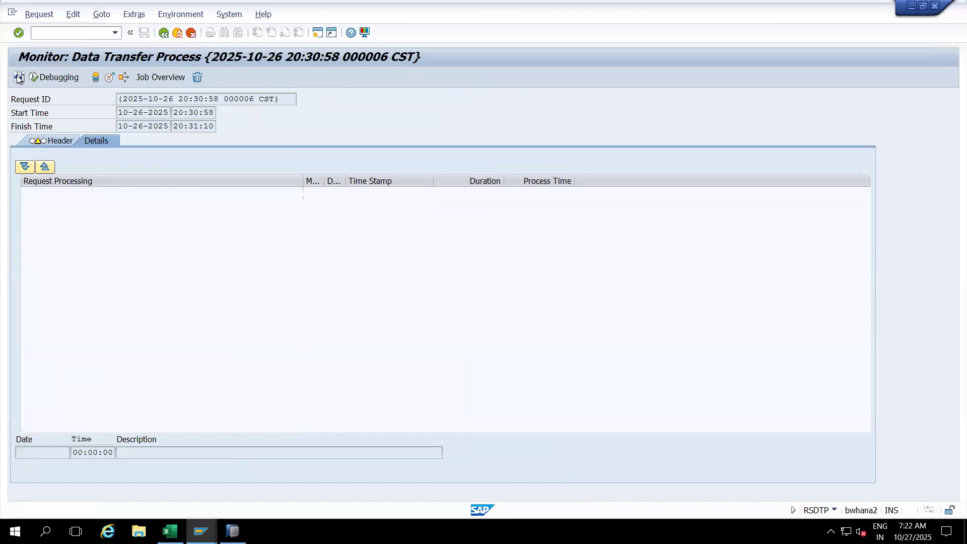
pyautogui.click(19, 78)
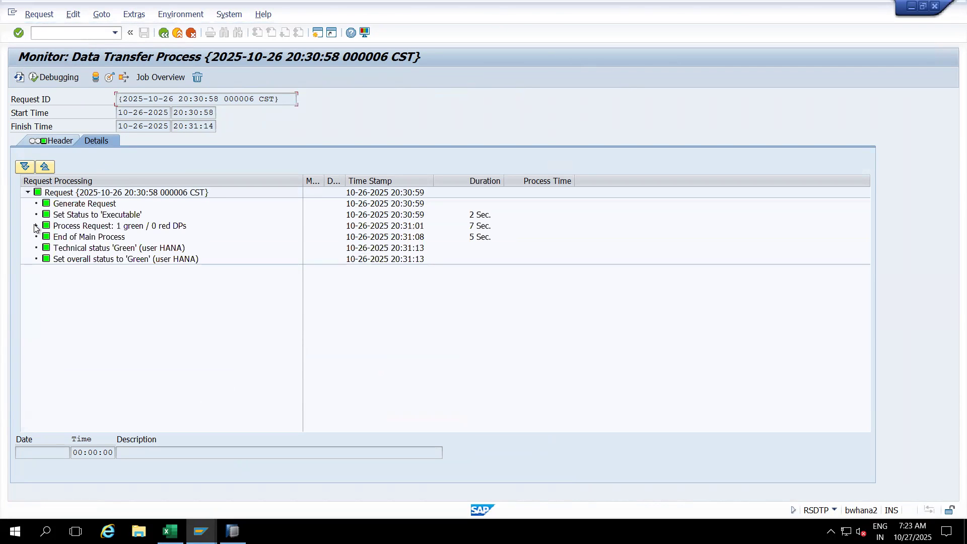
# Examine the processing steps of Data Package 1 and the request header's inserted records and selections.
pyautogui.click(36, 225)
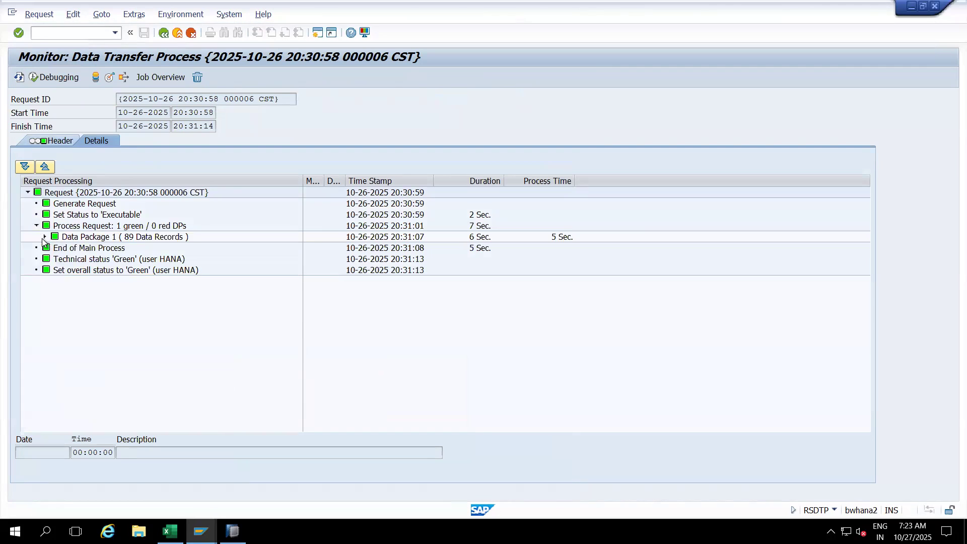
pyautogui.click(44, 237)
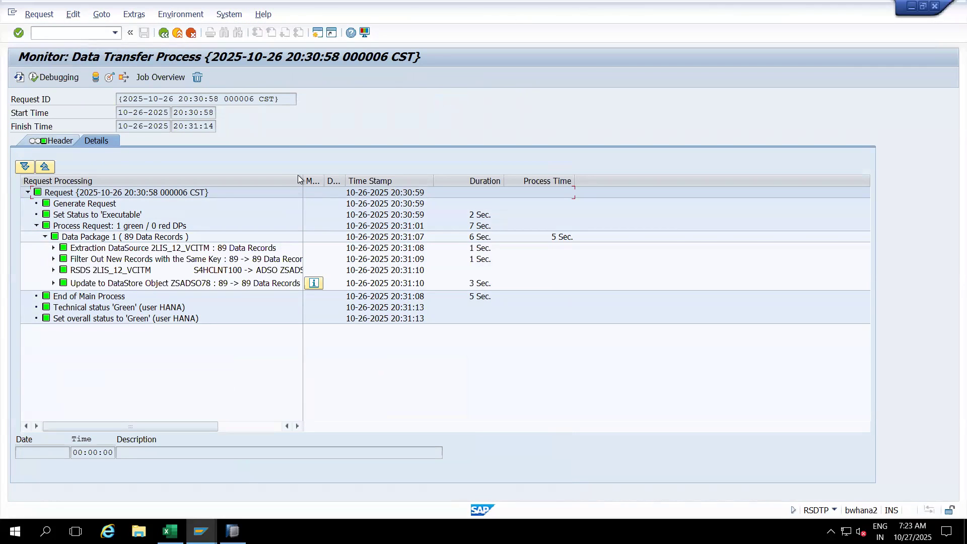
pyautogui.moveTo(302, 178); pyautogui.dragTo(368, 183)
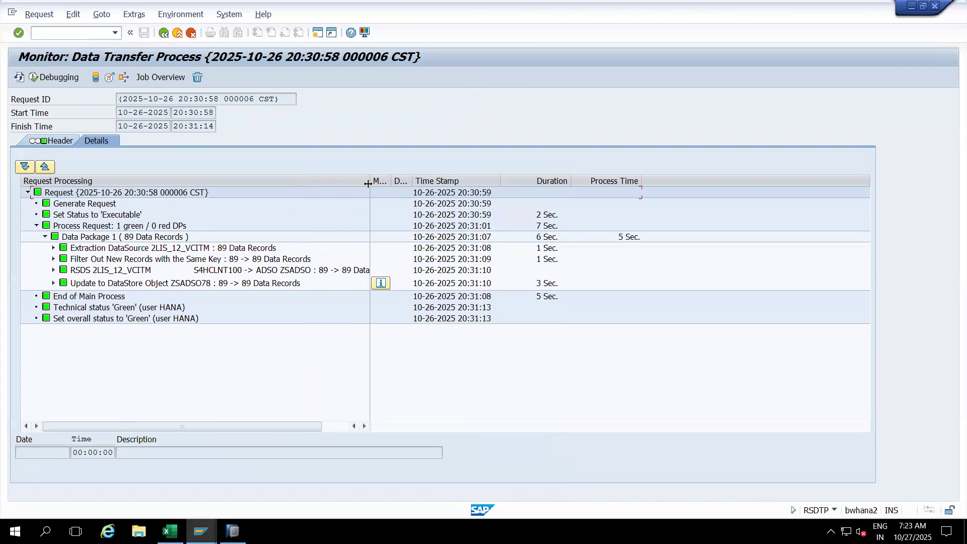
pyautogui.click(65, 143)
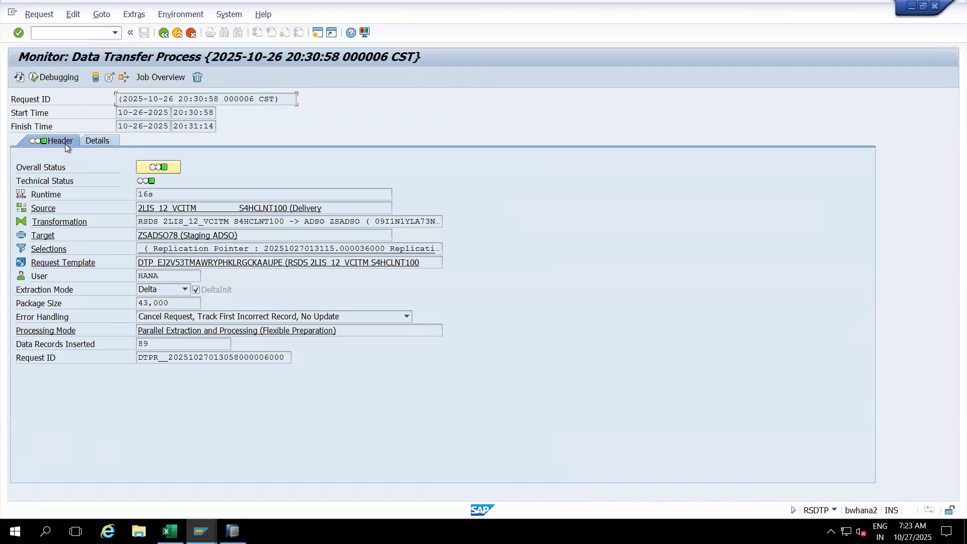
pyautogui.moveTo(161, 343); pyautogui.dragTo(99, 348)
pyautogui.moveTo(143, 250); pyautogui.dragTo(473, 257)
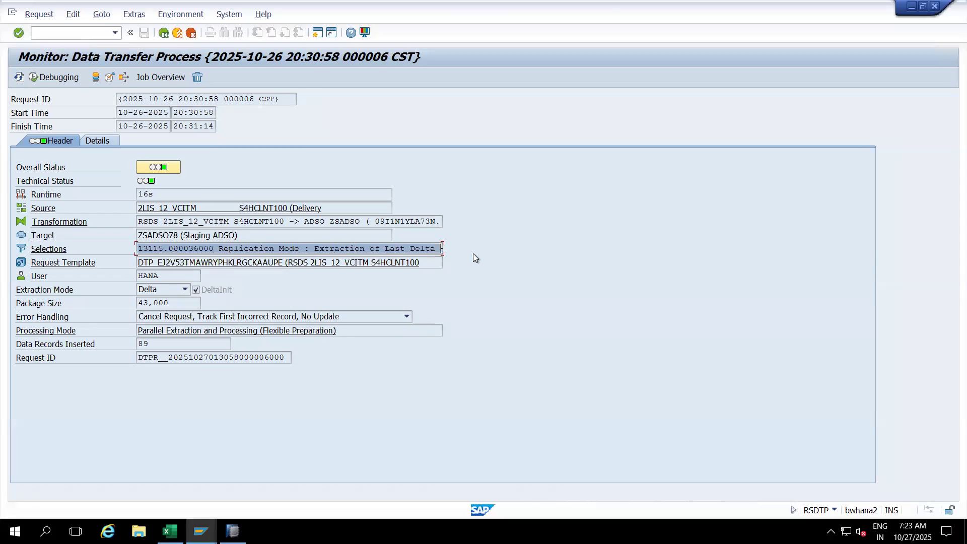
pyautogui.click(98, 140)
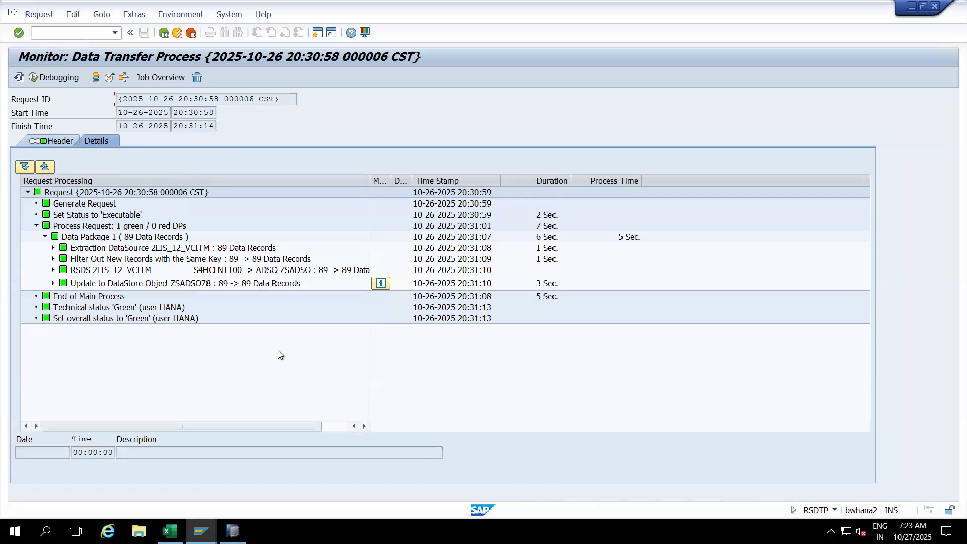
# Switch to the S4H session showing the Extractor Checker and start transaction ODQMON there.
pyautogui.moveTo(170, 532)
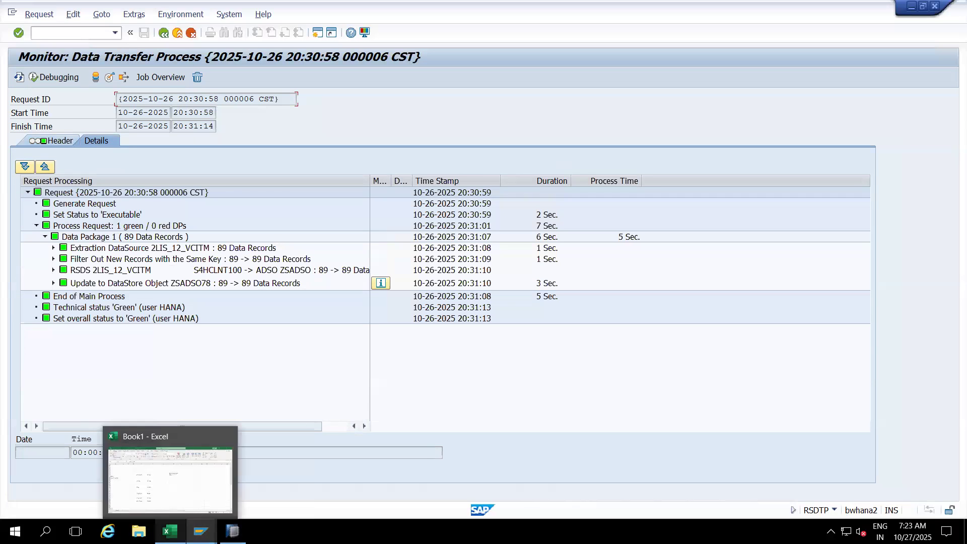
pyautogui.moveTo(201, 532)
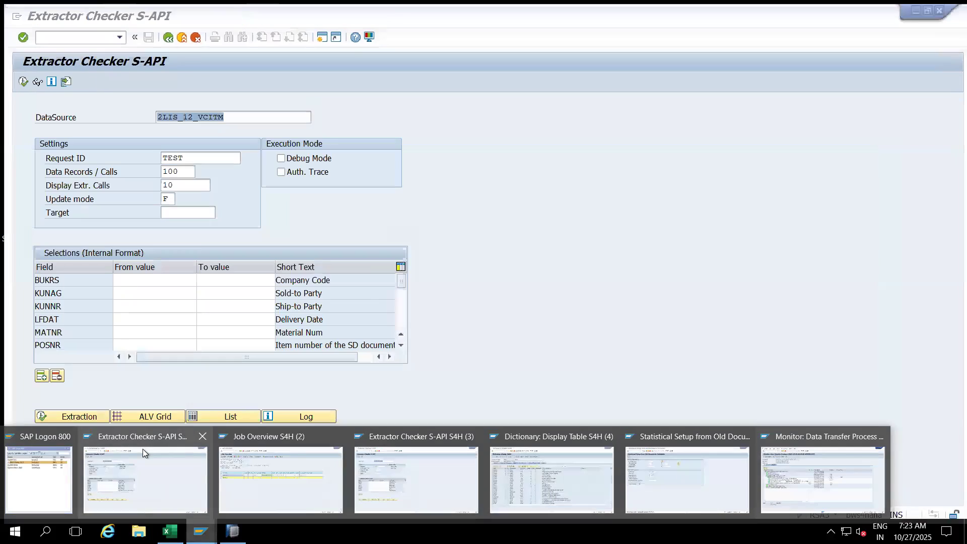
pyautogui.click(143, 449)
pyautogui.click(79, 34)
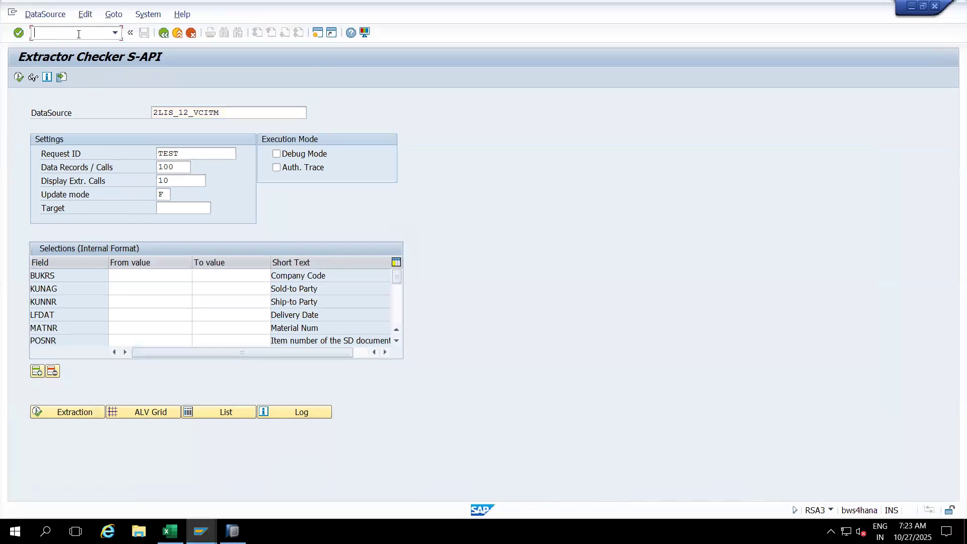
pyautogui.write('/nODQMON')
pyautogui.press('Return')
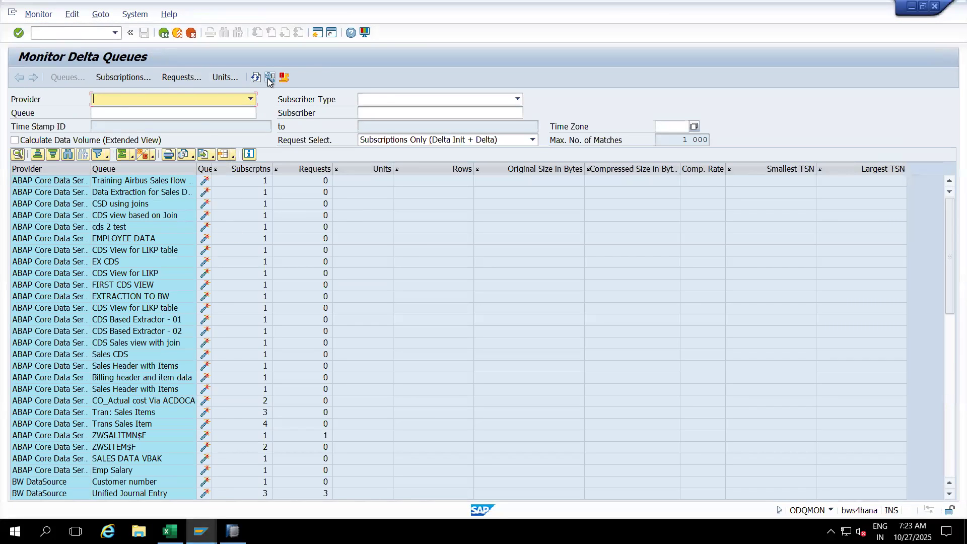
# Widen the Provider and Queue columns and show the delta queue list with technical names.
pyautogui.doubleClick(91, 171)
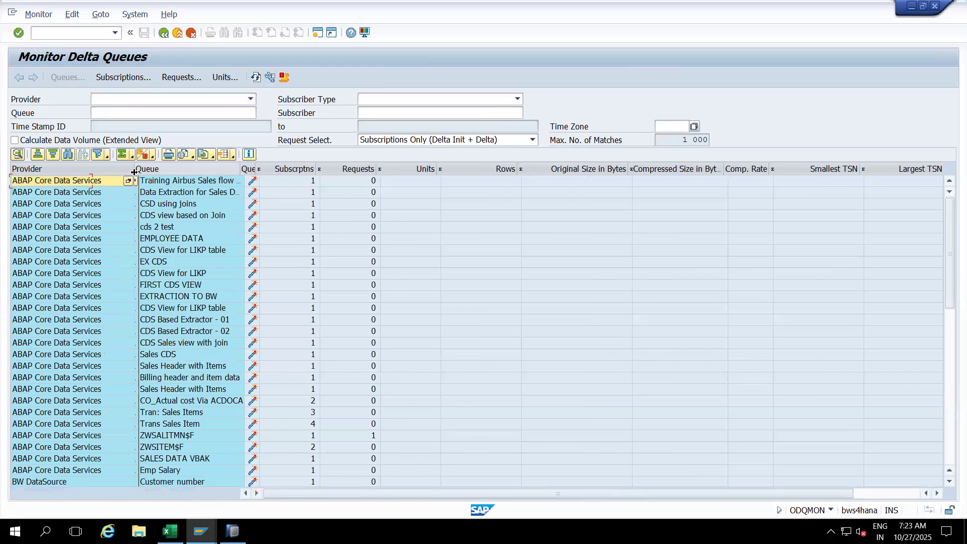
pyautogui.doubleClick(241, 170)
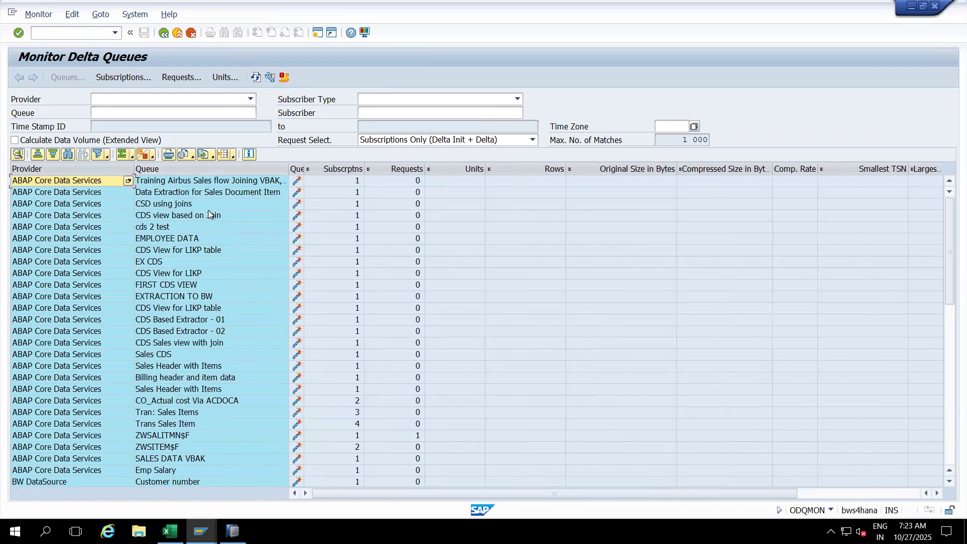
pyautogui.click(269, 79)
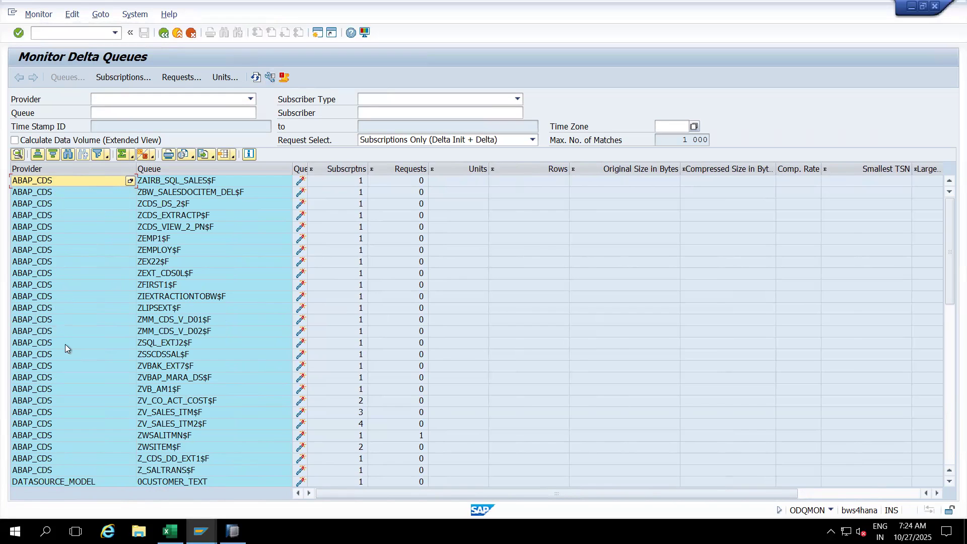
# Find queue 2LIS_12_VCITM under provider DATASOURCE_MODEL and display its subscriptions.
pyautogui.click(947, 355)
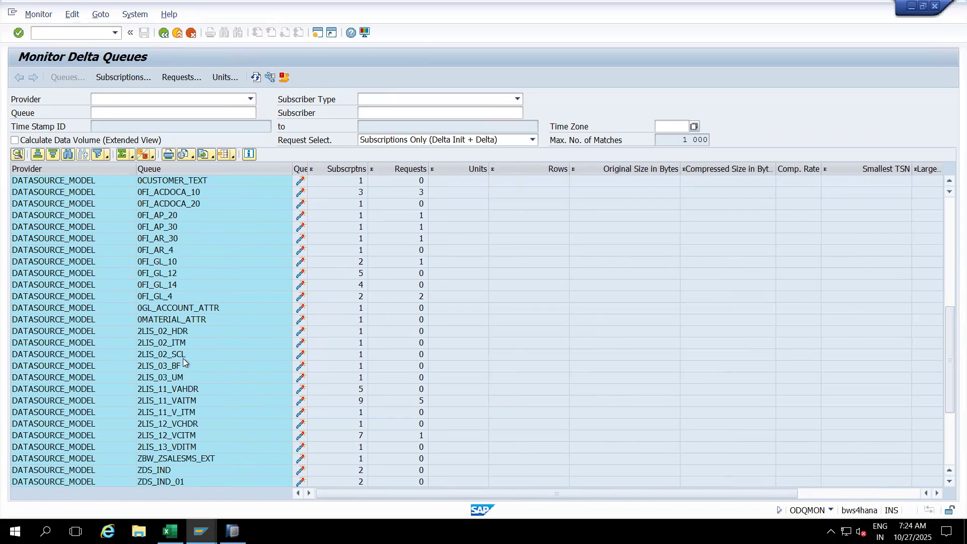
pyautogui.click(174, 439)
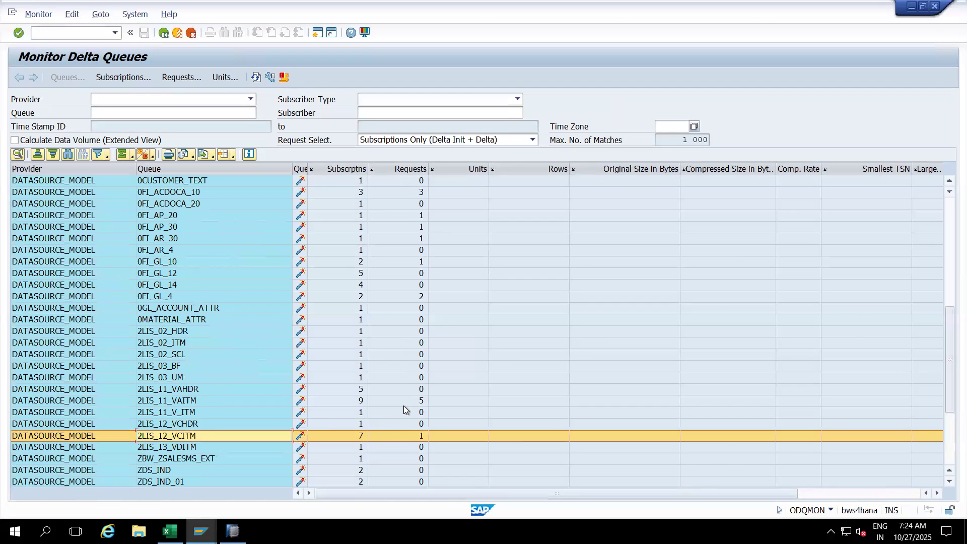
pyautogui.doubleClick(329, 434)
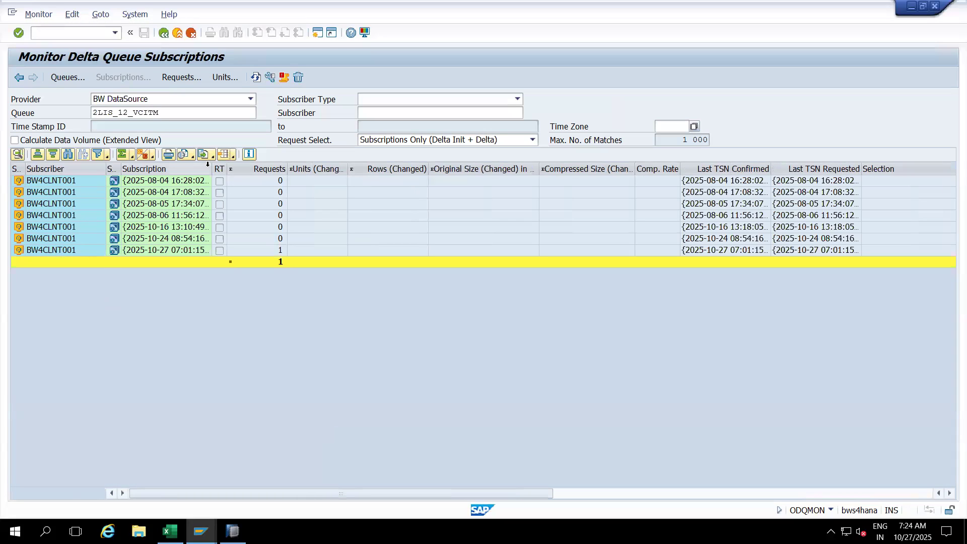
pyautogui.moveTo(211, 166); pyautogui.dragTo(272, 166)
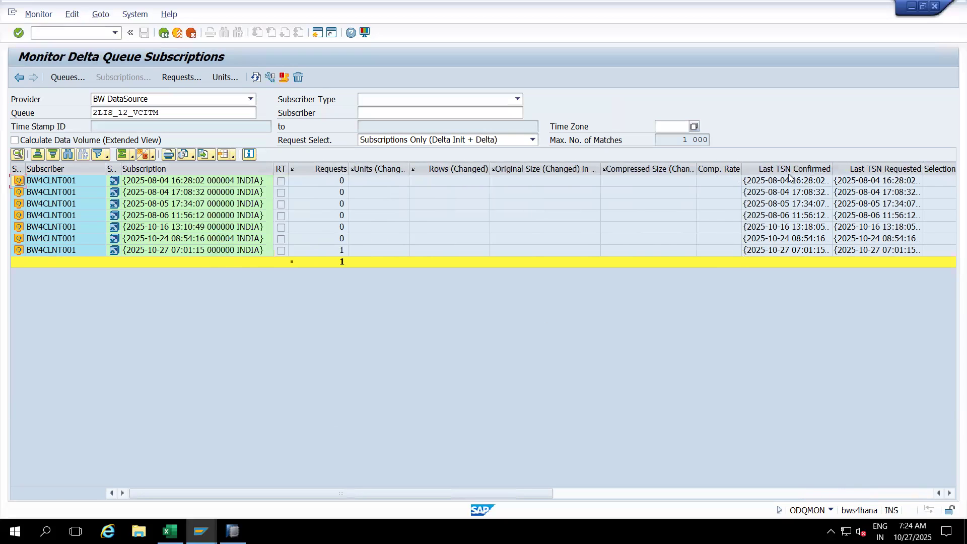
pyautogui.click(768, 250)
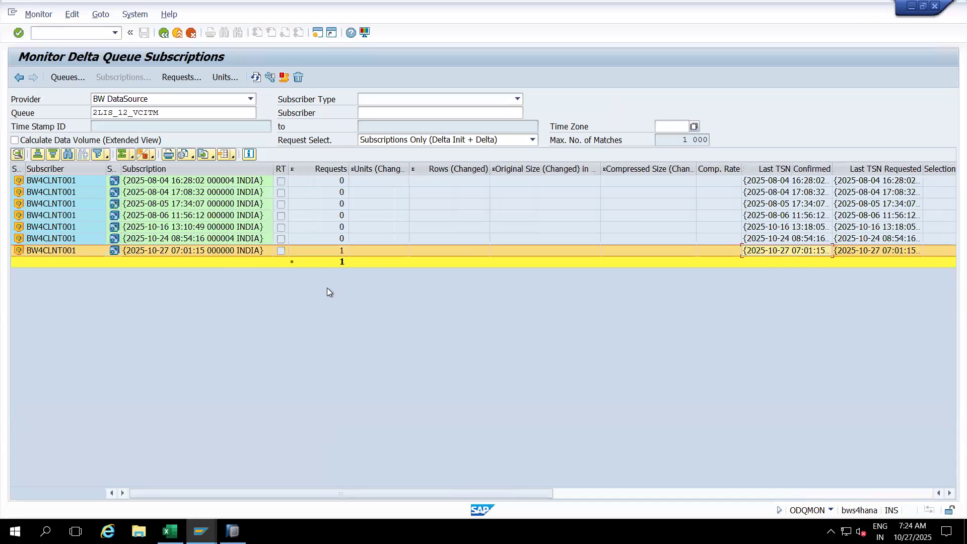
pyautogui.doubleClick(240, 251)
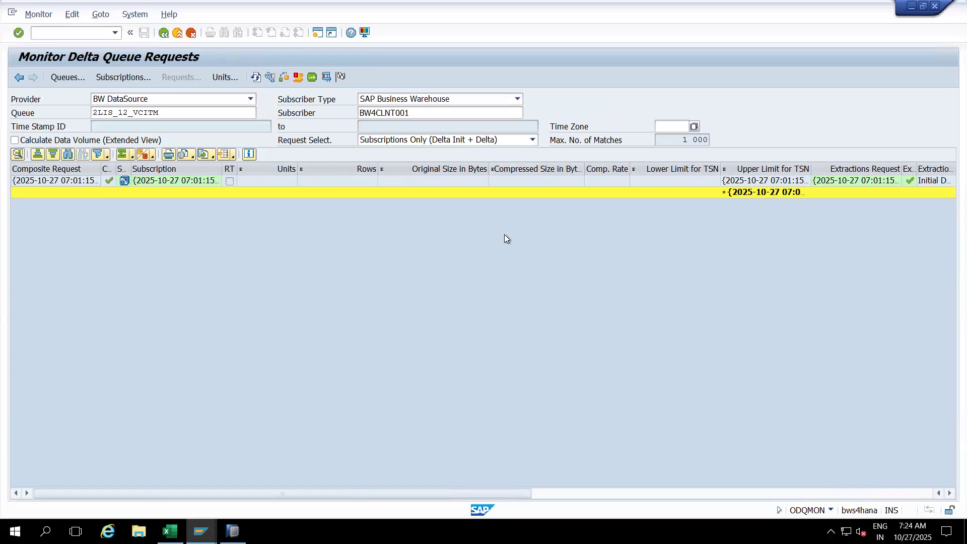
# Widen the Extraction Mode, extraction status and Extractions Request columns and inspect the request's extraction mode.
pyautogui.click(839, 493)
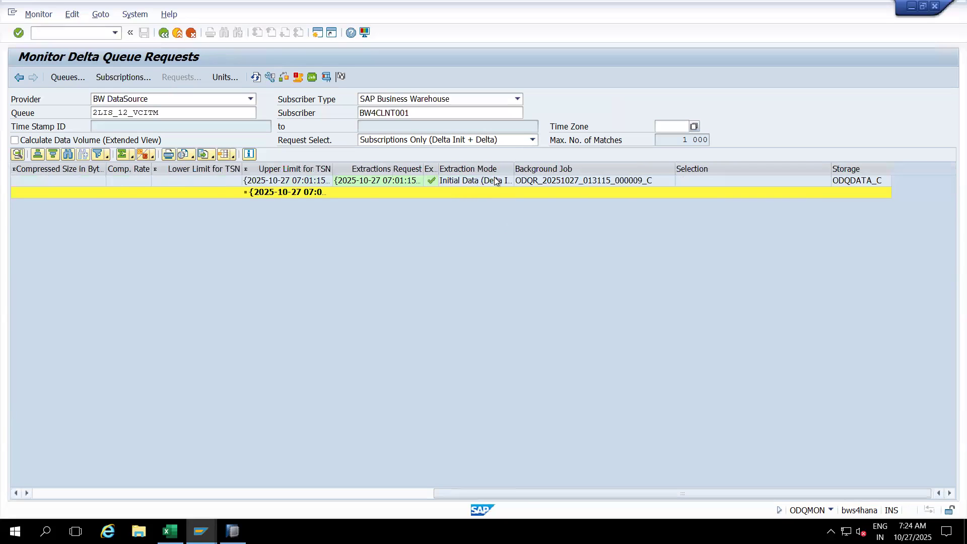
pyautogui.moveTo(513, 168); pyautogui.dragTo(583, 169)
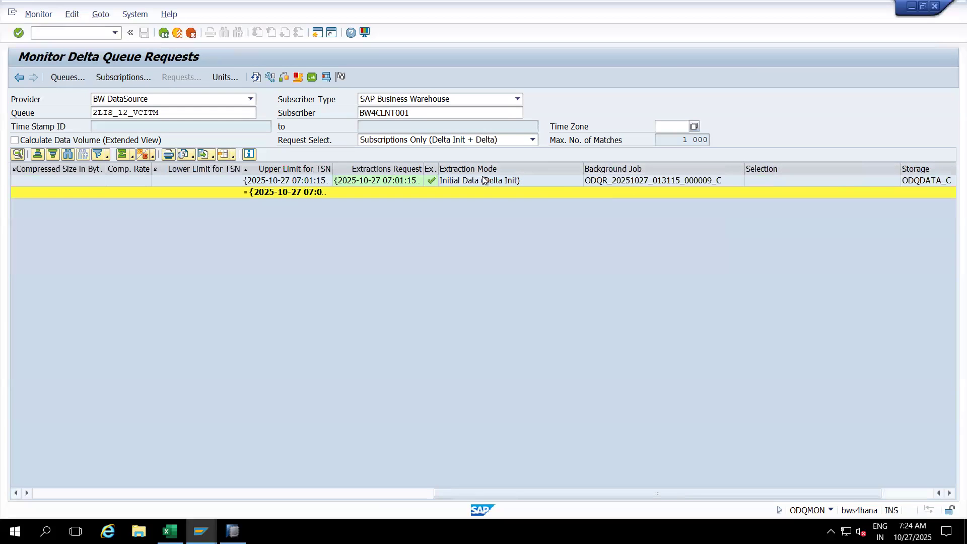
pyautogui.click(460, 182)
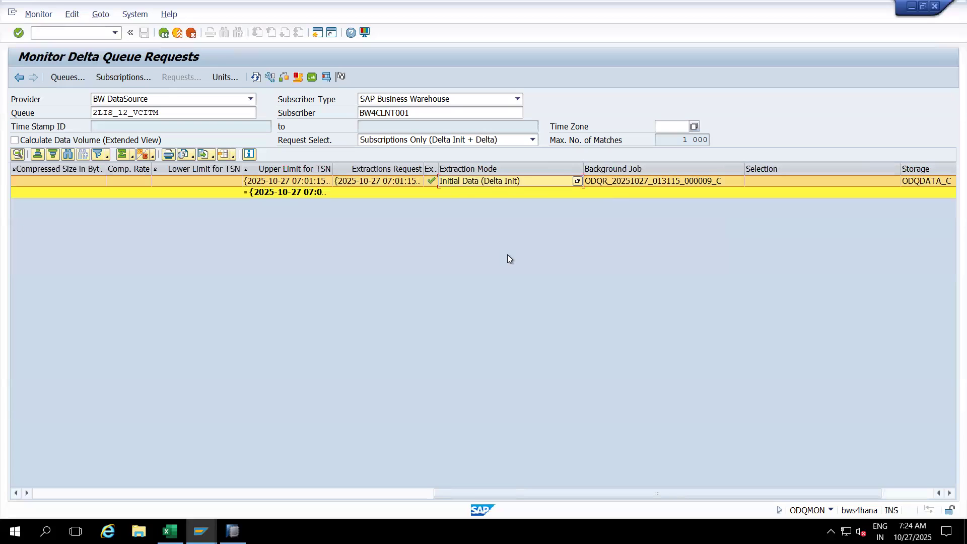
pyautogui.moveTo(439, 168); pyautogui.dragTo(469, 165)
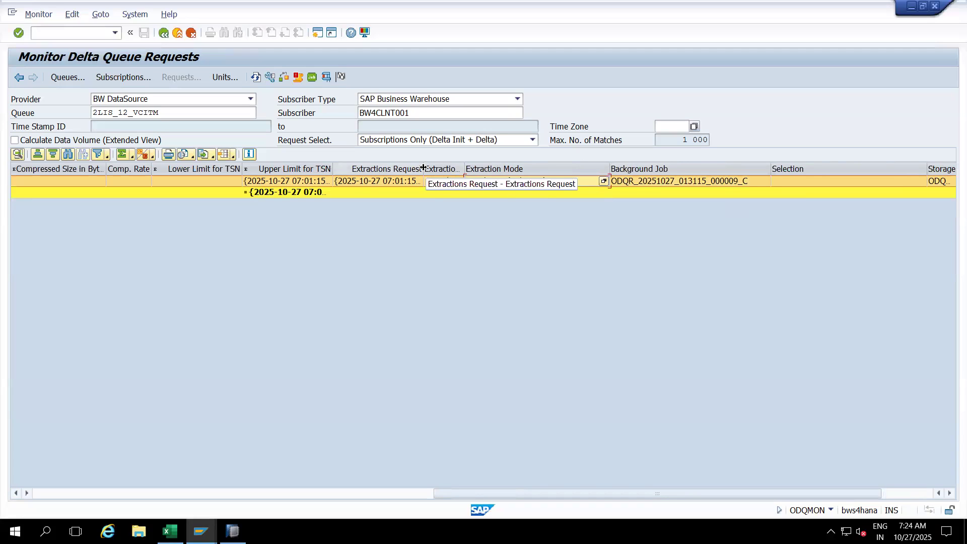
pyautogui.moveTo(423, 168); pyautogui.dragTo(447, 168)
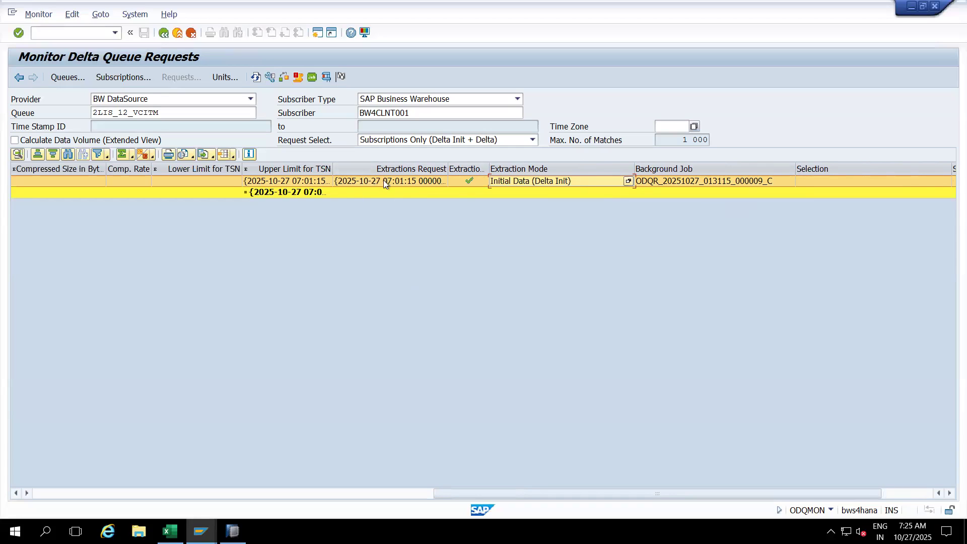
# Display the data units of the composite request and check the number of rows extracted.
pyautogui.click(116, 494)
pyautogui.doubleClick(166, 182)
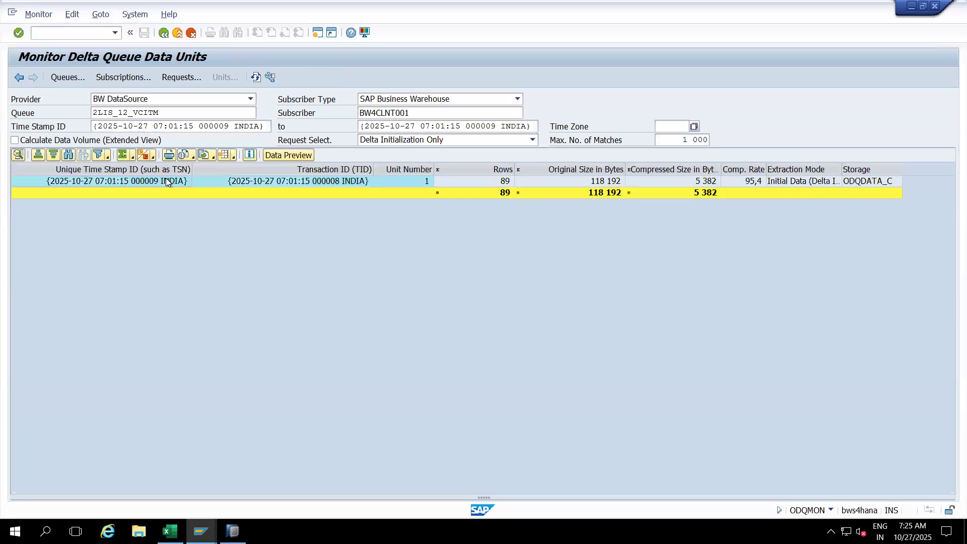
pyautogui.click(485, 182)
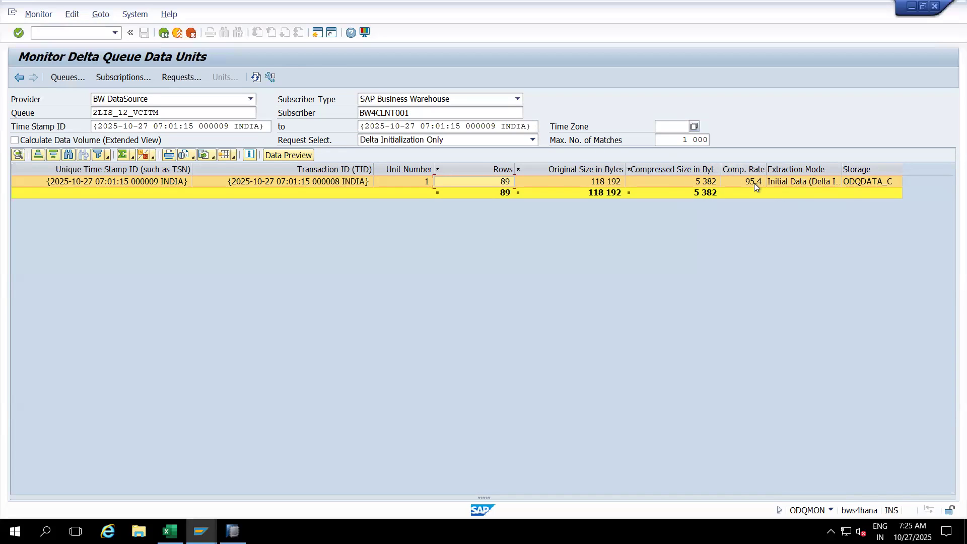
# Widen the Comp. Rate and Extraction Mode columns and inspect the data unit's extraction mode and storage.
pyautogui.rightClick(780, 169)
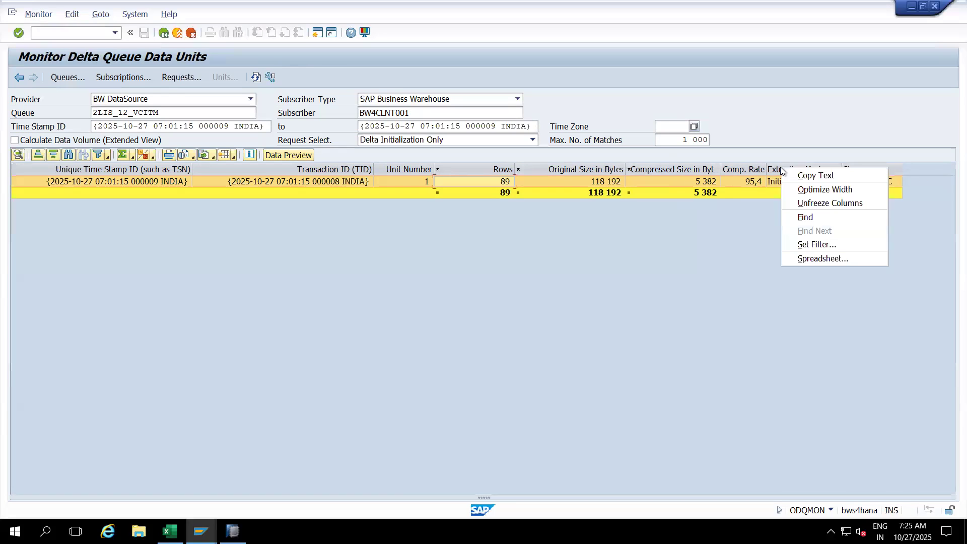
pyautogui.click(754, 272)
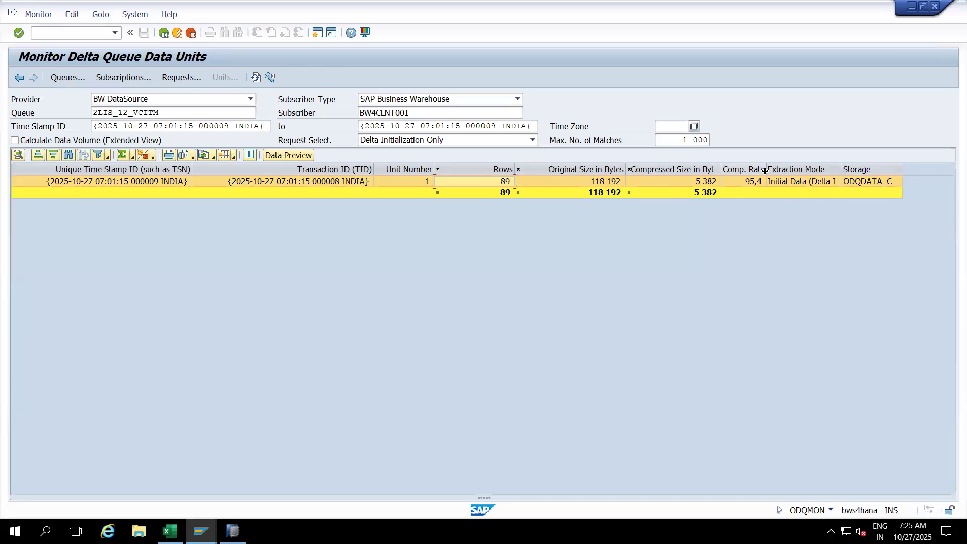
pyautogui.moveTo(764, 171); pyautogui.dragTo(783, 170)
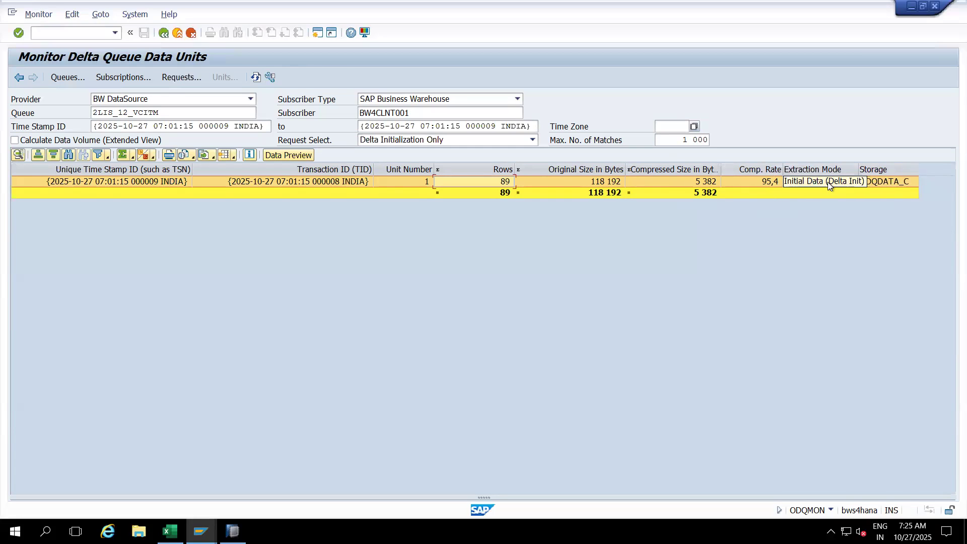
pyautogui.moveTo(858, 169); pyautogui.dragTo(891, 169)
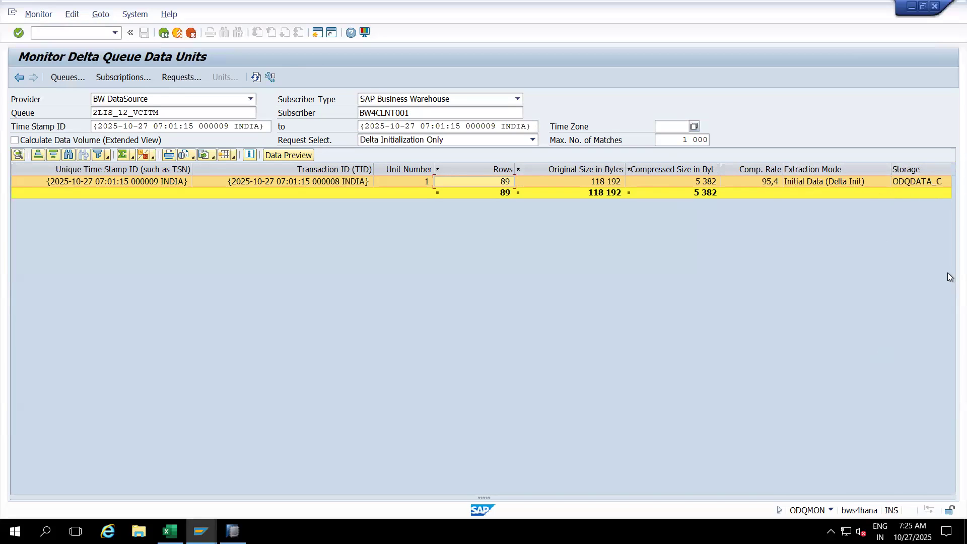
pyautogui.click(916, 182)
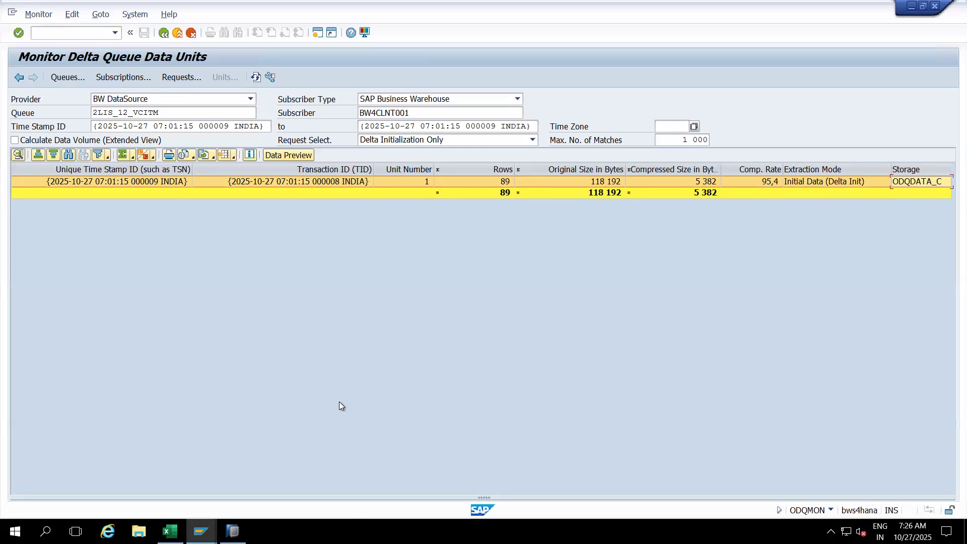
# Switch to the Job Overview session of S4H and start transaction SE11 there with /nse11.
pyautogui.moveTo(201, 531)
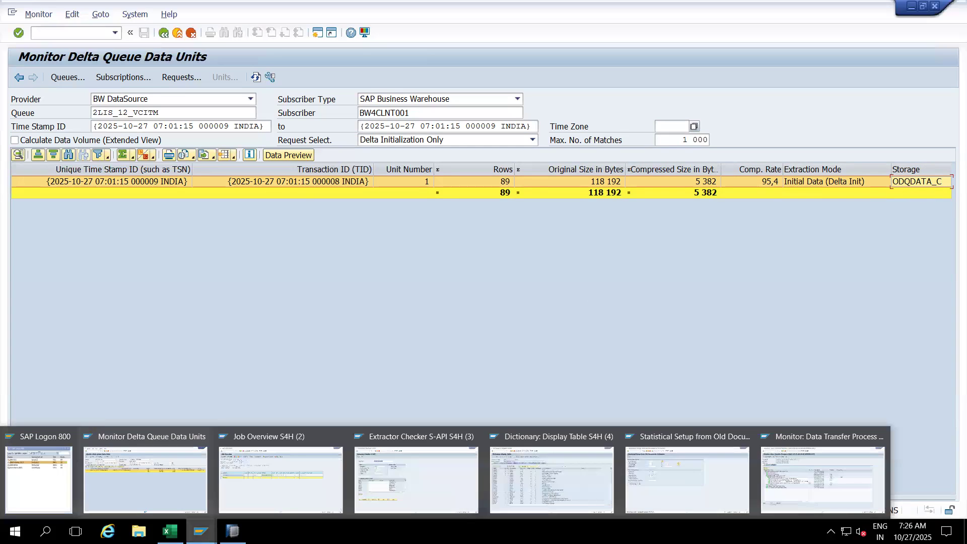
pyautogui.click(223, 457)
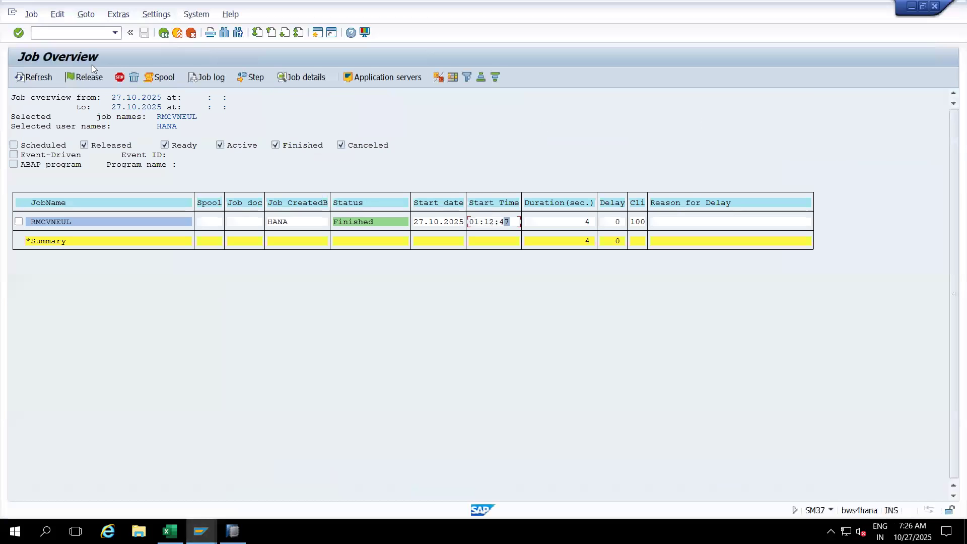
pyautogui.click(79, 34)
pyautogui.write('/nOLI')
pyautogui.press('BackSpace')
pyautogui.press('BackSpace')
pyautogui.press('BackSpace')
pyautogui.press('BackSpace')
pyautogui.write('nVA')
pyautogui.press('BackSpace')
pyautogui.press('BackSpace')
pyautogui.press('BackSpace')
pyautogui.press('BackSpace')
pyautogui.write('/nse11')
pyautogui.press('Return')
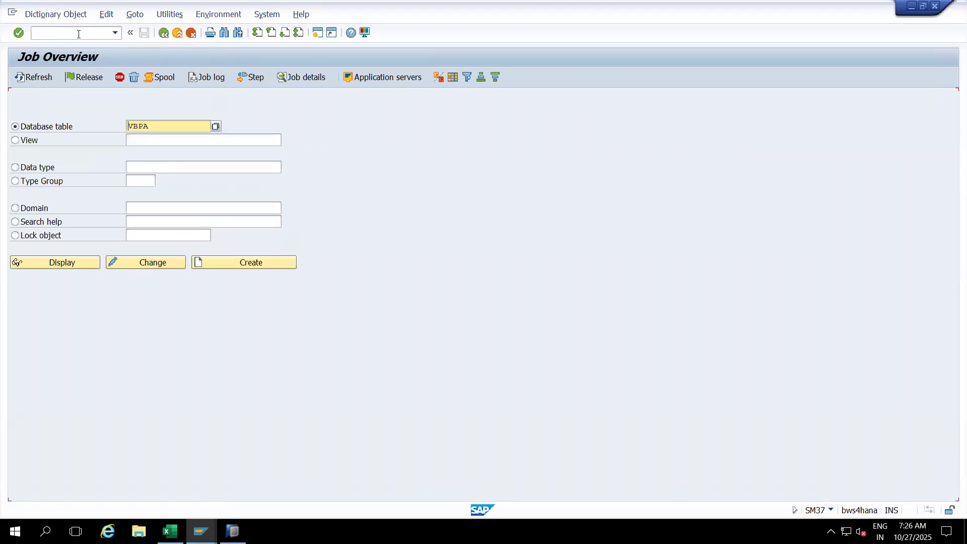
# Display database table LIPS and list its contents without selection restrictions, keeping the maximum of 200 hits.
pyautogui.write('LIPS')
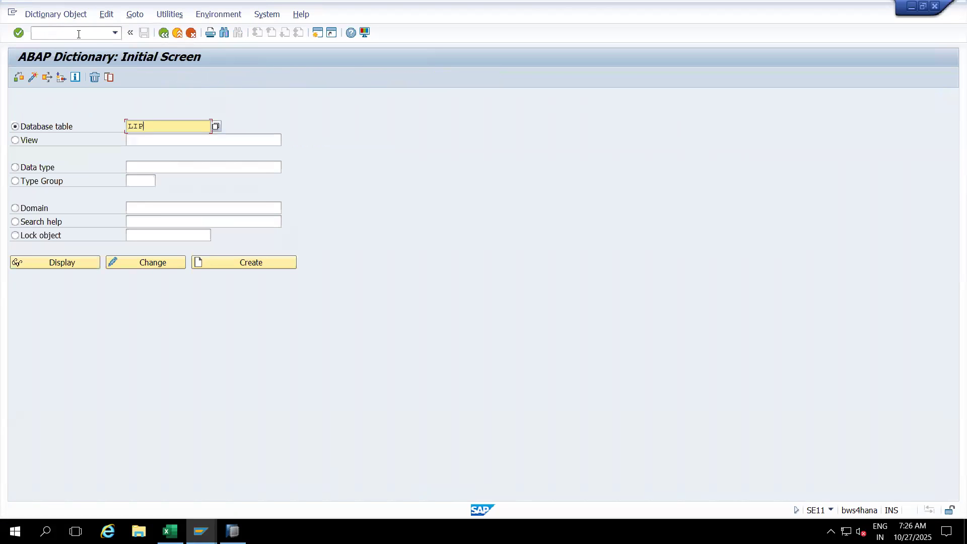
pyautogui.click(65, 264)
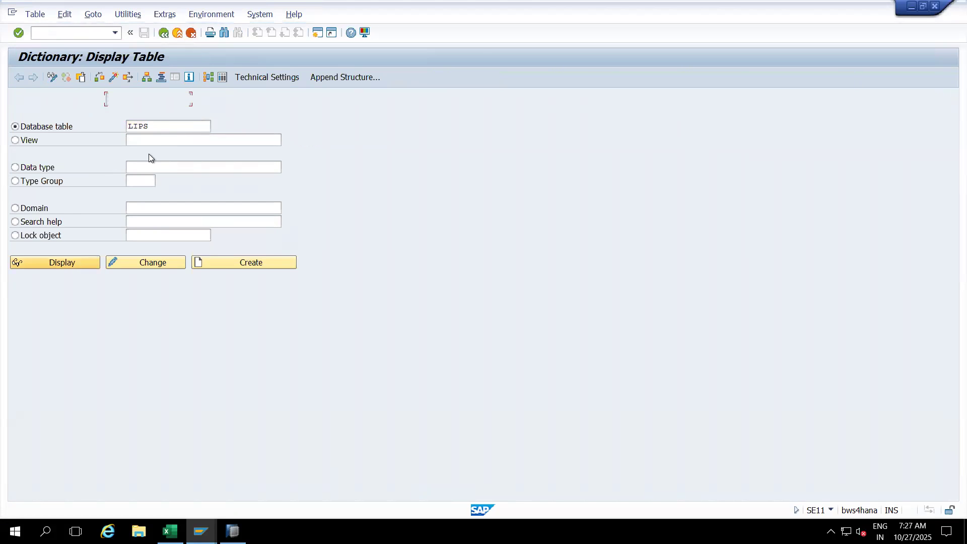
pyautogui.click(219, 77)
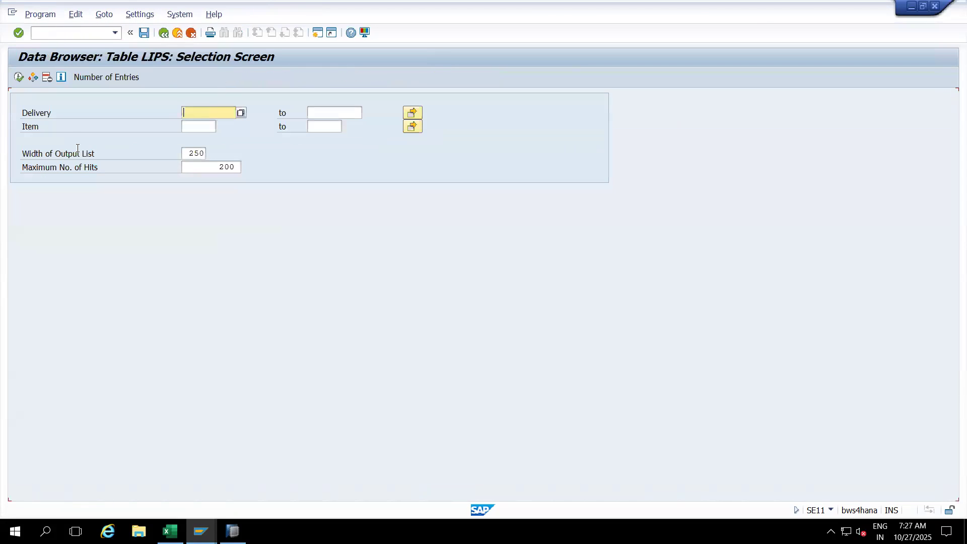
pyautogui.click(19, 78)
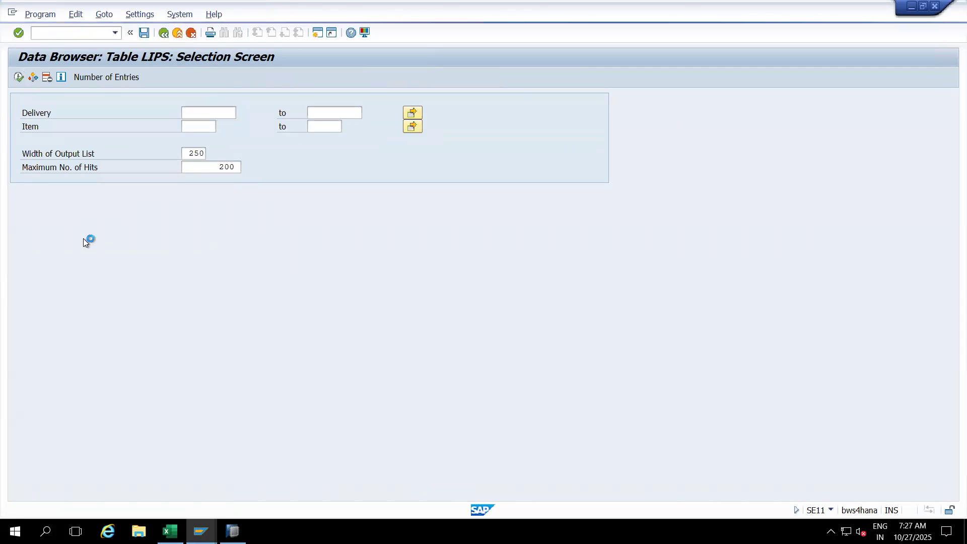
pyautogui.press('F8')
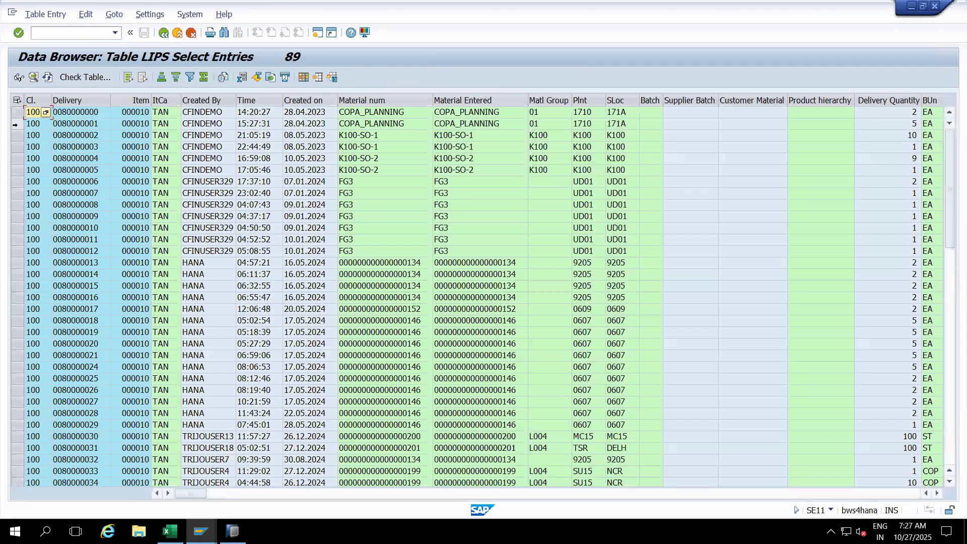
# Open the detail display of the second LIPS entry and highlight its delivery number.
pyautogui.click(15, 124)
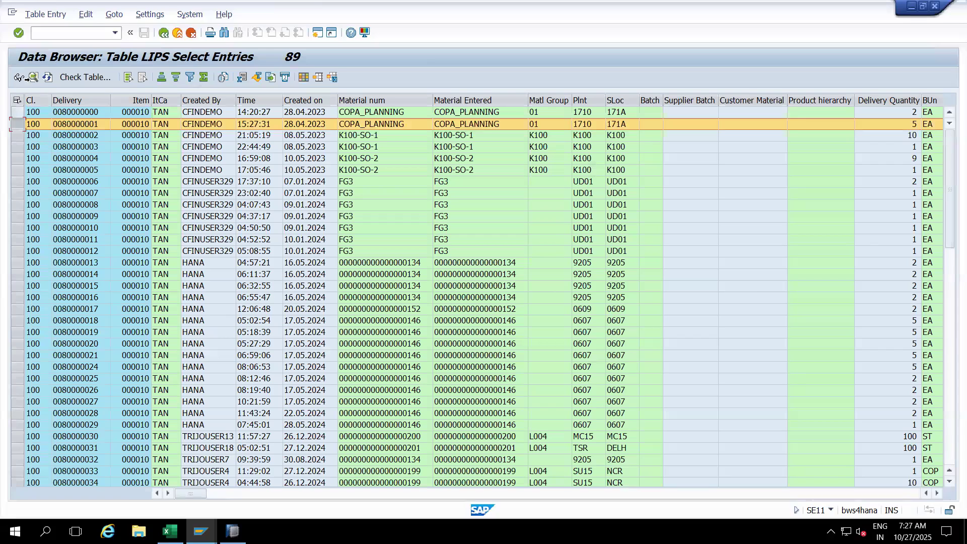
pyautogui.click(19, 78)
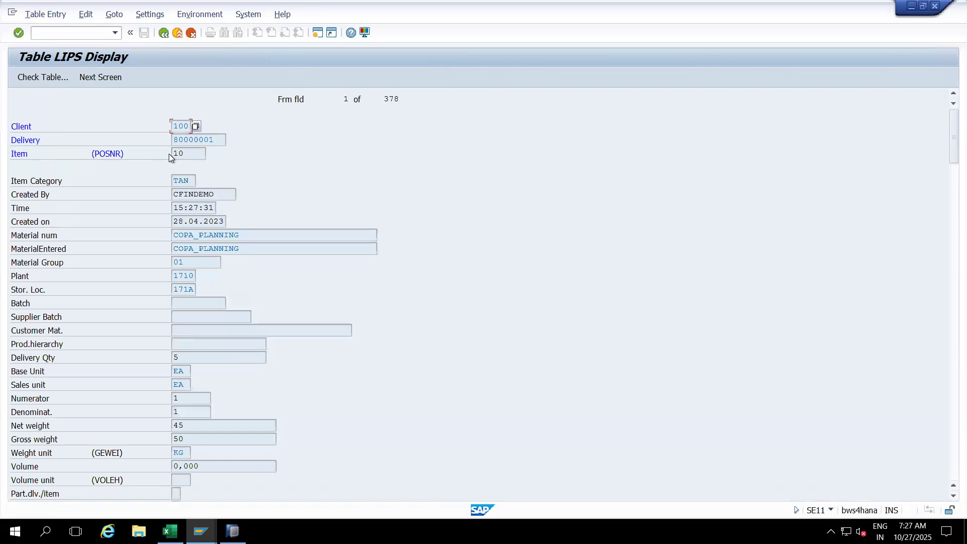
pyautogui.moveTo(218, 139); pyautogui.dragTo(169, 141)
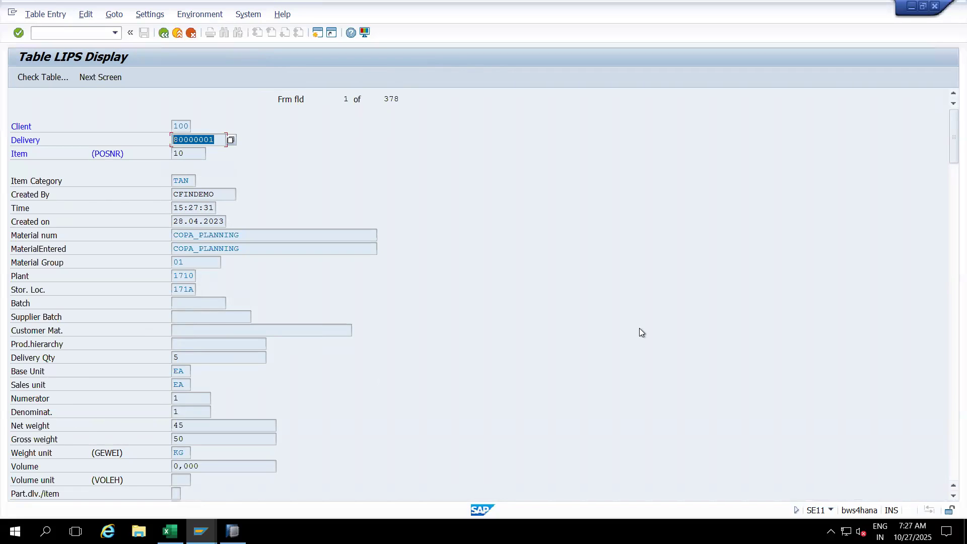
# Look through the remaining fields of the LIPS delivery item record, including its quantities, profit center and net values.
pyautogui.click(950, 349)
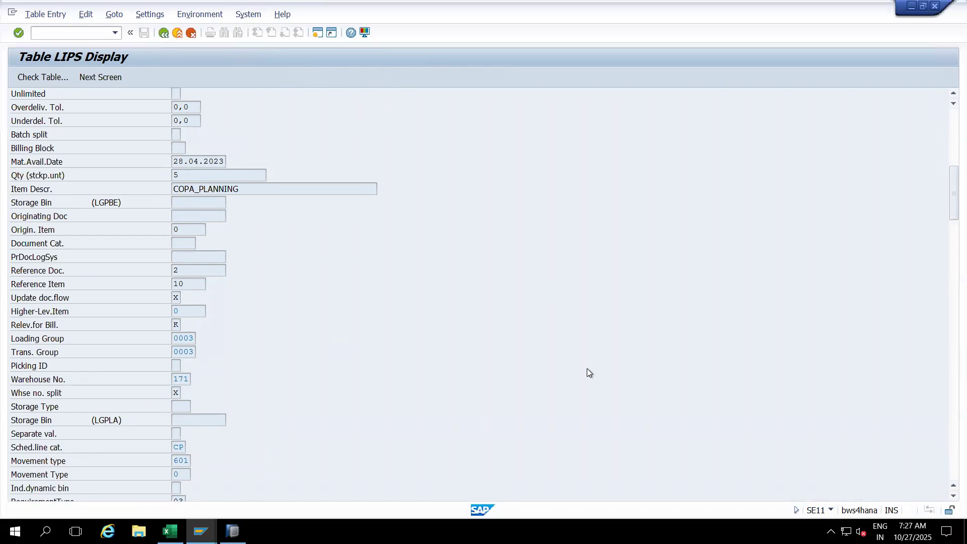
pyautogui.click(950, 372)
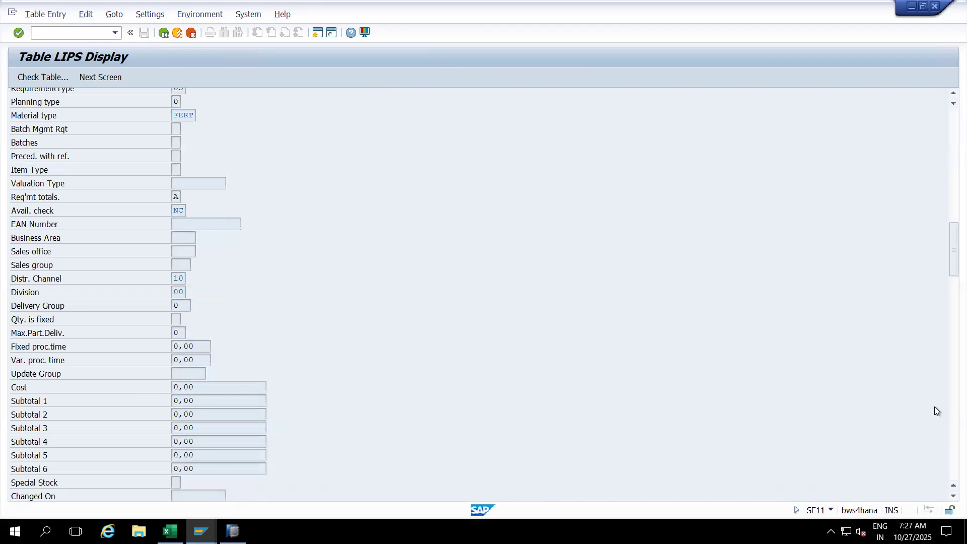
pyautogui.click(949, 426)
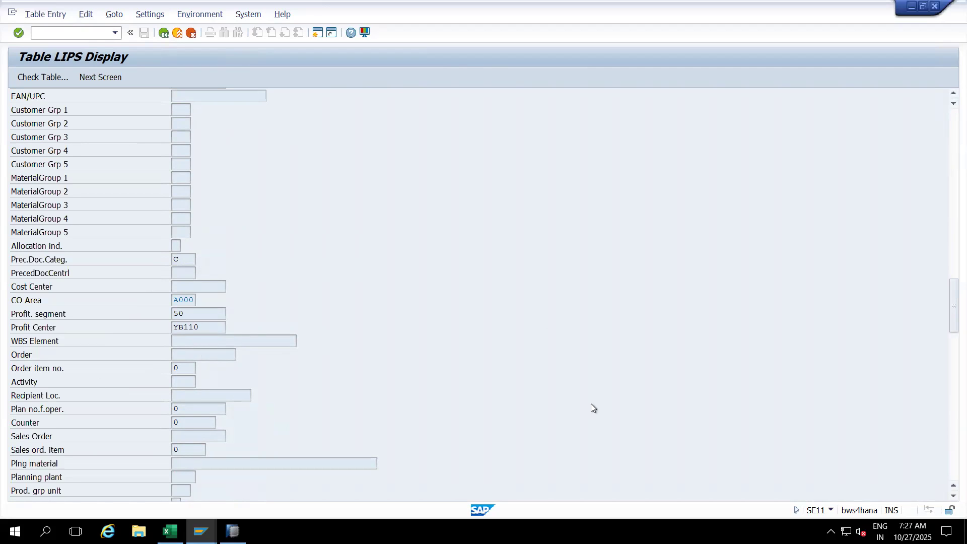
pyautogui.click(949, 404)
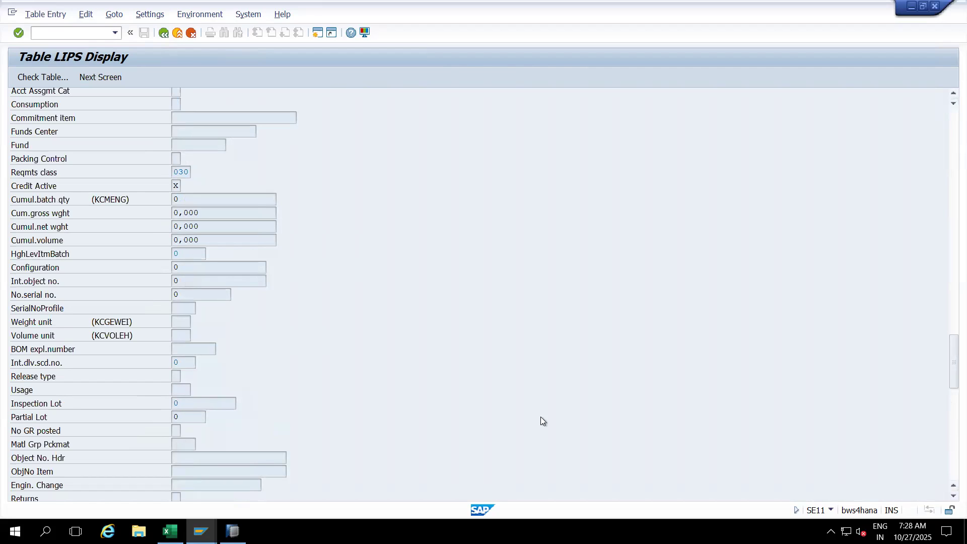
pyautogui.click(948, 427)
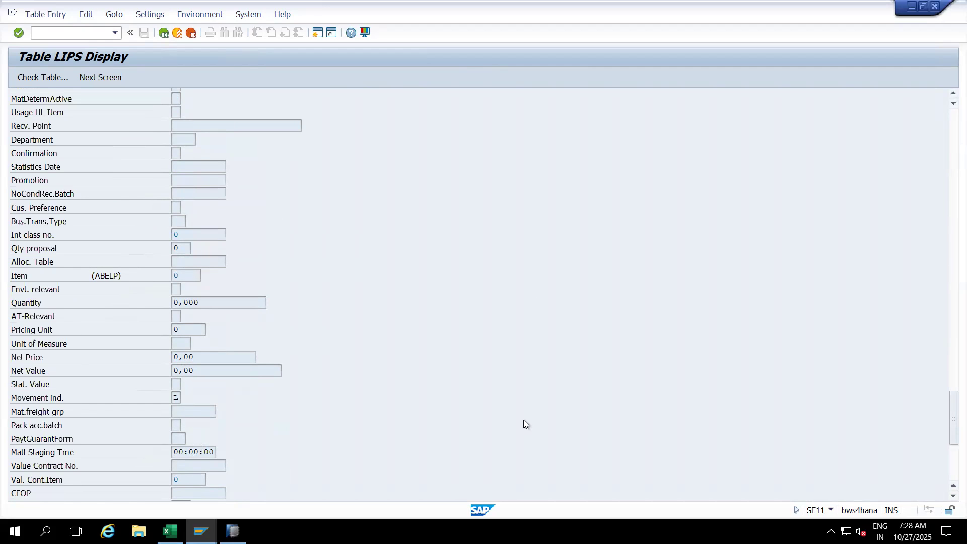
pyautogui.click(947, 466)
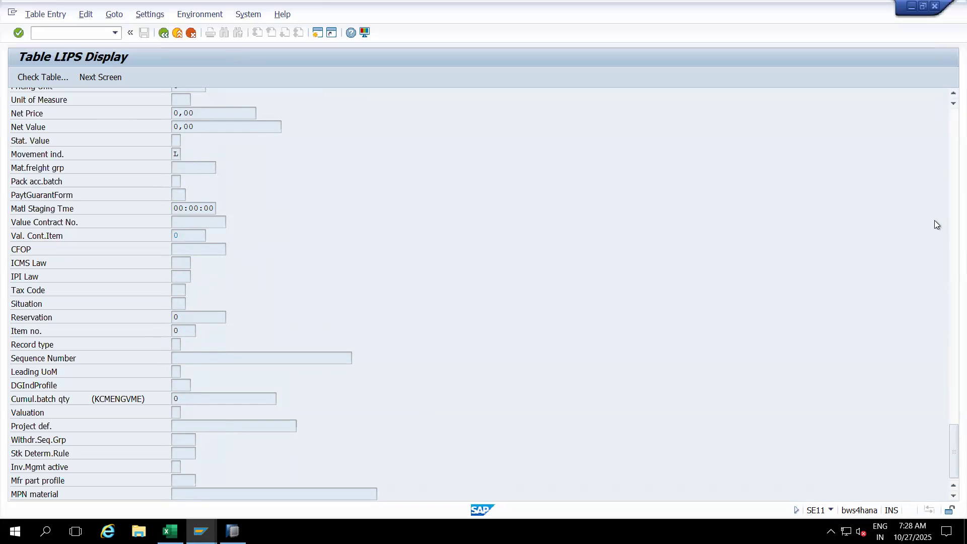
pyautogui.scroll(10, 949, 222)
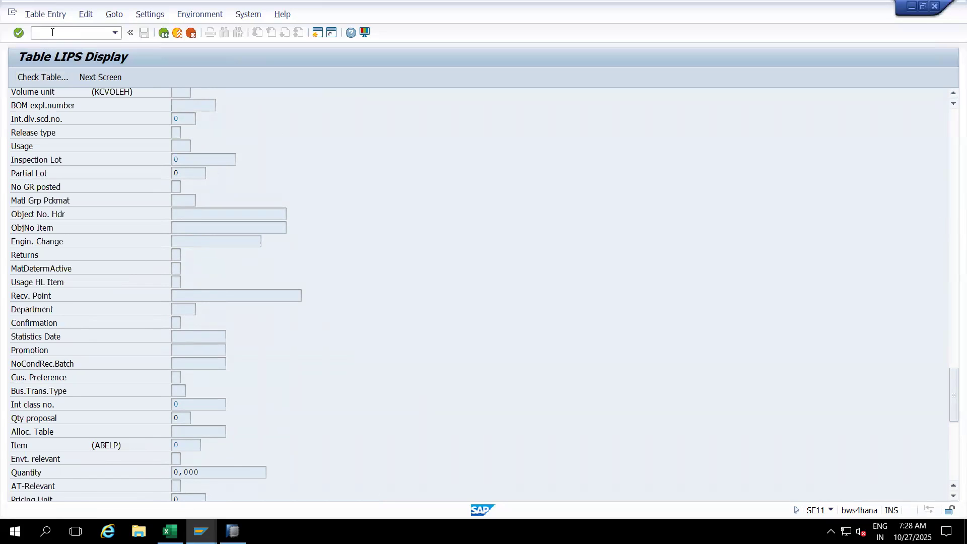
# Switch on debugging with /h and enter the ABAP Debugger from the LIPS record display.
pyautogui.write('/h')
pyautogui.press('Return')
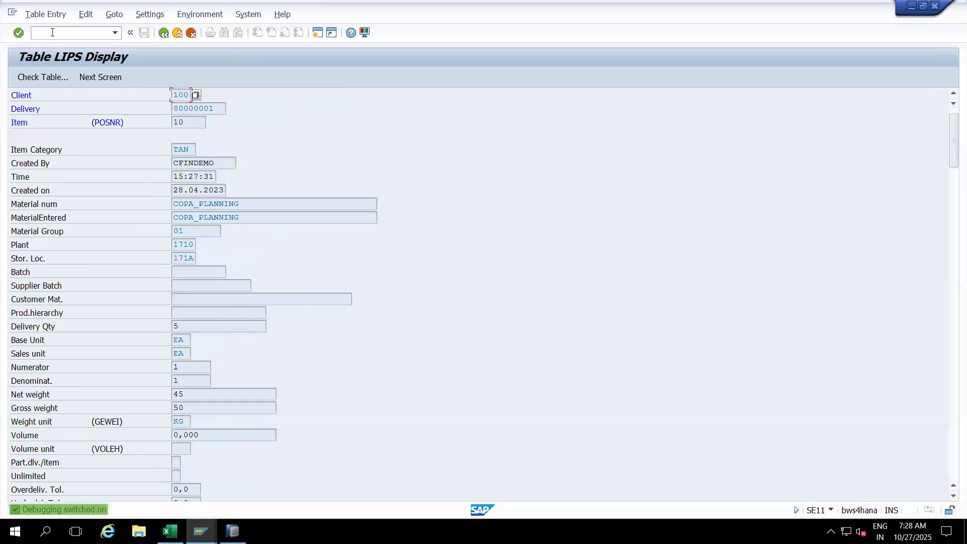
pyautogui.press('Return')
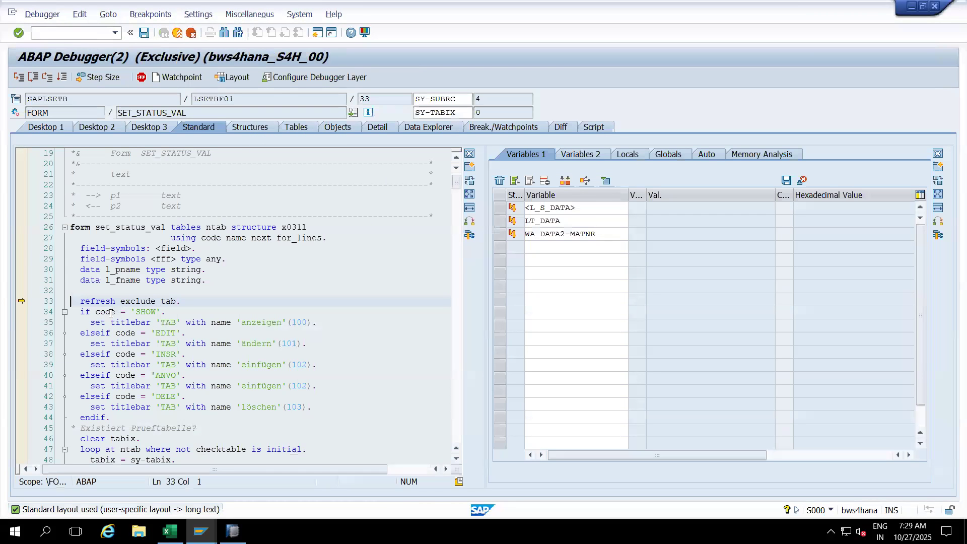
# Change the value of variable CODE to EDIT in the debugger and continue execution to open the record for change.
pyautogui.click(112, 315)
pyautogui.doubleClick(112, 314)
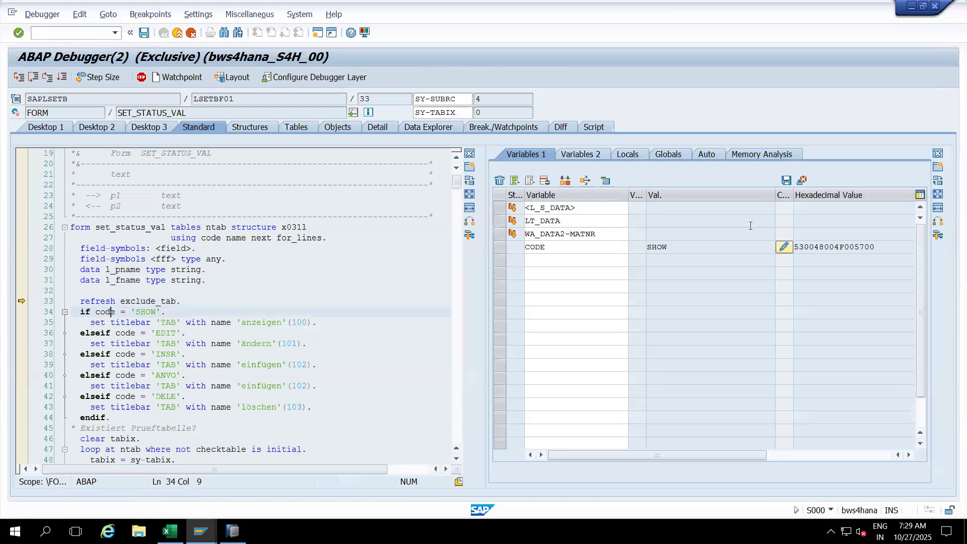
pyautogui.click(784, 248)
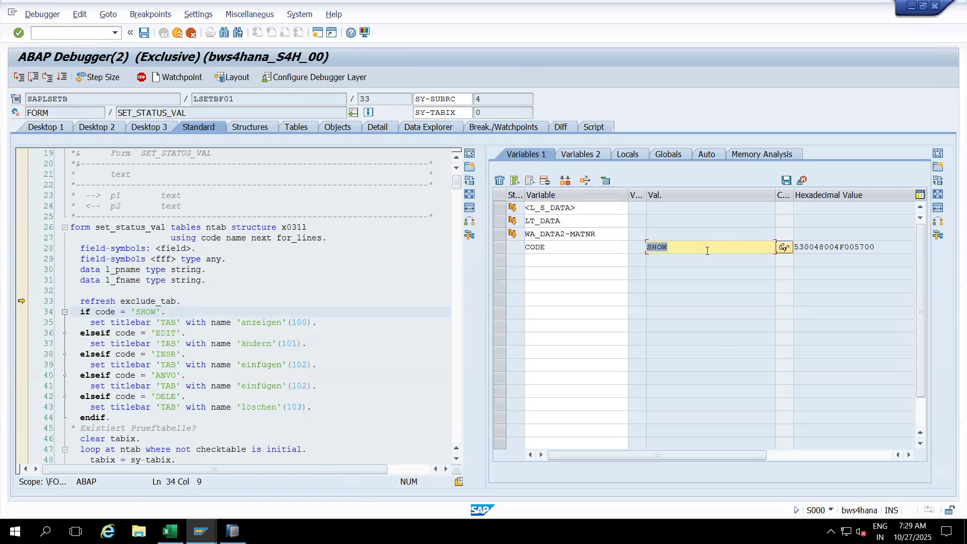
pyautogui.write('EDIT')
pyautogui.press('Return')
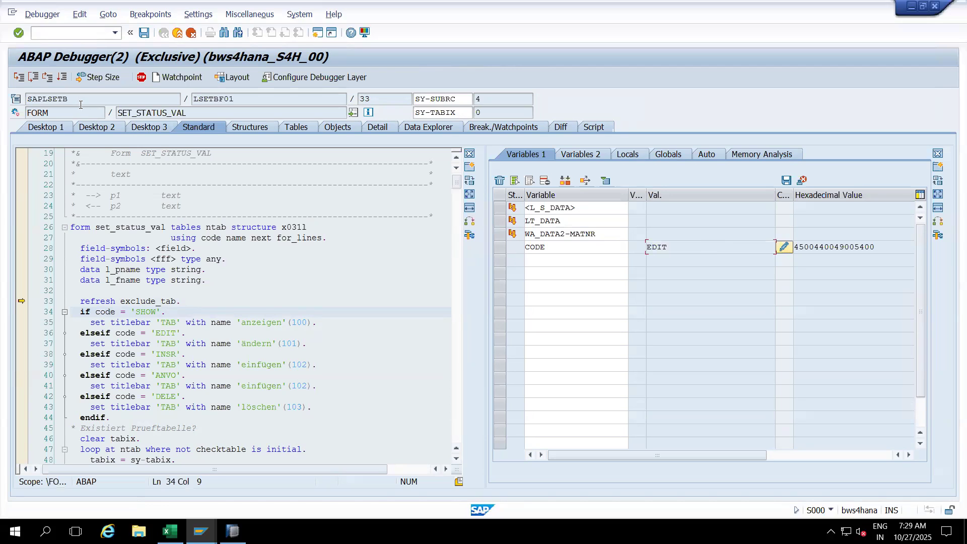
pyautogui.click(64, 80)
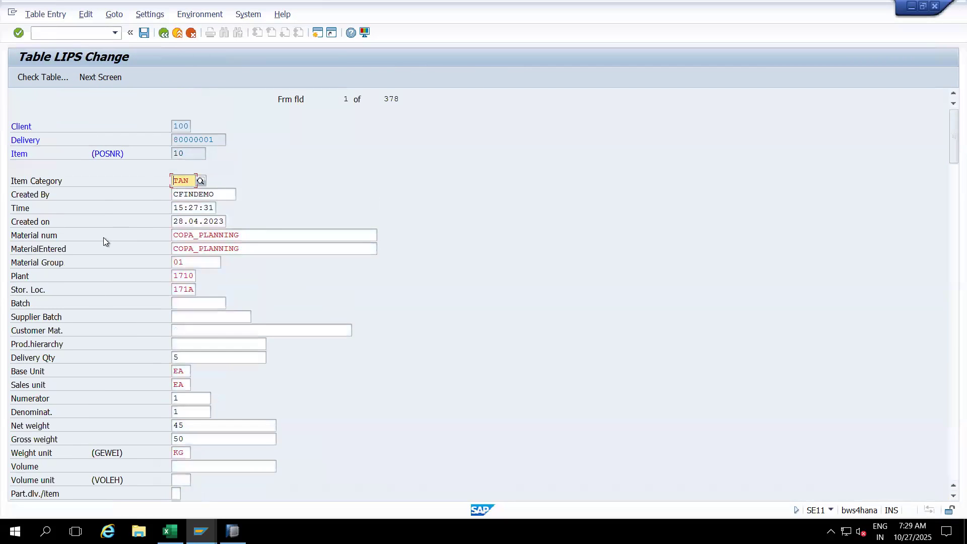
# Set the Delivery Qty of the LIPS record to 10 and try to save it.
pyautogui.click(193, 359)
pyautogui.press('BackSpace')
pyautogui.write('10')
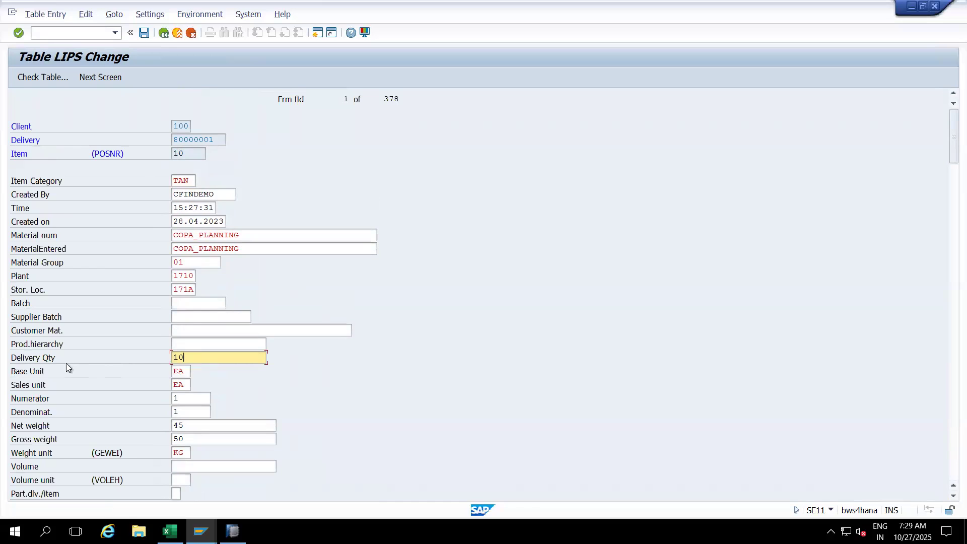
pyautogui.click(143, 33)
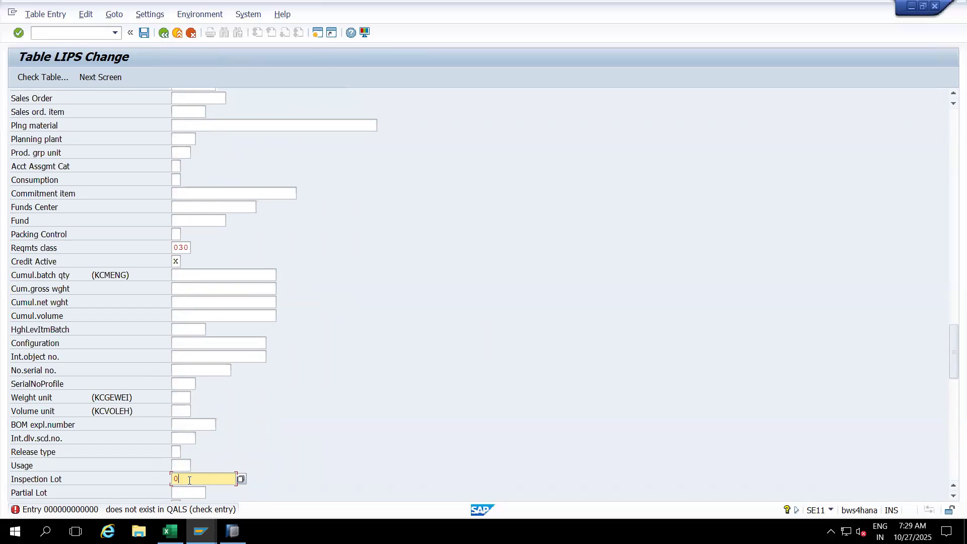
# Try to save the LIPS record with the Inspection Lot set to 10.
pyautogui.press('BackSpace')
pyautogui.write('10')
pyautogui.click(143, 33)
pyautogui.click(47, 39)
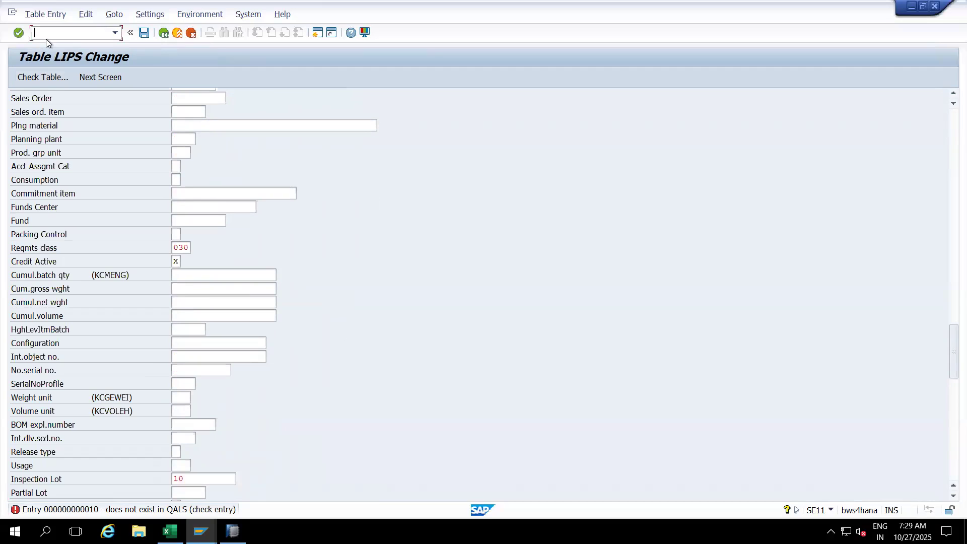
# Clear the Inspection Lot, save the LIPS record and check its Delivery Qty.
pyautogui.click(197, 481)
pyautogui.press('BackSpace')
pyautogui.press('BackSpace')
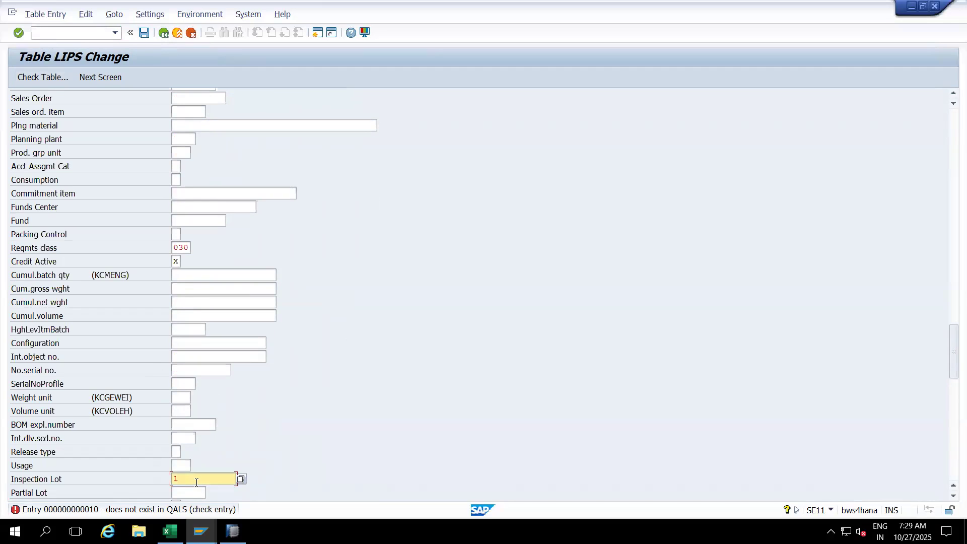
pyautogui.click(144, 32)
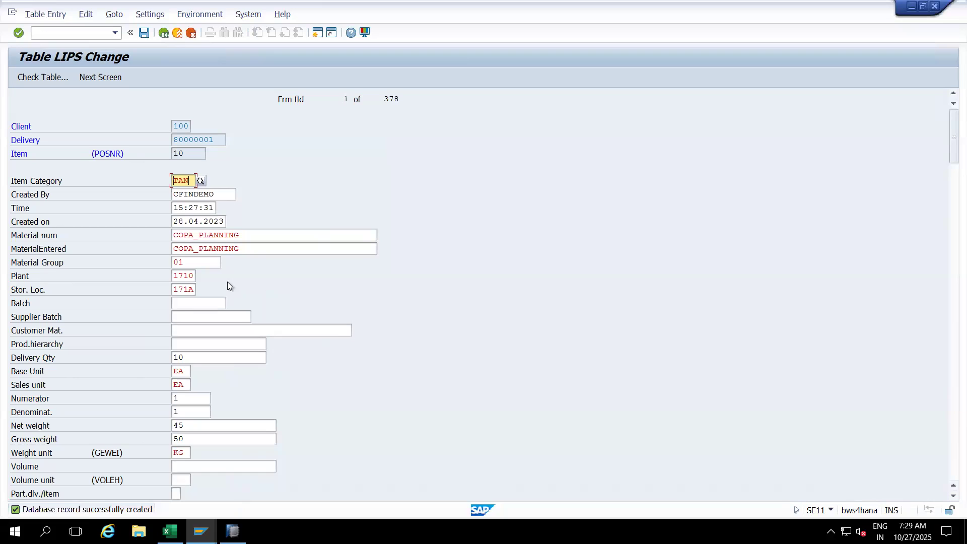
pyautogui.click(191, 357)
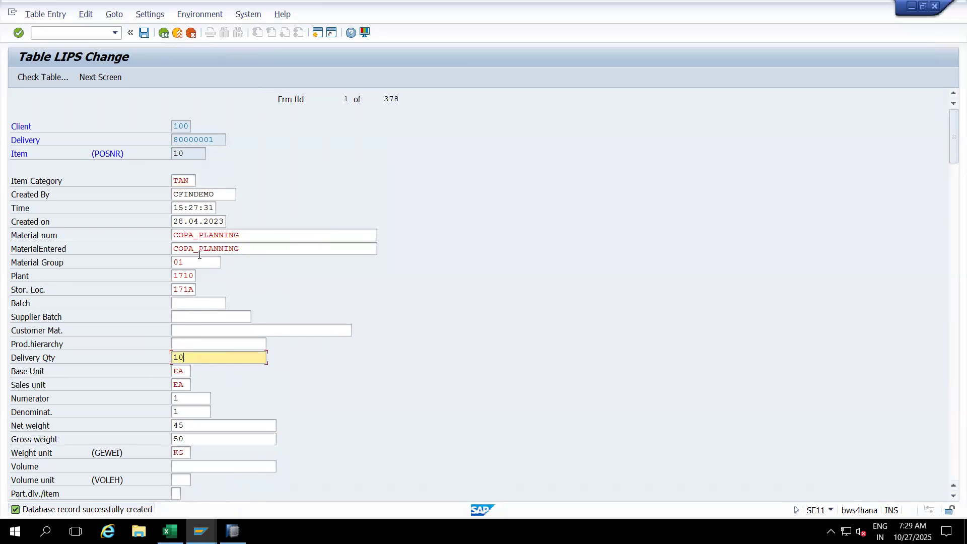
# Check the Delivery and Item key fields of the changed LIPS record and return to the table entries list.
pyautogui.moveTo(219, 138); pyautogui.dragTo(159, 137)
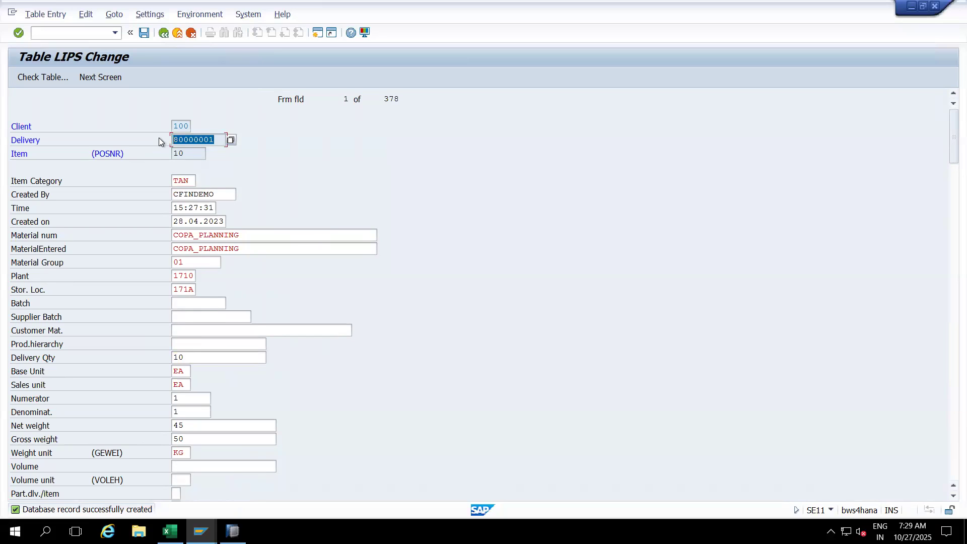
pyautogui.click(177, 140)
pyautogui.click(197, 152)
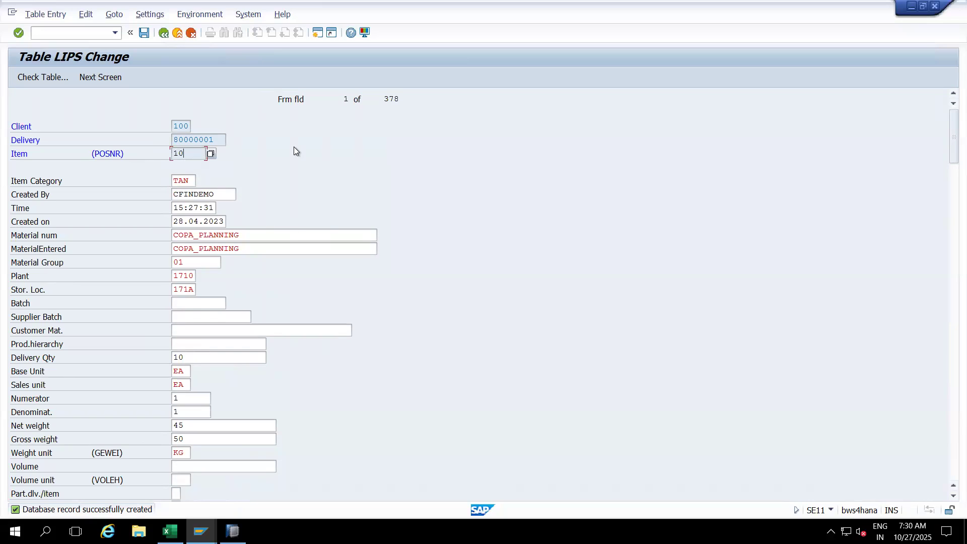
pyautogui.click(177, 32)
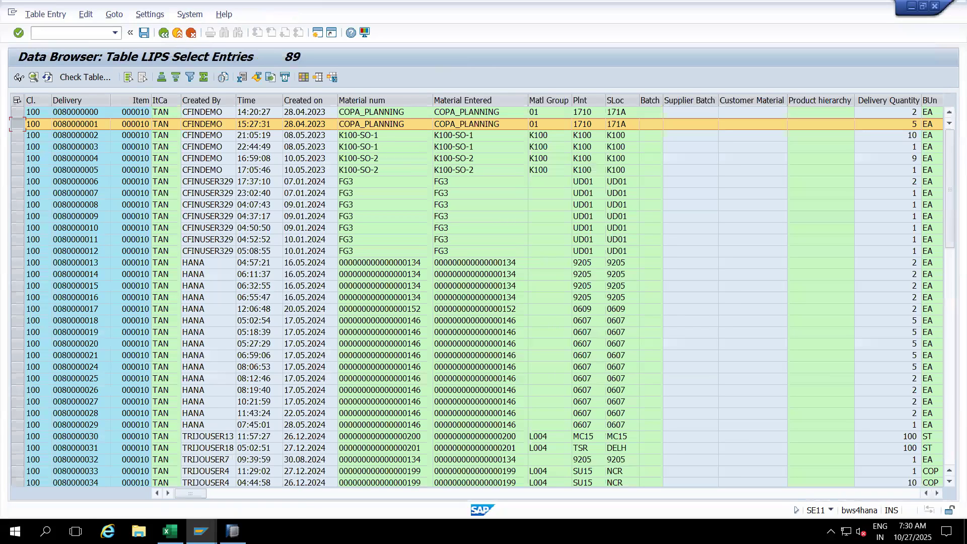
# Switch to the BW data transfer process from 2LIS_12_VCITM to ZSADSO78, execute it again and display its request monitor.
pyautogui.moveTo(232, 531)
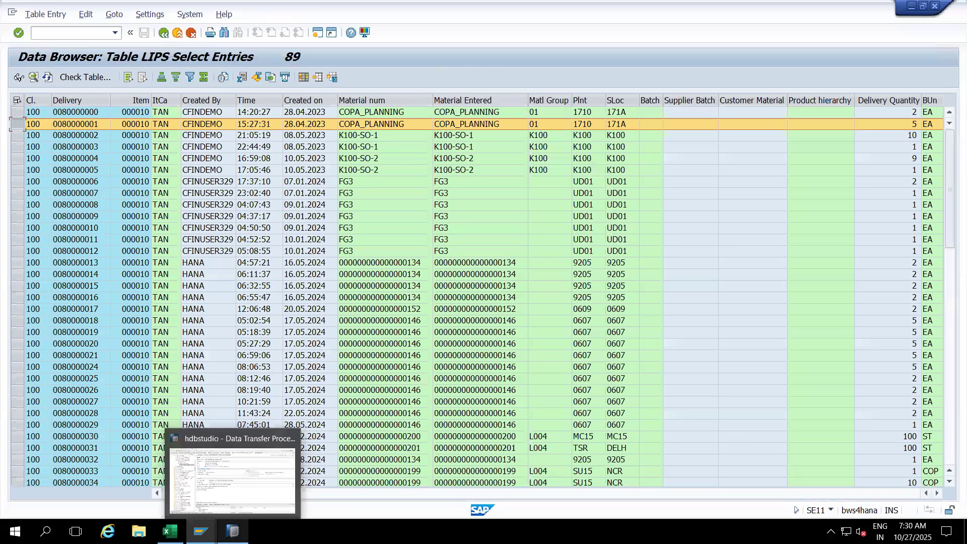
pyautogui.moveTo(201, 532)
pyautogui.moveTo(174, 500)
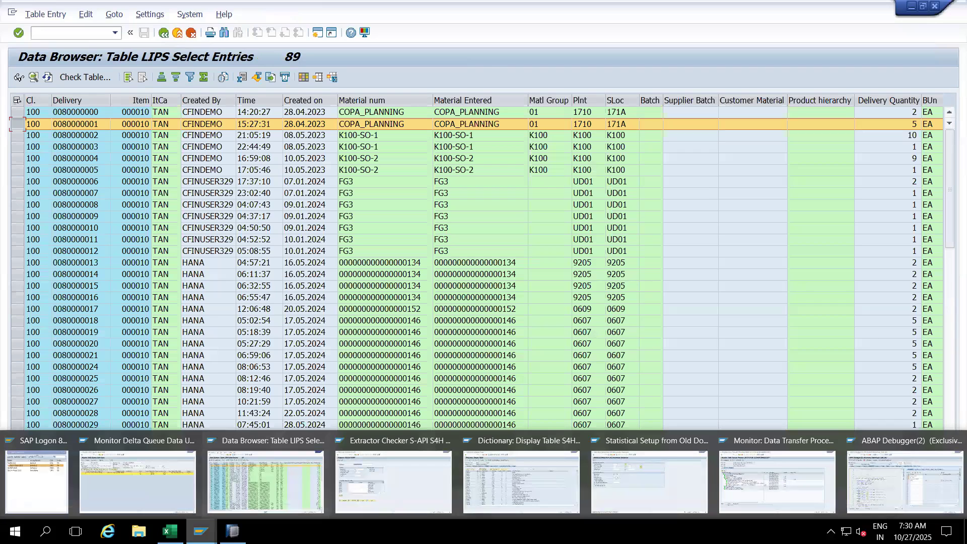
pyautogui.moveTo(383, 489)
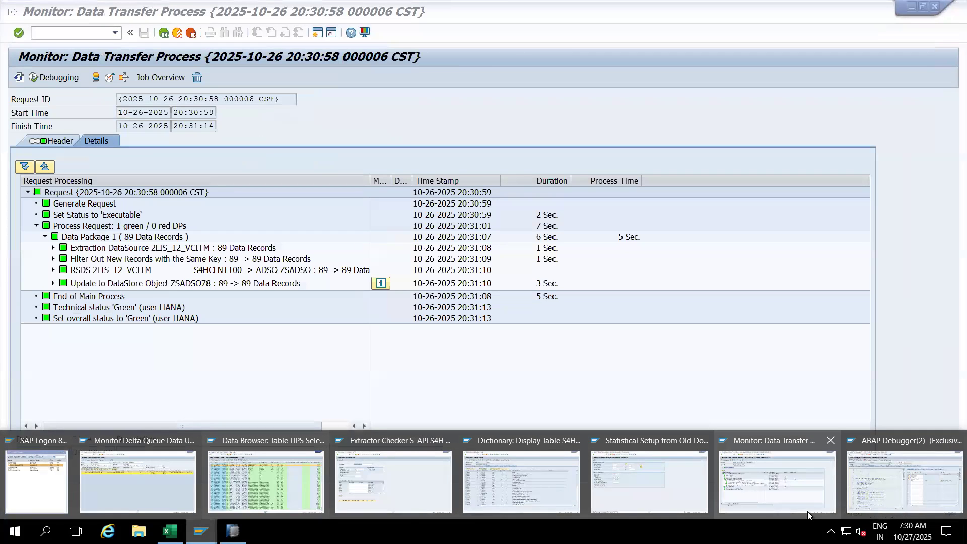
pyautogui.click(808, 512)
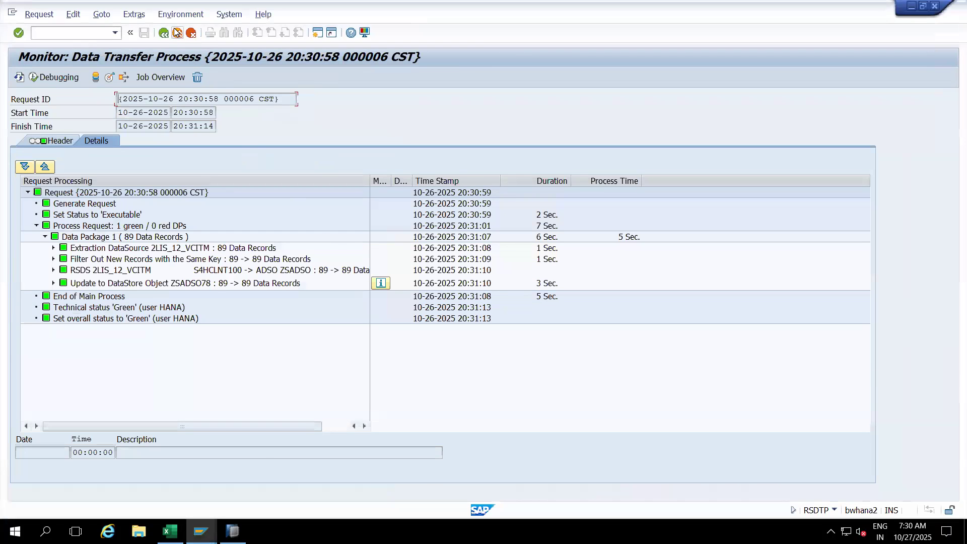
pyautogui.click(176, 32)
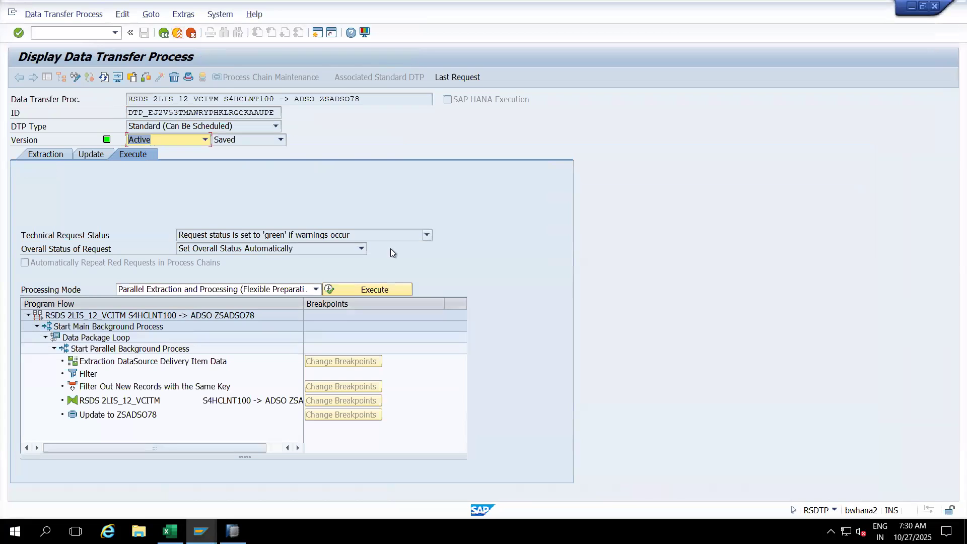
pyautogui.click(352, 290)
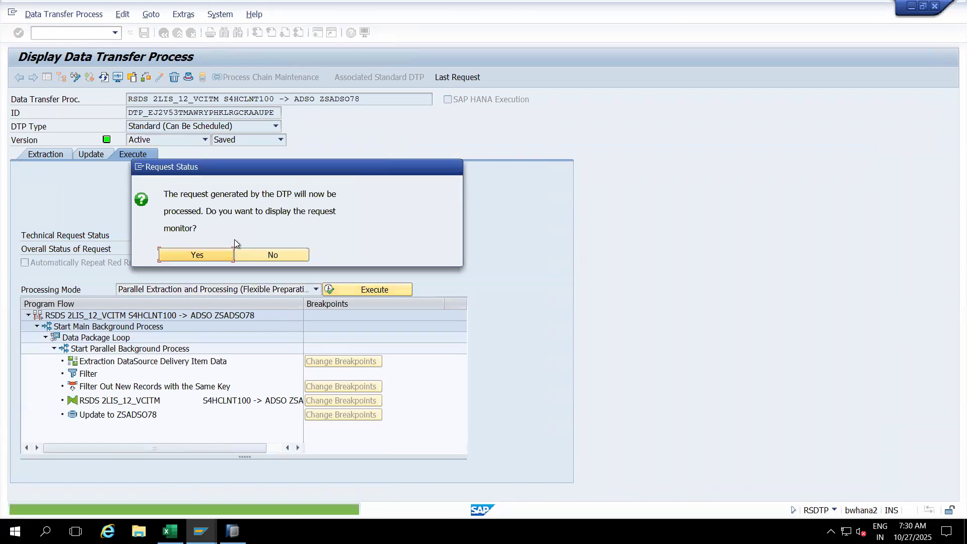
pyautogui.click(209, 254)
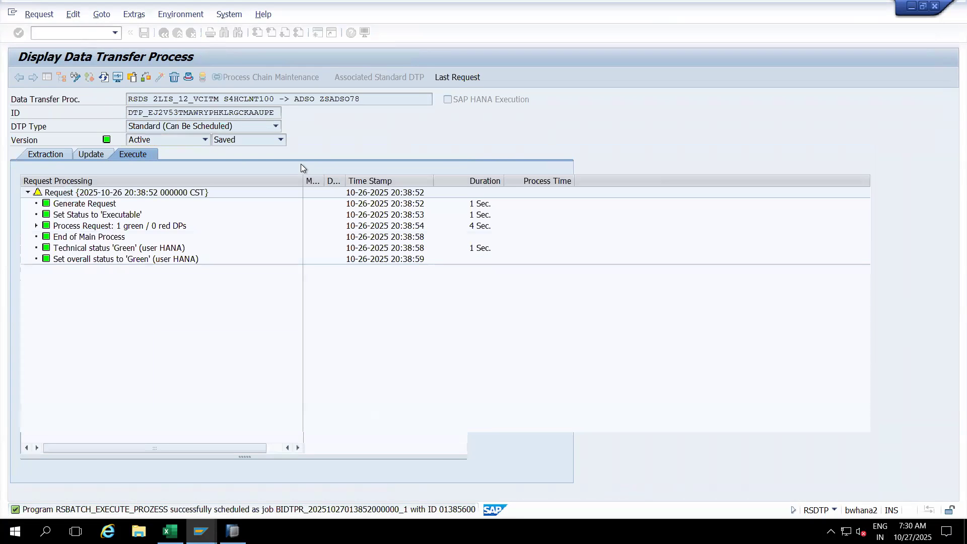
# Expand the Process Request node, refresh the monitor and check the record count of Data Package 1.
pyautogui.click(36, 225)
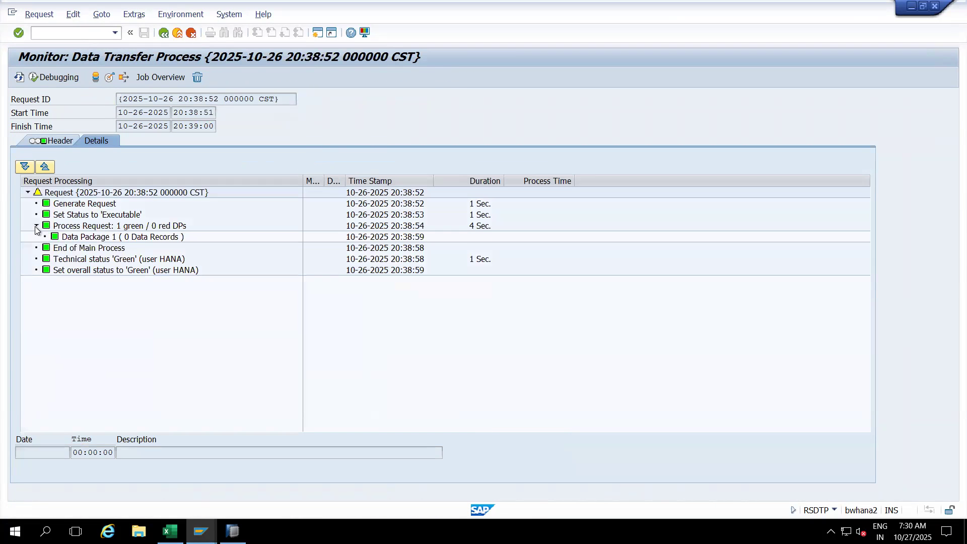
pyautogui.click(143, 240)
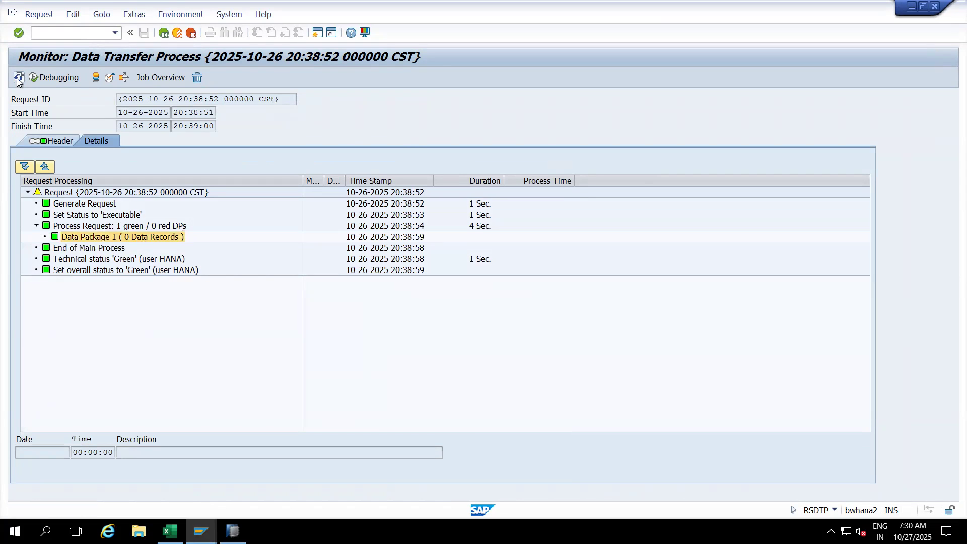
pyautogui.click(19, 78)
pyautogui.click(141, 238)
pyautogui.click(232, 531)
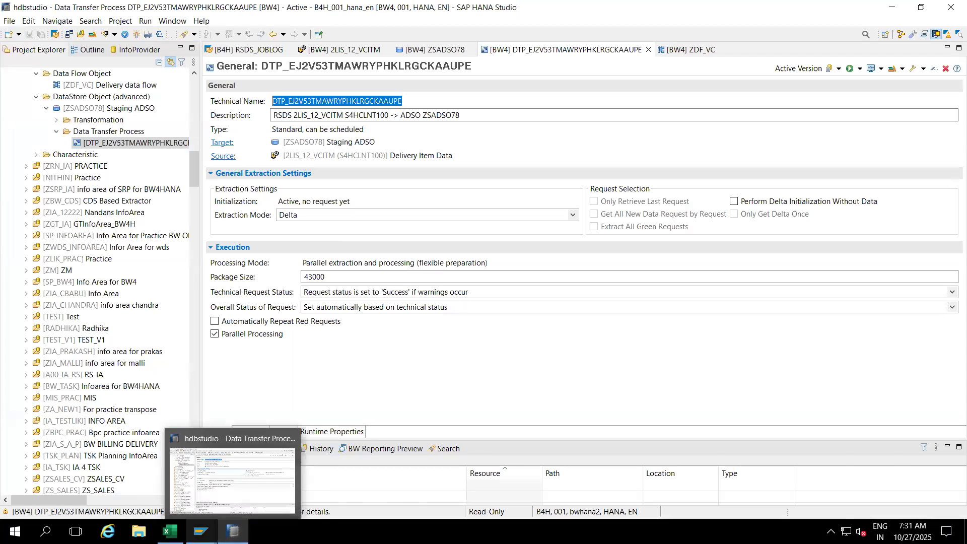
pyautogui.click(200, 531)
pyautogui.click(159, 485)
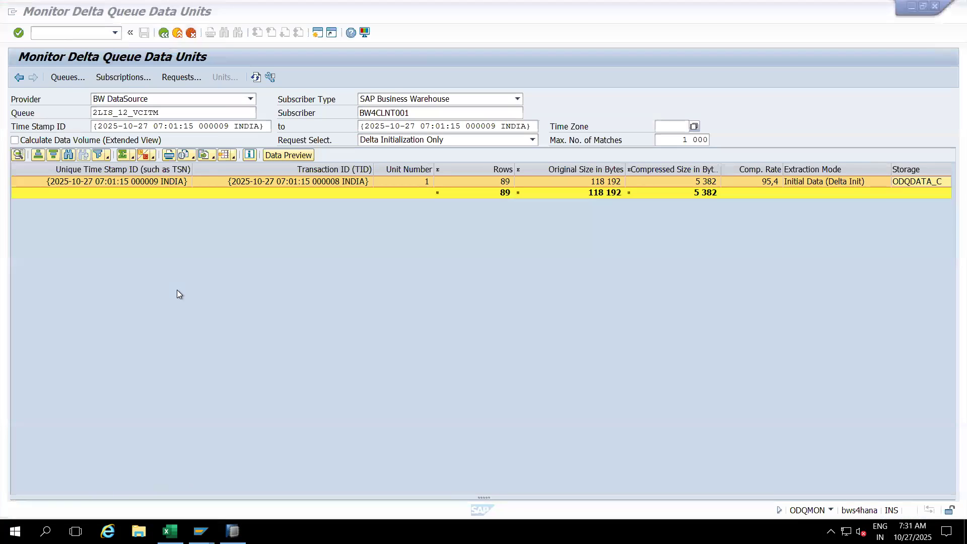
pyautogui.click(164, 33)
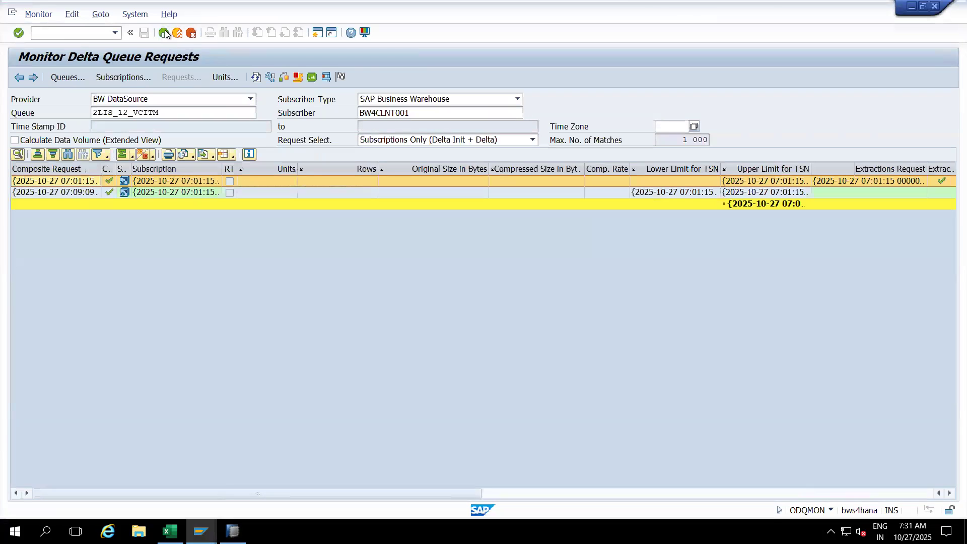
pyautogui.click(164, 33)
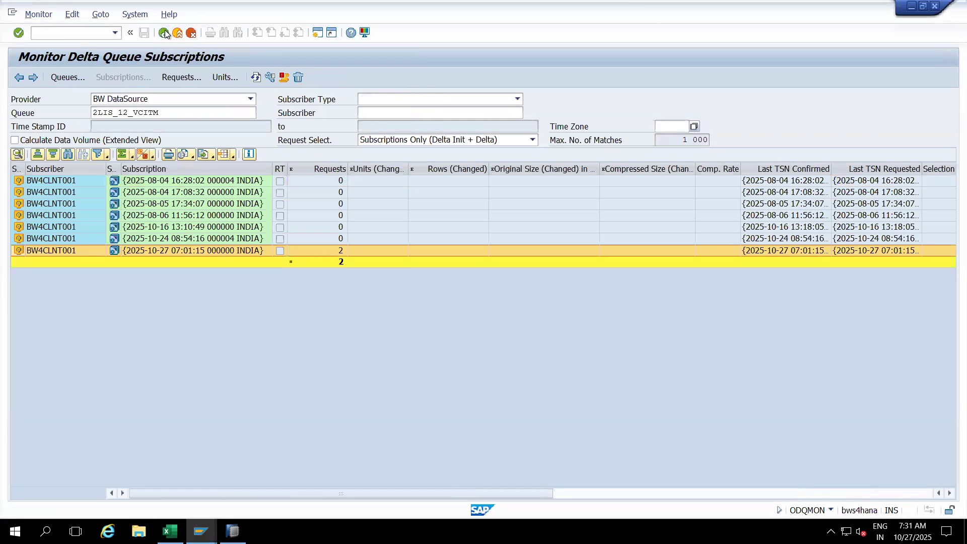
pyautogui.doubleClick(313, 252)
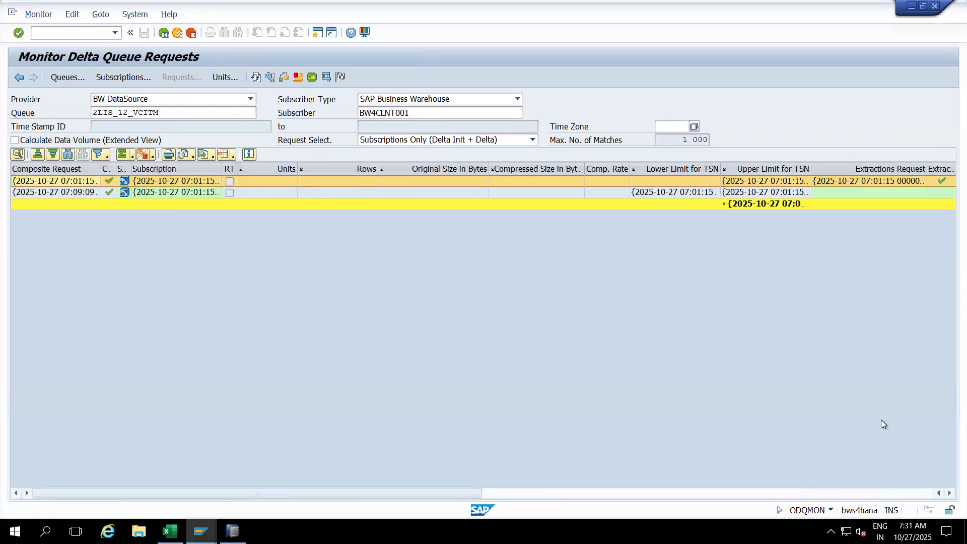
# Examine the Data Changes (Delta) request's storage and extraction mode, and inspect its data units.
pyautogui.click(914, 494)
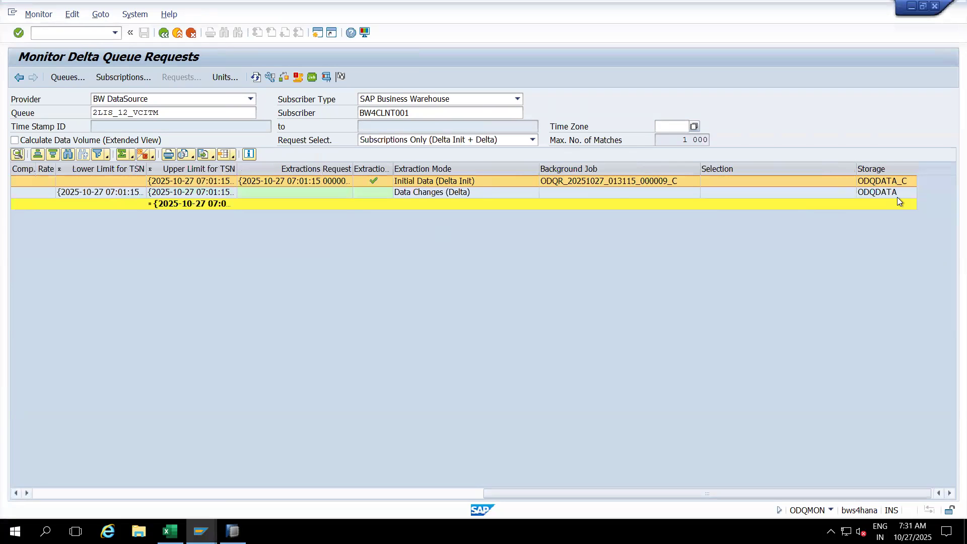
pyautogui.click(869, 192)
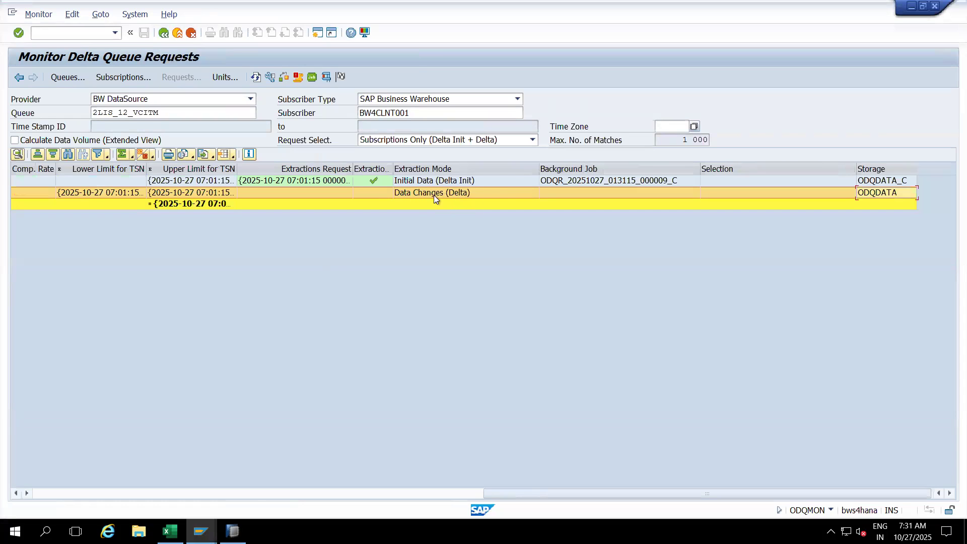
pyautogui.click(196, 495)
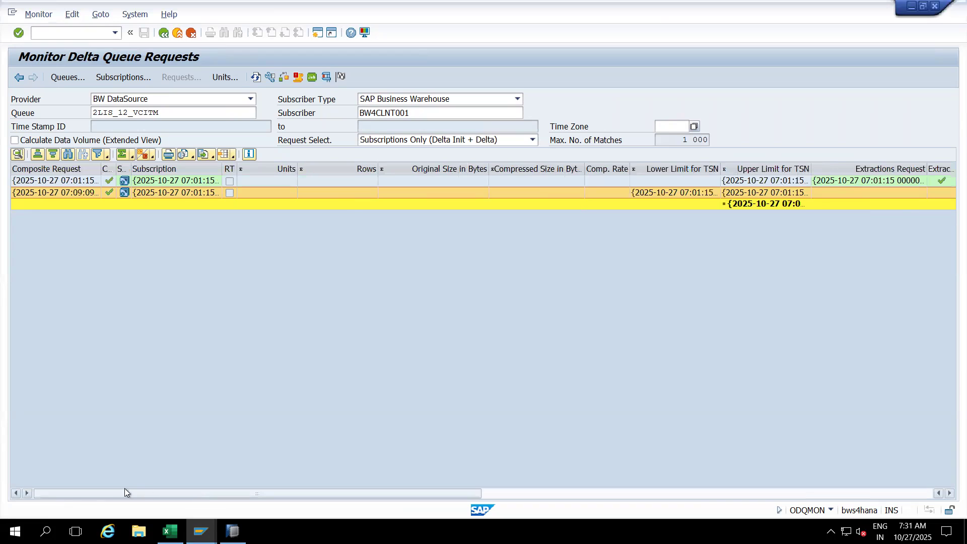
pyautogui.doubleClick(195, 192)
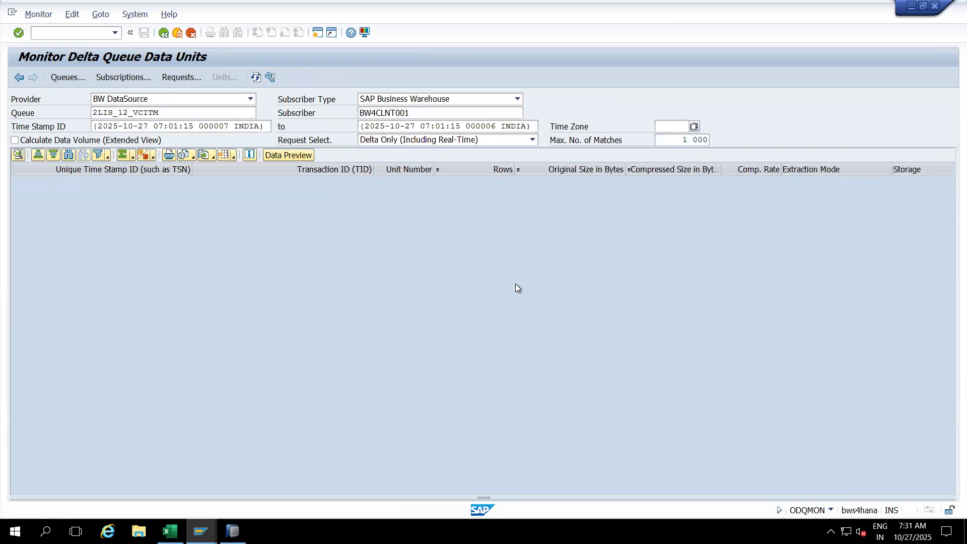
pyautogui.click(163, 33)
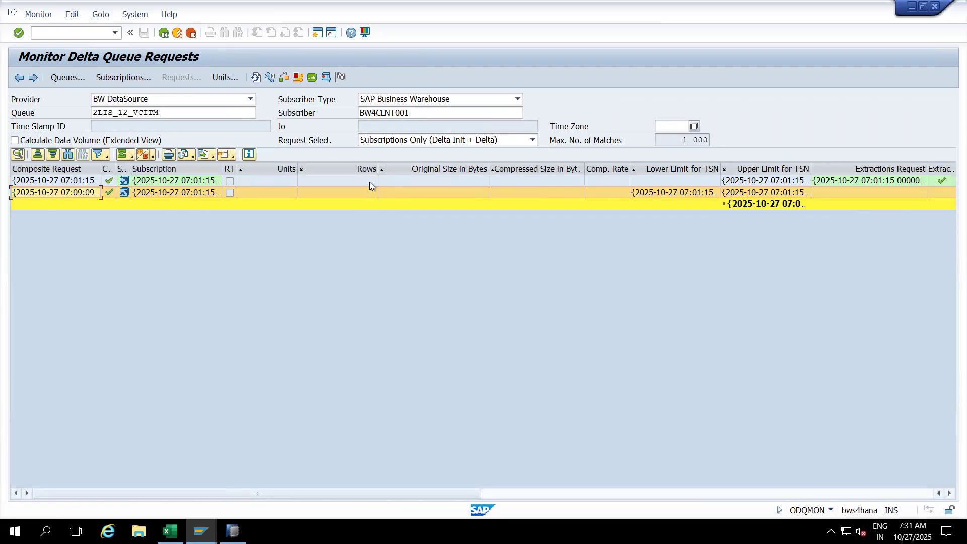
pyautogui.click(917, 491)
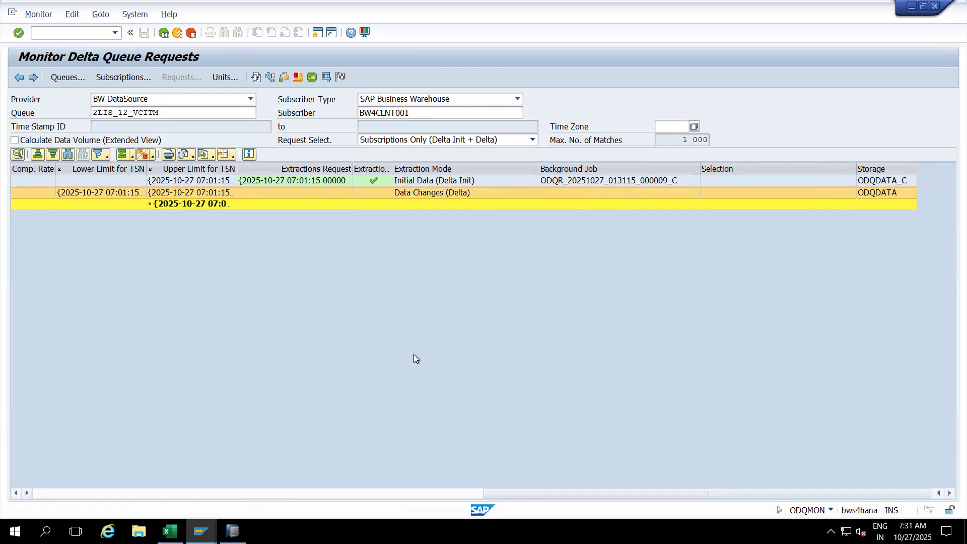
# Open the BW data transfer process in change mode, check its Extraction Mode and Delta Status, and leave it without changes.
pyautogui.moveTo(201, 532)
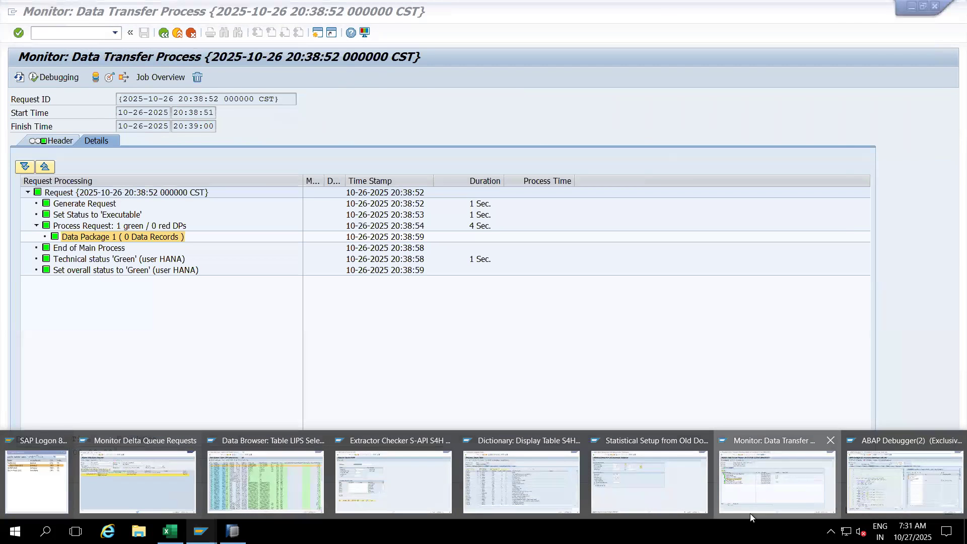
pyautogui.click(751, 512)
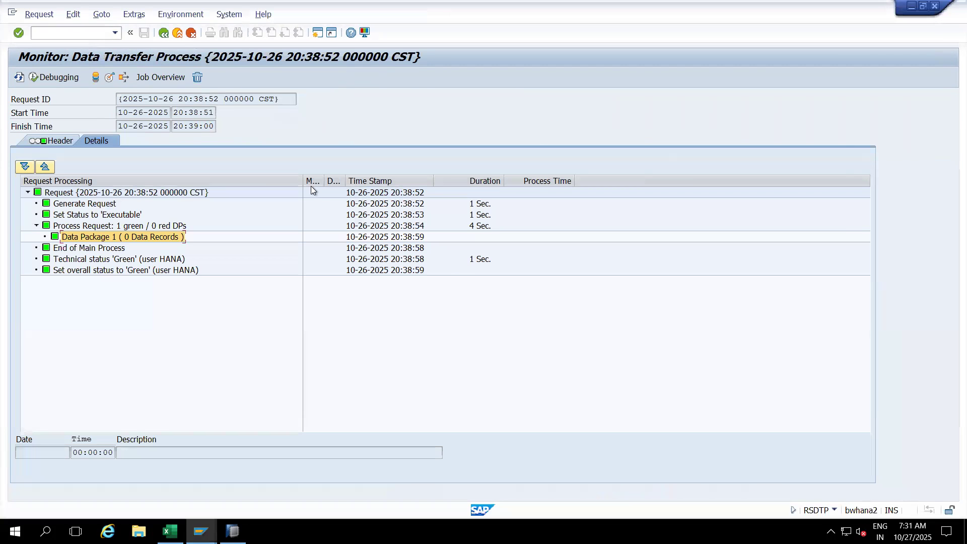
pyautogui.click(177, 33)
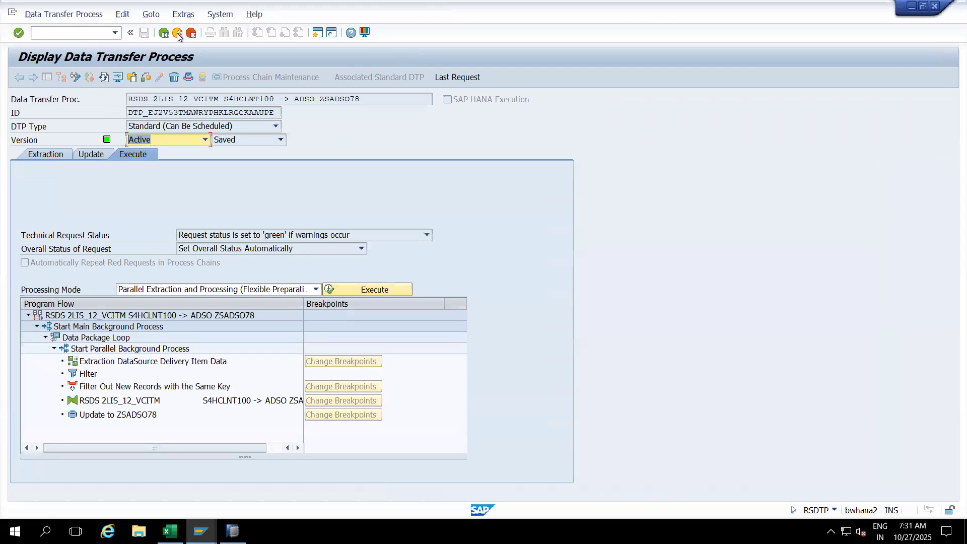
pyautogui.click(53, 153)
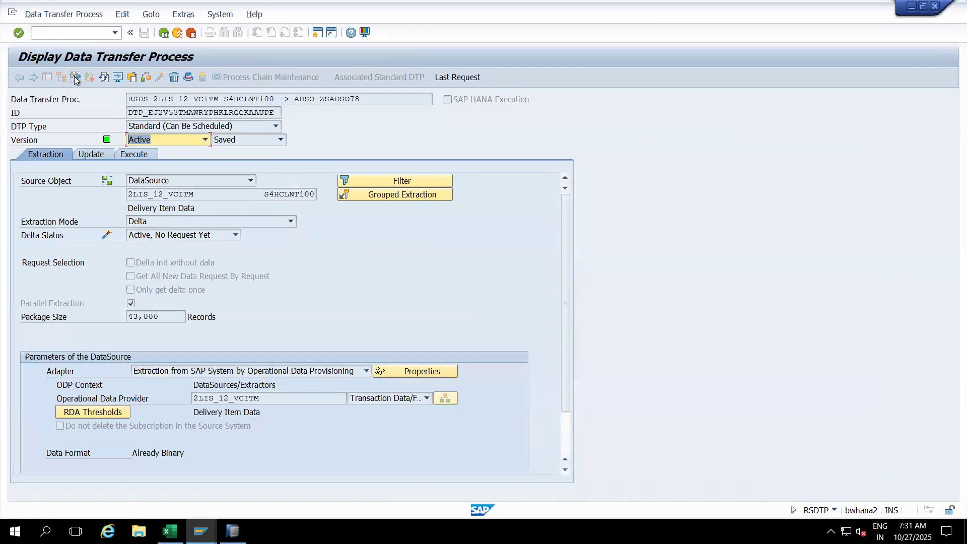
pyautogui.click(75, 78)
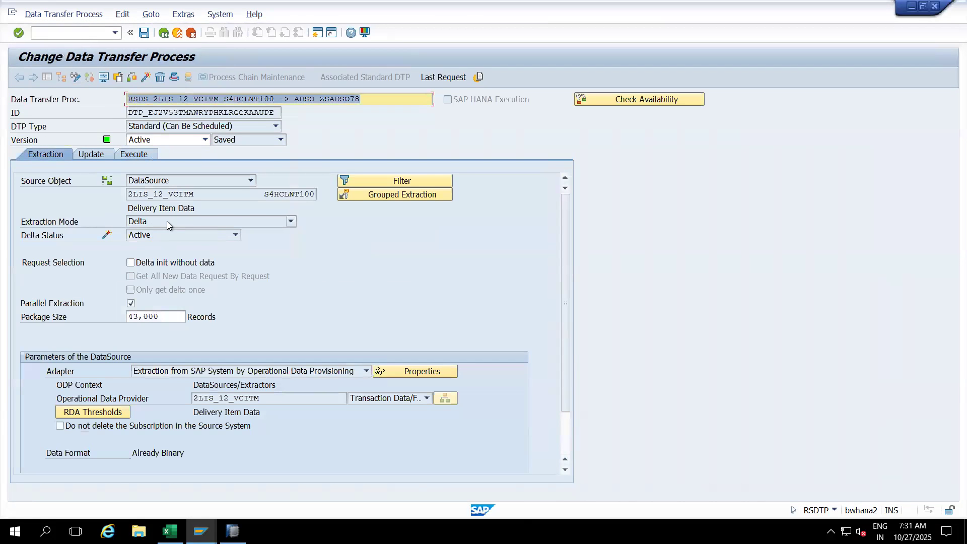
pyautogui.click(167, 221)
pyautogui.click(342, 260)
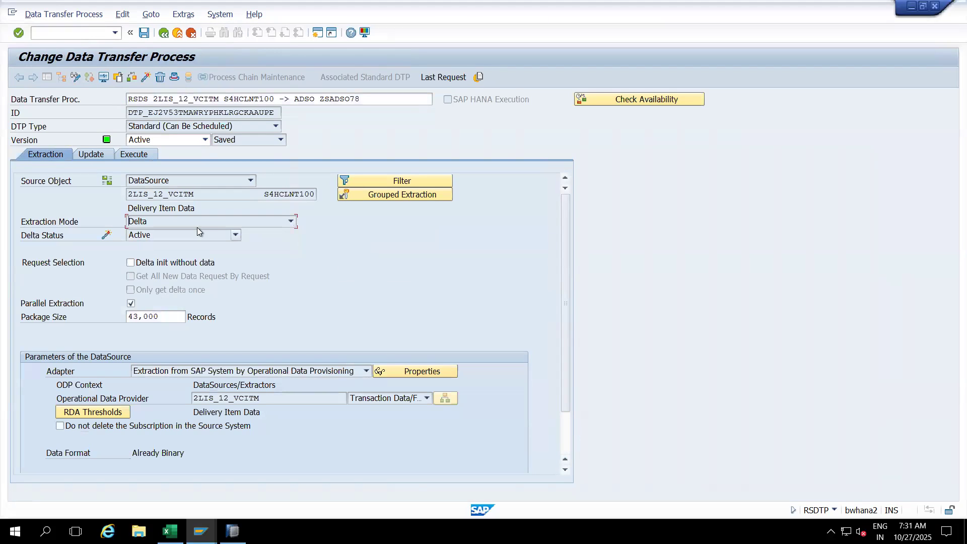
pyautogui.click(176, 32)
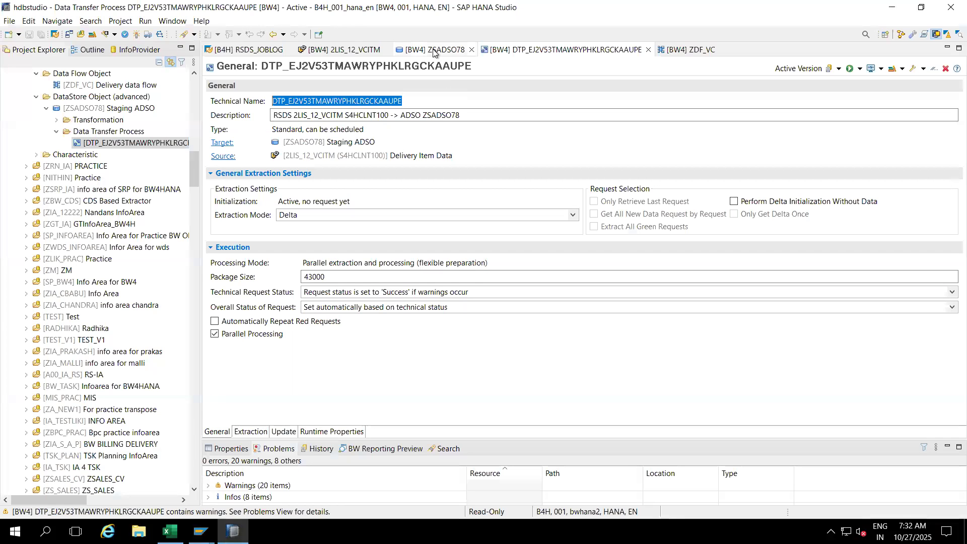
# Create another data transfer process for ZSADSO78 from DataSource 2LIS_12_VCITM (S4HCLNT100) in data flow ZDF_VC.
pyautogui.click(698, 49)
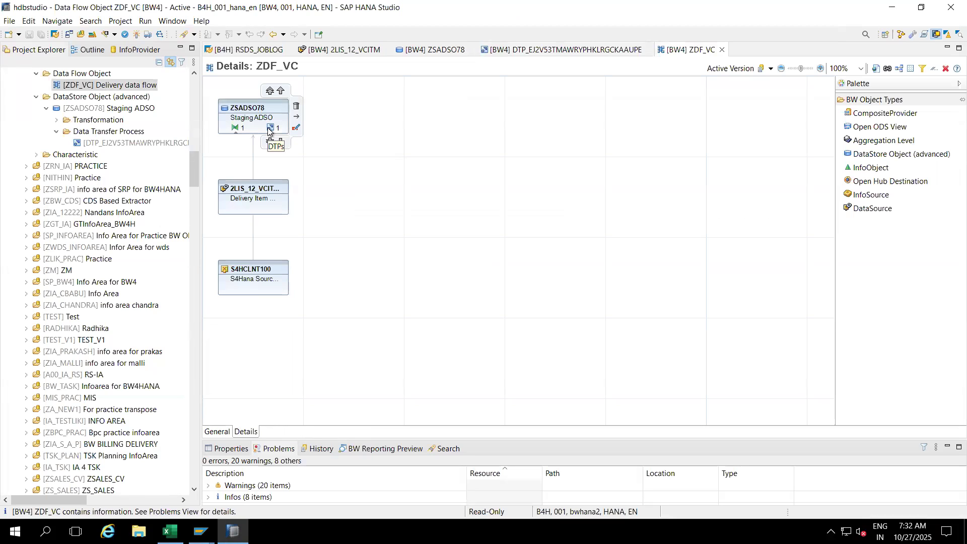
pyautogui.click(269, 130)
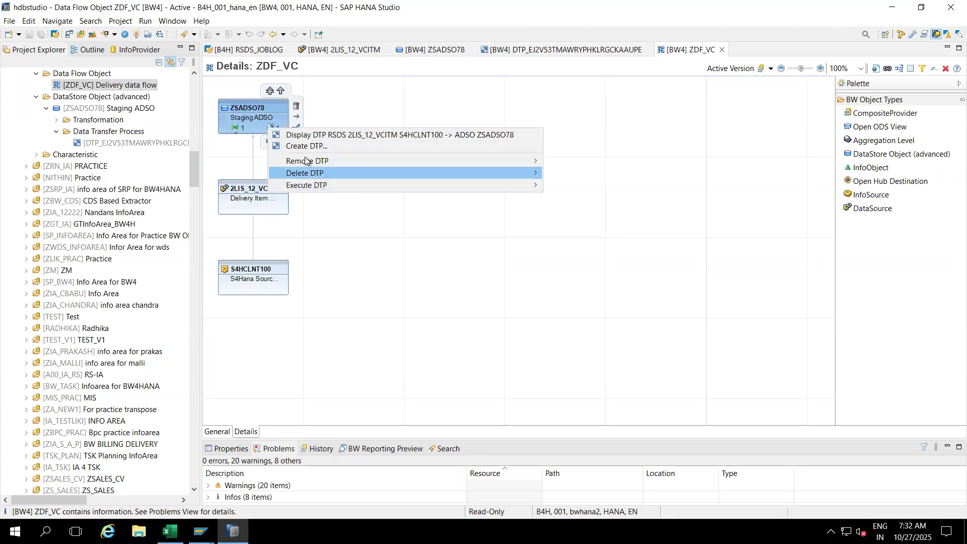
pyautogui.click(304, 146)
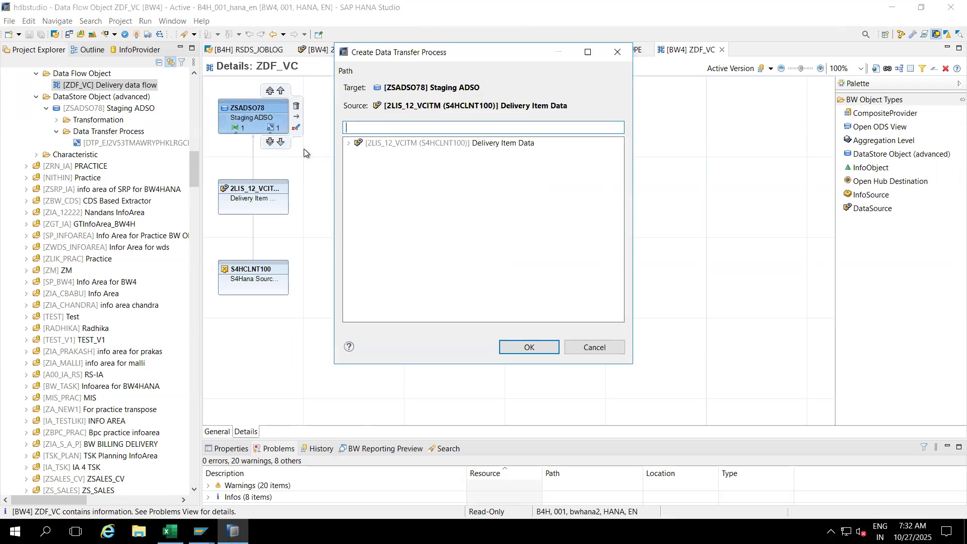
pyautogui.click(515, 347)
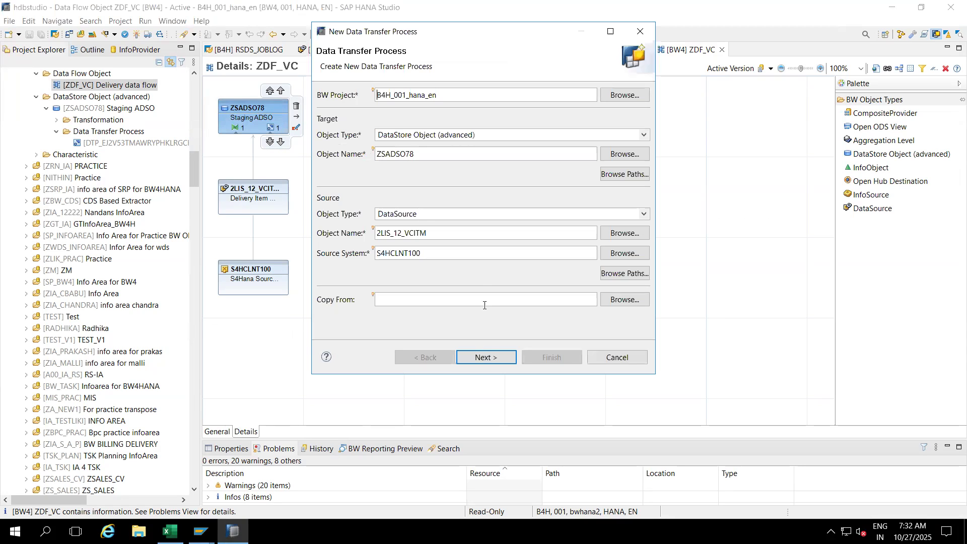
pyautogui.click(486, 357)
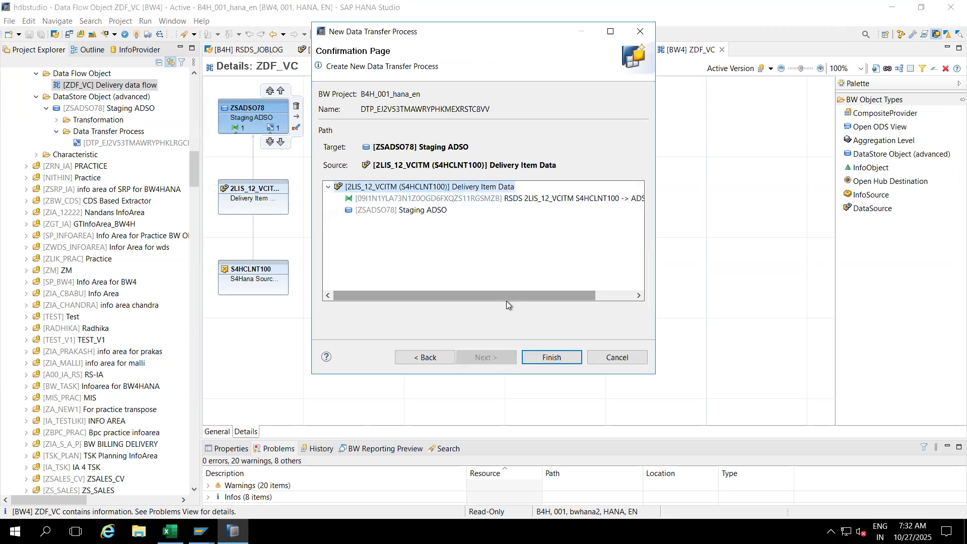
pyautogui.click(541, 356)
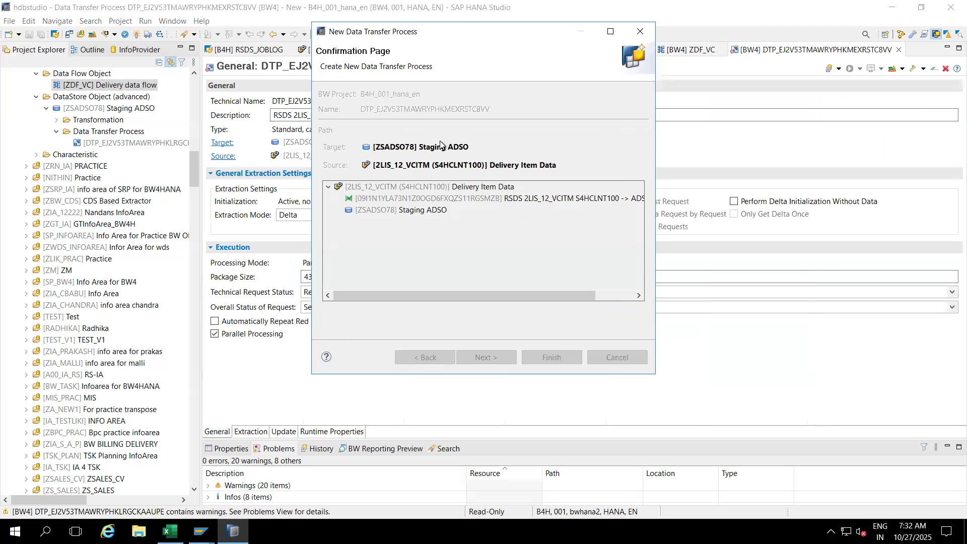
# Set the new data transfer process's Extraction Mode to Full and activate it.
pyautogui.click(311, 215)
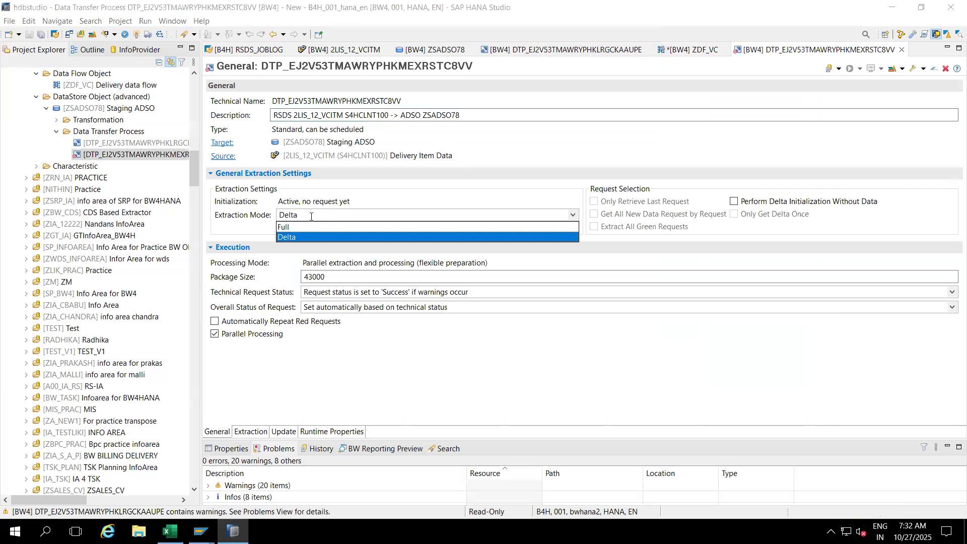
pyautogui.click(294, 235)
pyautogui.click(302, 215)
pyautogui.click(280, 226)
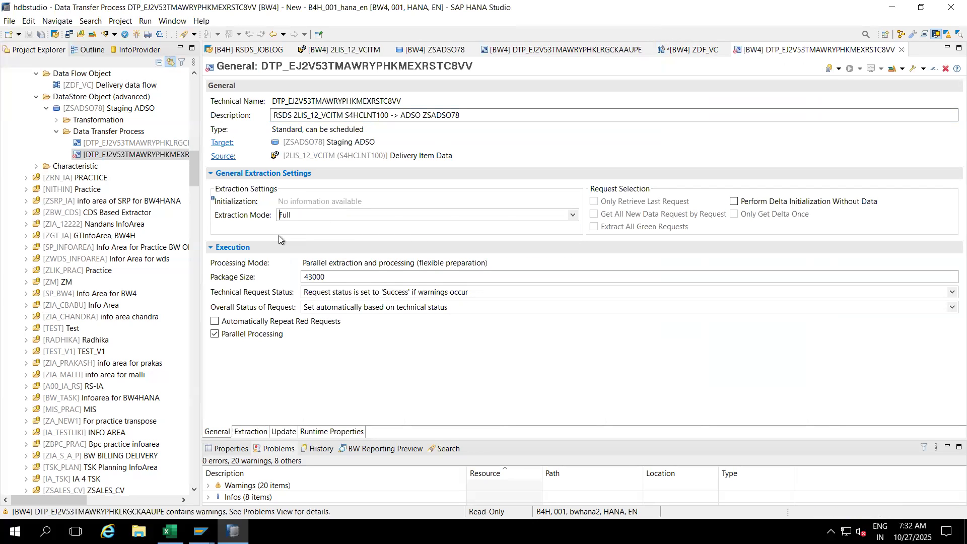
pyautogui.click(136, 36)
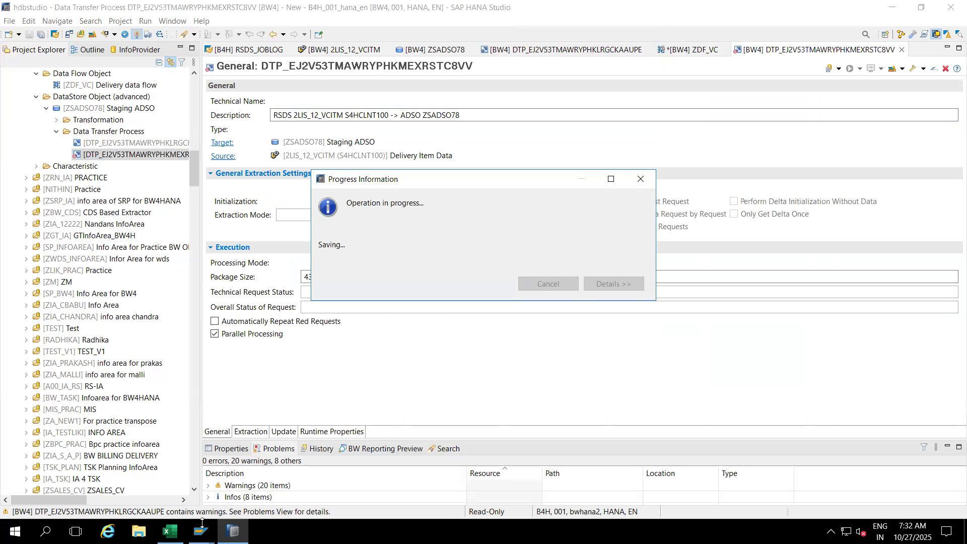
# Switch to the delta queue monitor and check the storage of the Initial Data and Data Changes requests.
pyautogui.moveTo(200, 532)
pyautogui.click(156, 476)
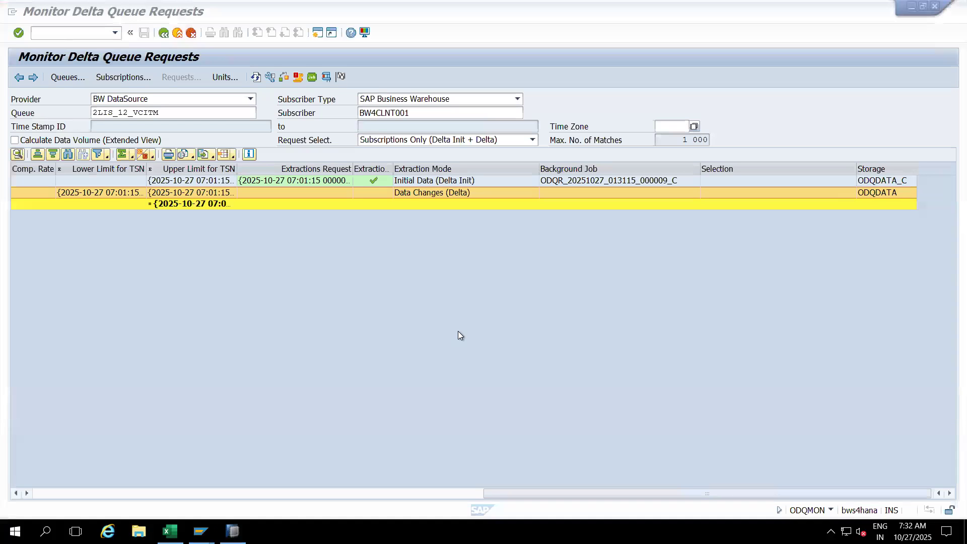
pyautogui.click(885, 182)
pyautogui.click(885, 194)
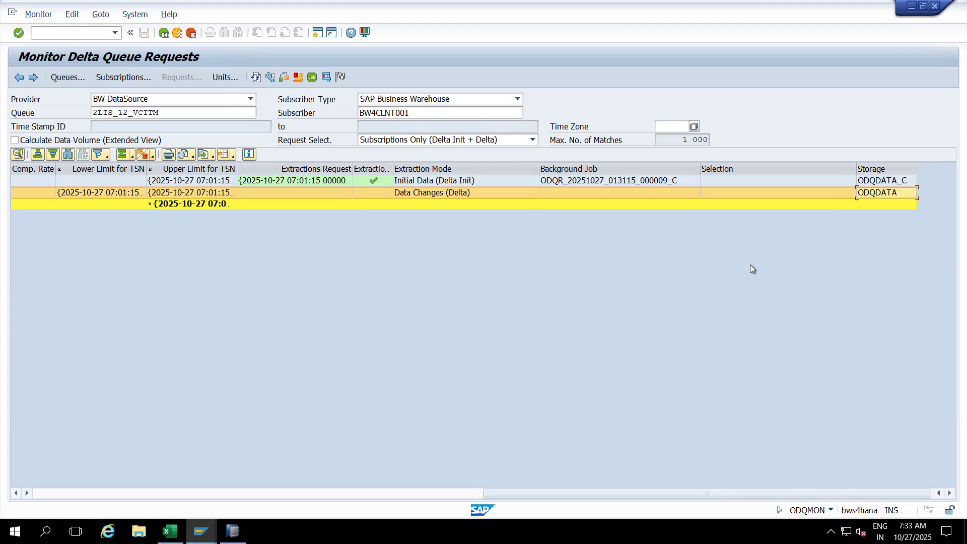
# Copy the new data transfer process's technical name from SAP HANA Studio and use it to display the process in program RSBK0001.
pyautogui.hotkey('alt', 'Tab')
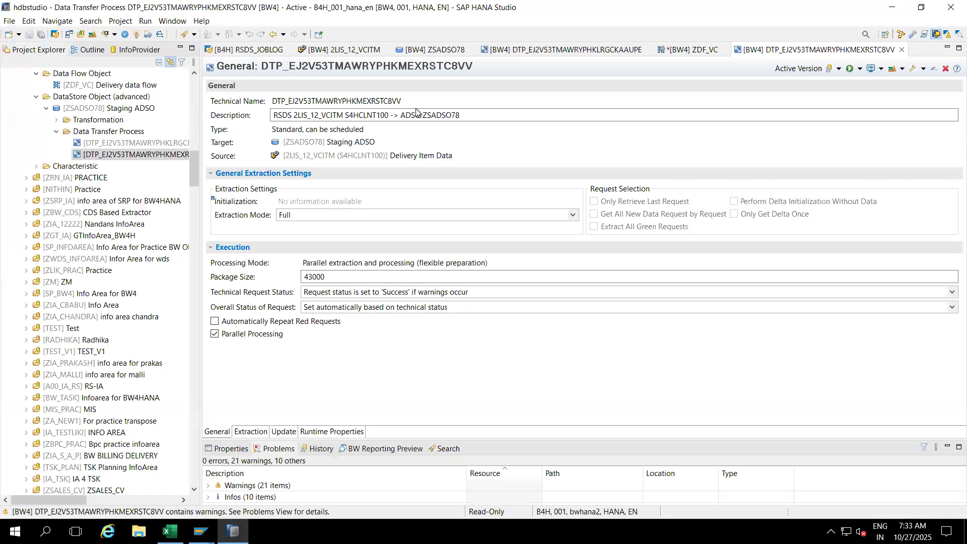
pyautogui.moveTo(402, 100); pyautogui.dragTo(272, 100)
pyautogui.hotkey('ctrl', 'c')
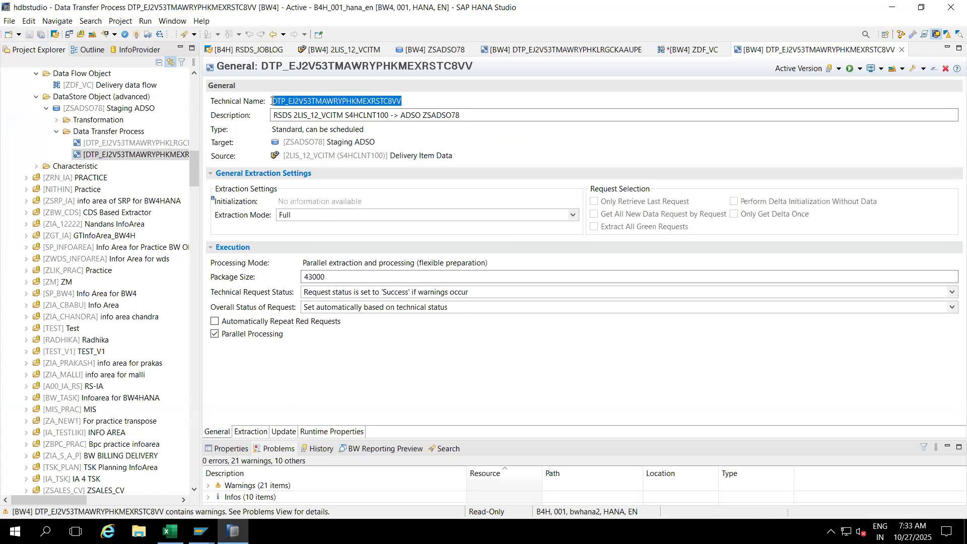
pyautogui.click(200, 531)
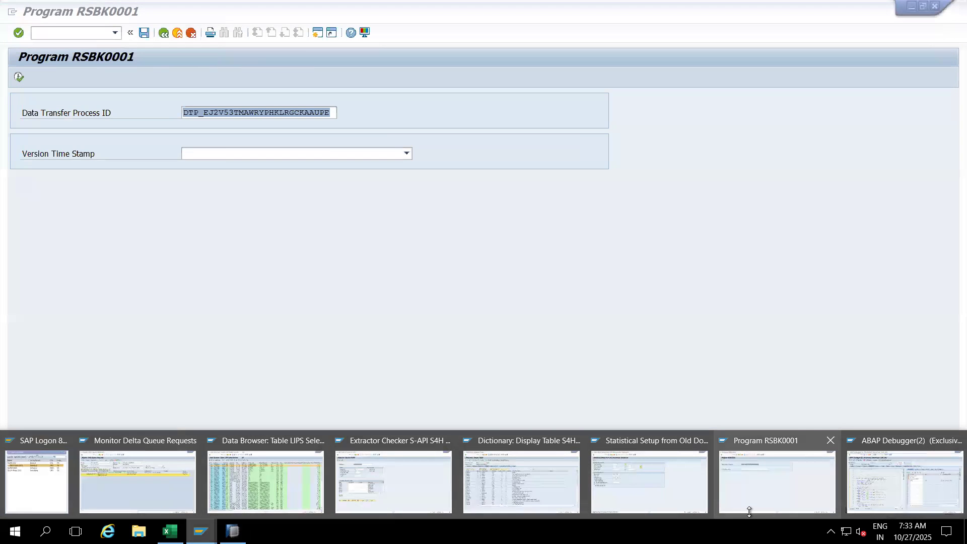
pyautogui.click(749, 511)
pyautogui.hotkey('ctrl', 'v')
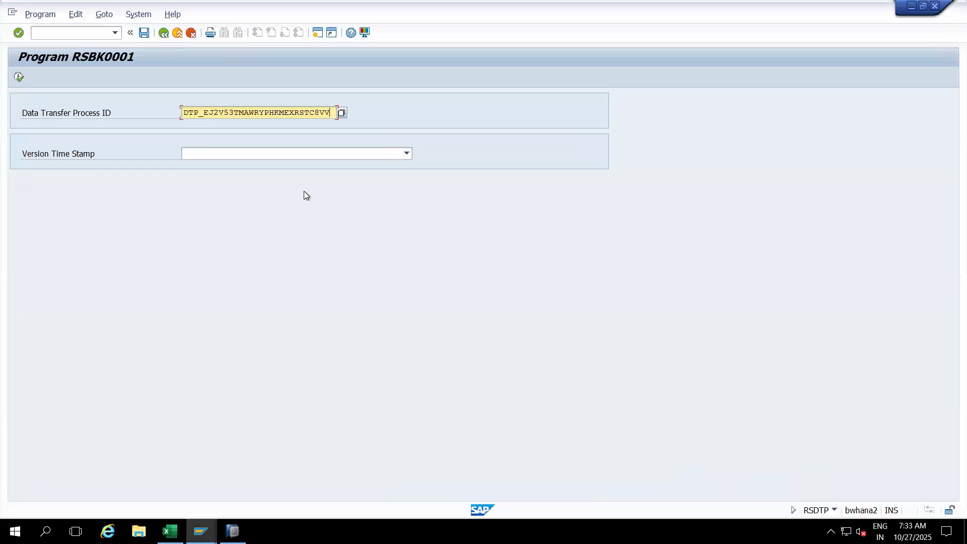
pyautogui.click(20, 80)
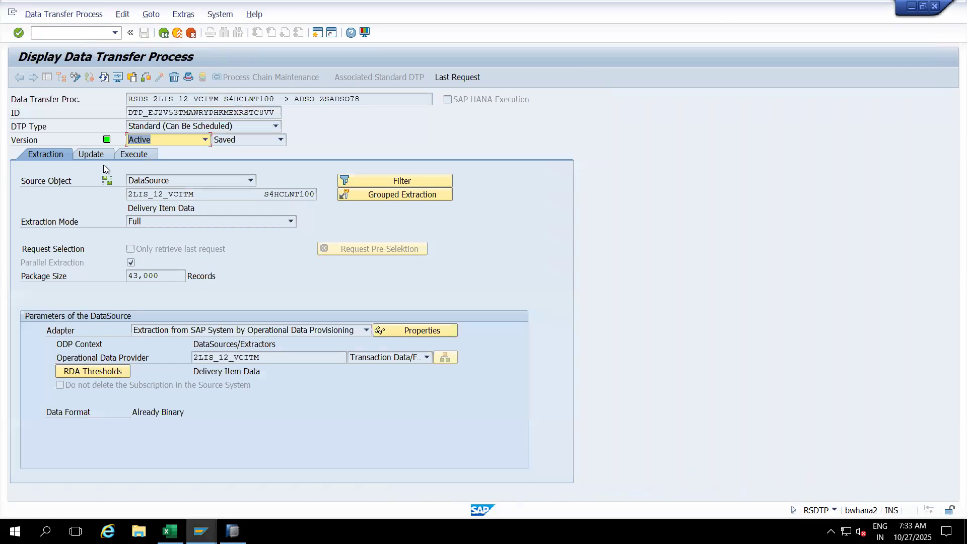
# Execute the full data transfer process with parallel extraction and processing, and open its request monitor.
pyautogui.click(141, 158)
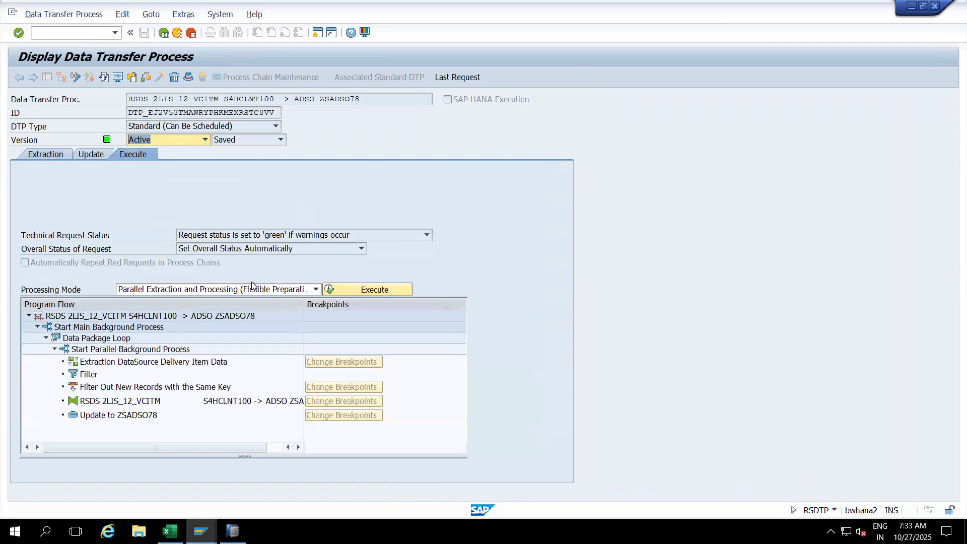
pyautogui.click(349, 292)
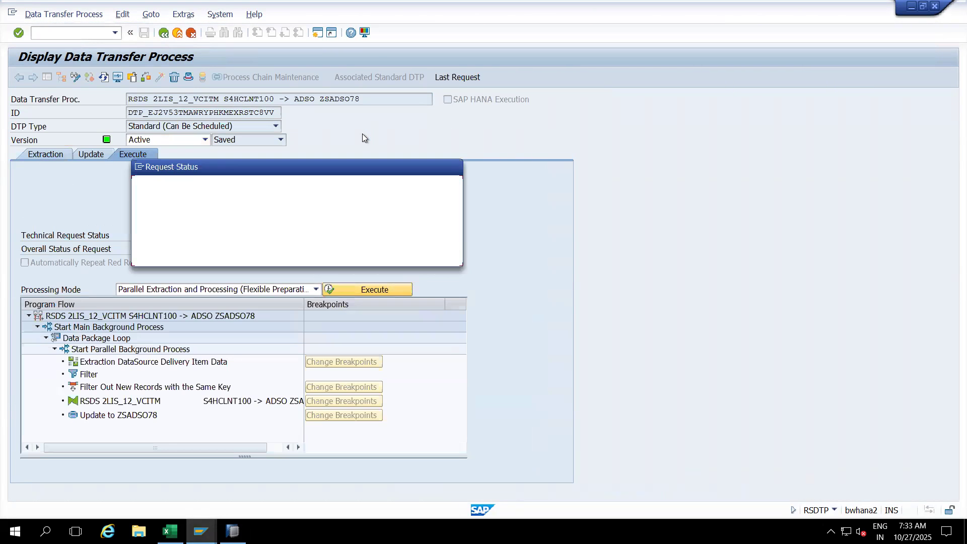
pyautogui.click(207, 255)
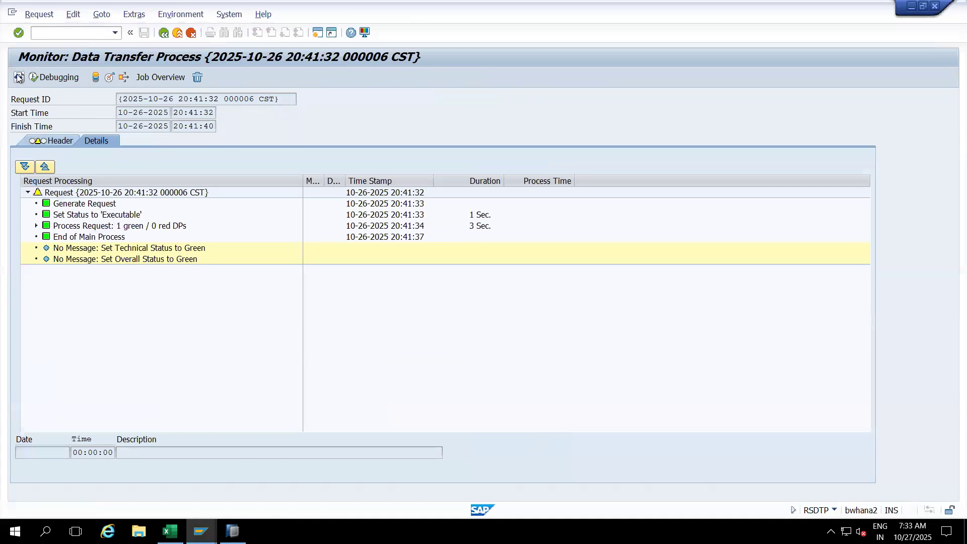
# Refresh the request monitor, expand the Process Request and Data Package 1 nodes, and check the request header.
pyautogui.click(19, 77)
pyautogui.click(33, 227)
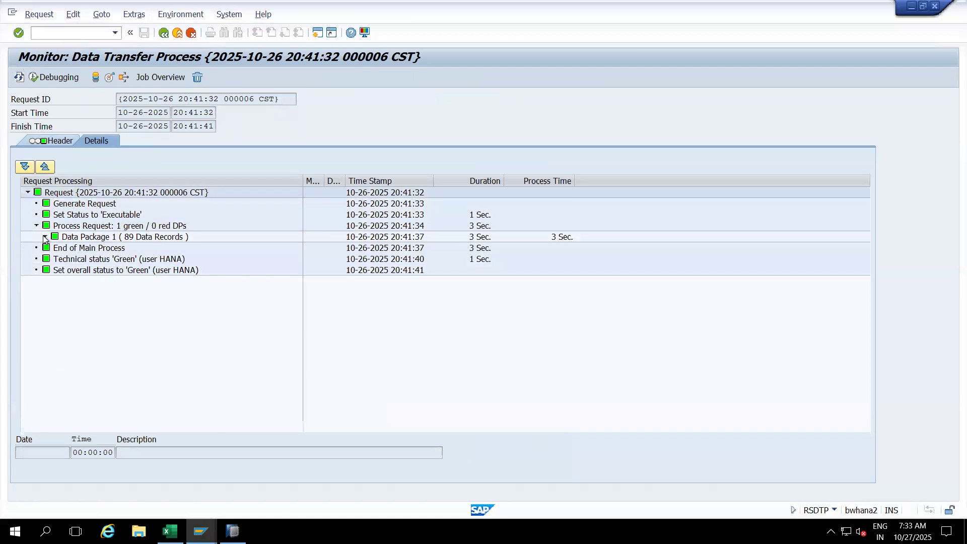
pyautogui.click(45, 237)
pyautogui.click(65, 141)
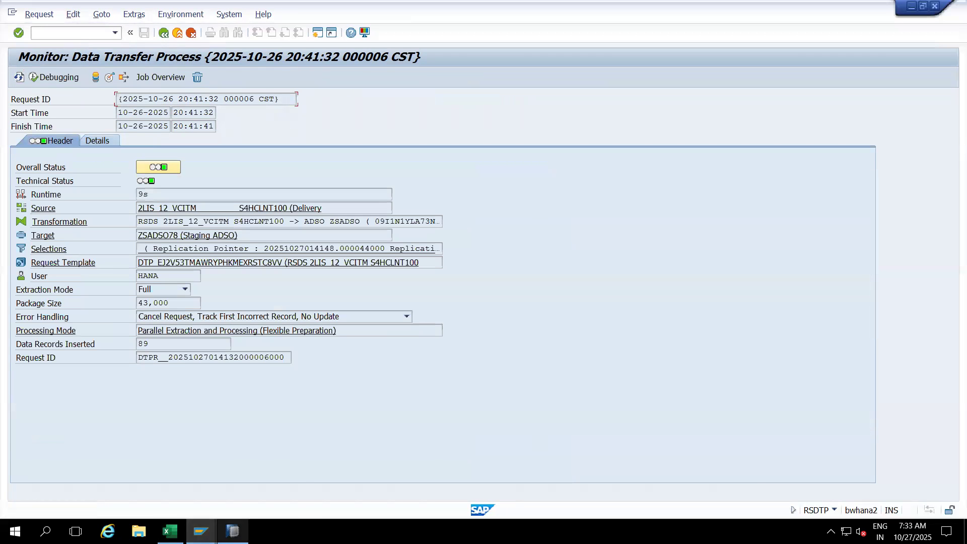
pyautogui.moveTo(201, 531)
pyautogui.click(141, 482)
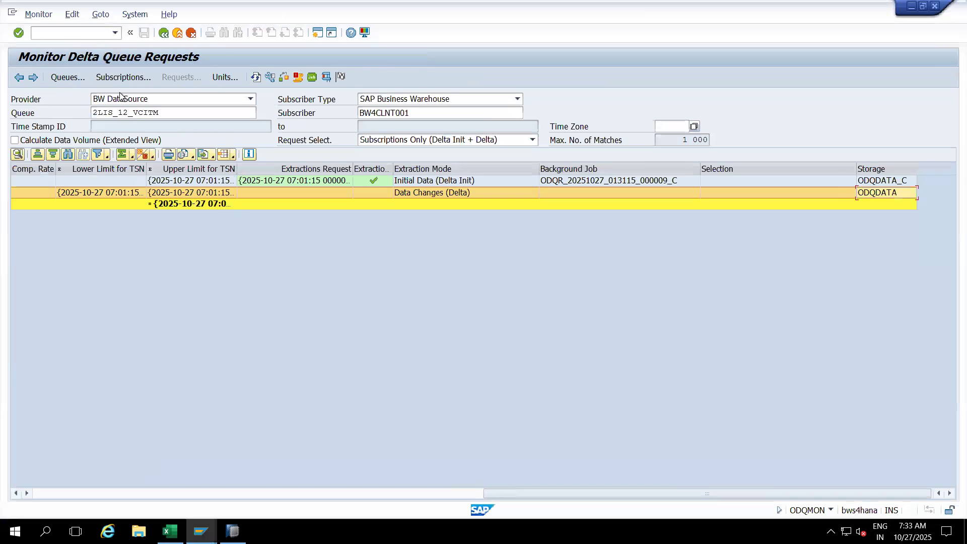
pyautogui.click(254, 77)
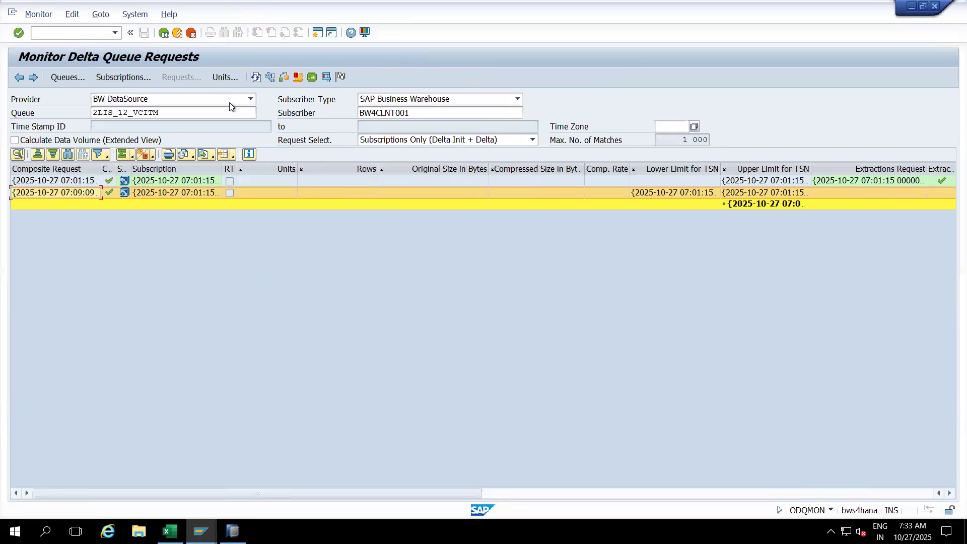
pyautogui.click(162, 32)
pyautogui.click(256, 78)
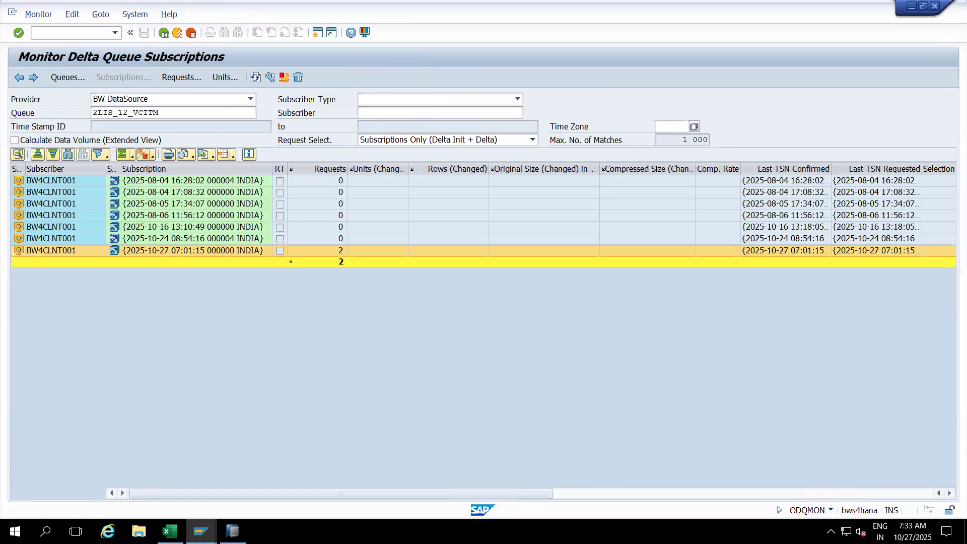
pyautogui.doubleClick(288, 250)
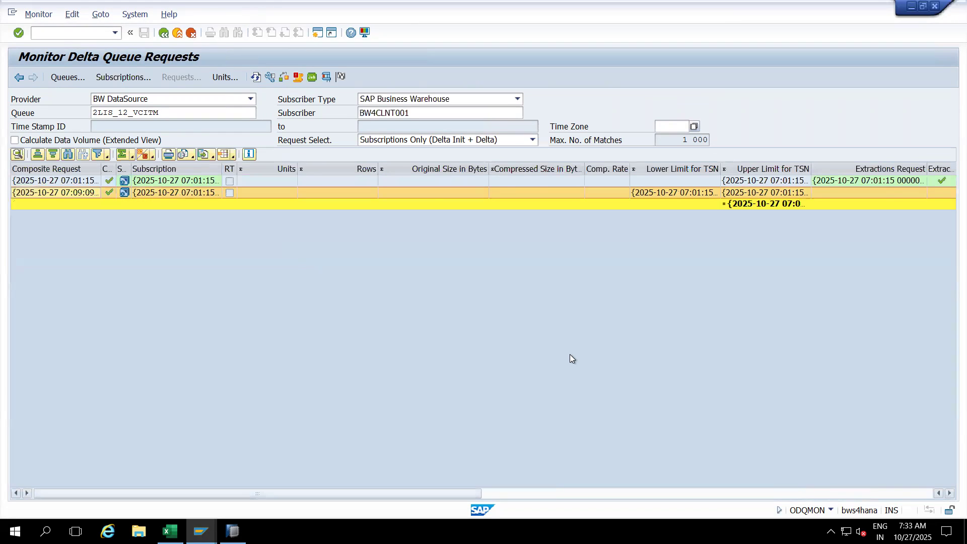
pyautogui.hscroll(5, 569, 355)
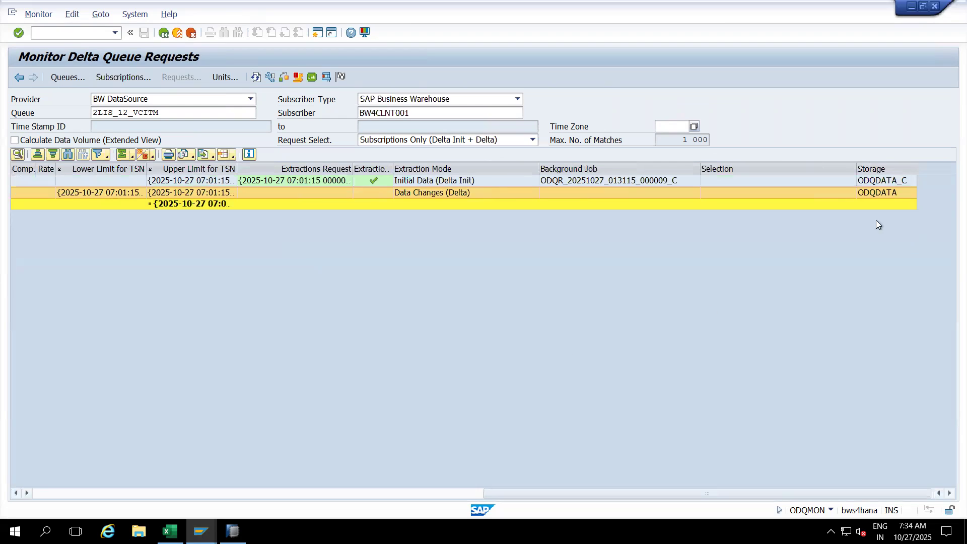
pyautogui.click(156, 493)
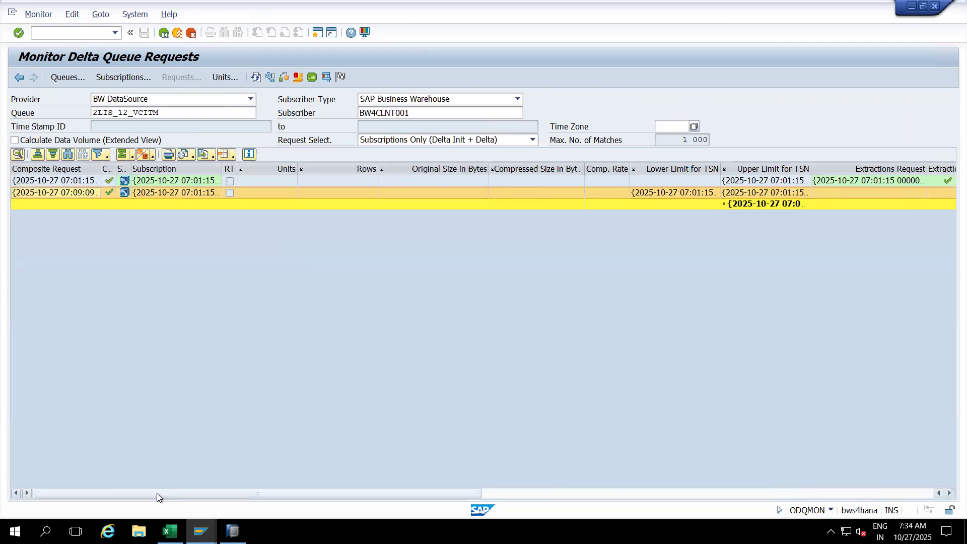
# Restart the delta queue monitor with transaction ODQMON and switch the queue list to technical names.
pyautogui.click(164, 33)
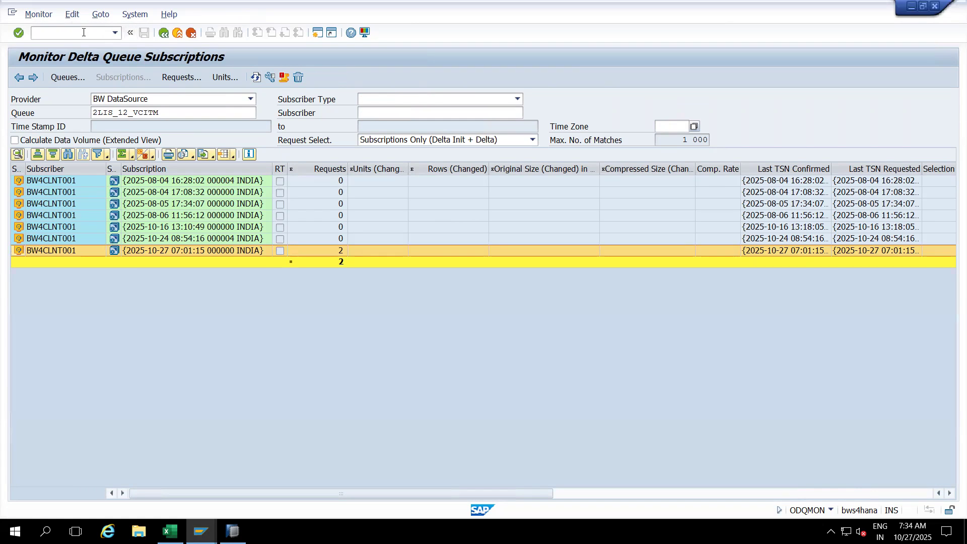
pyautogui.write('/nODQMON')
pyautogui.press('Return')
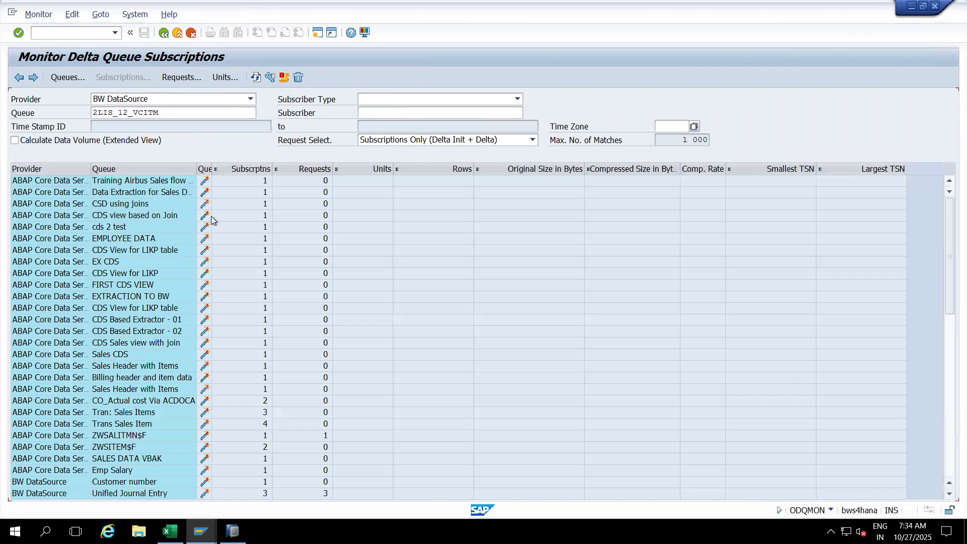
pyautogui.click(270, 77)
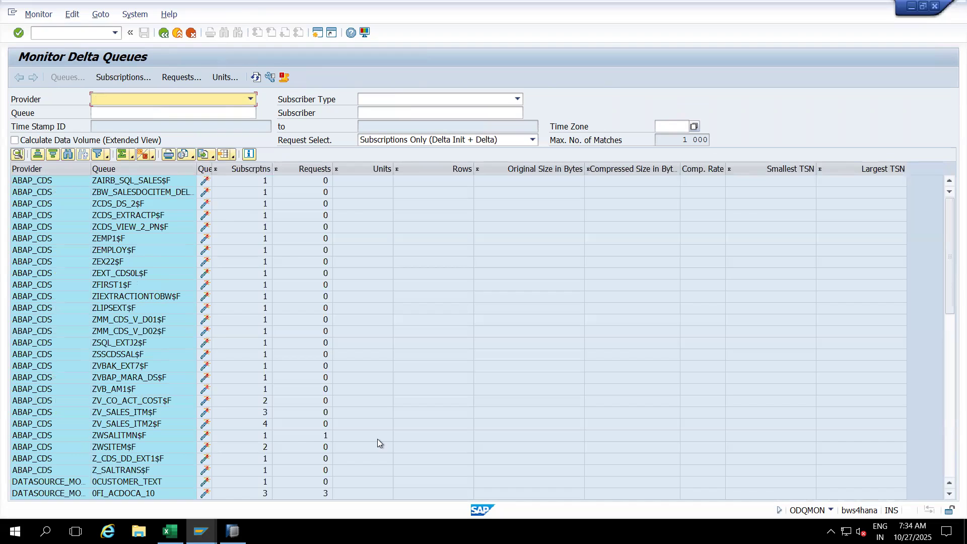
pyautogui.click(947, 392)
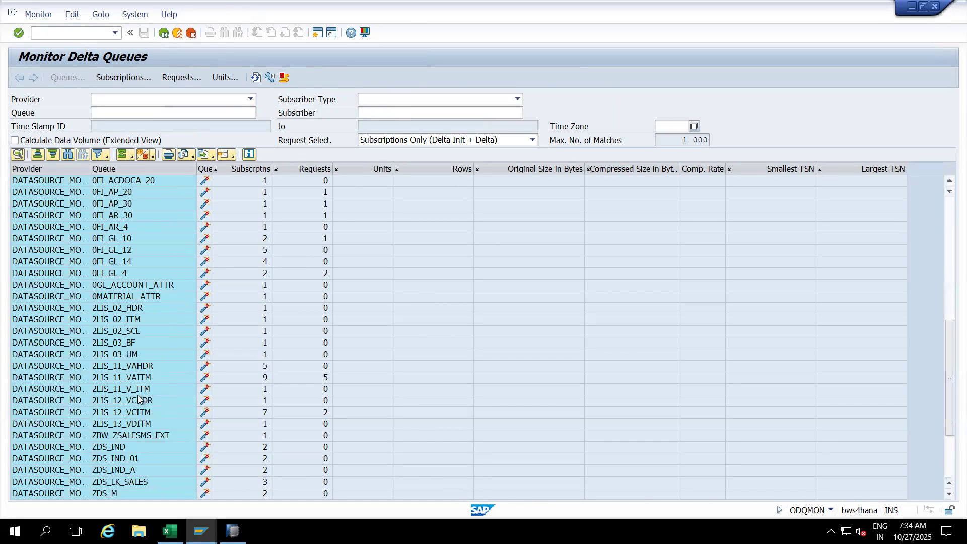
pyautogui.click(137, 412)
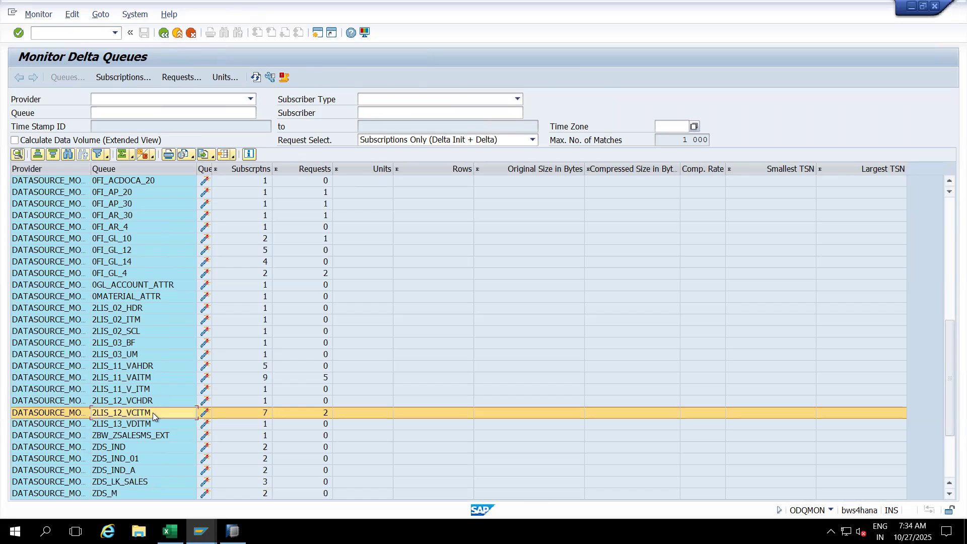
pyautogui.doubleClick(153, 412)
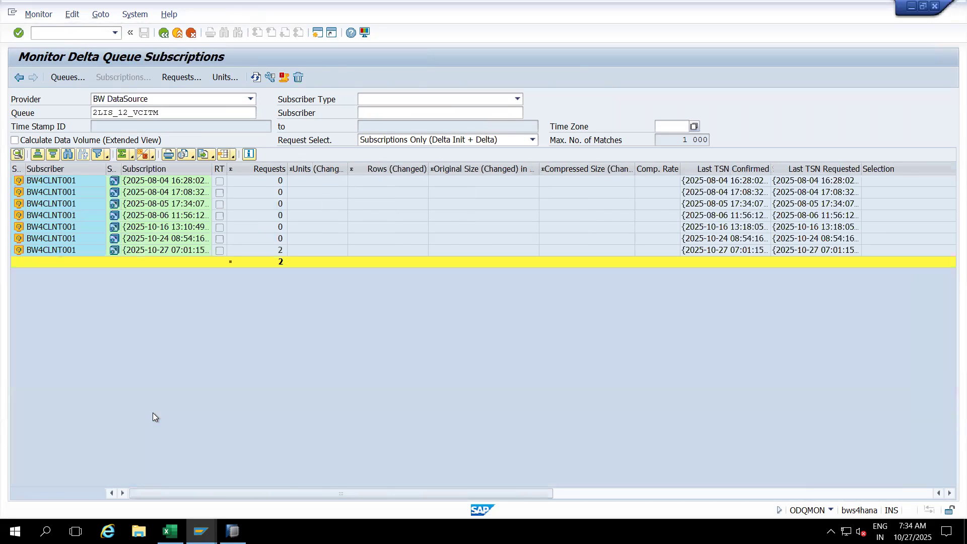
pyautogui.click(190, 250)
pyautogui.doubleClick(189, 249)
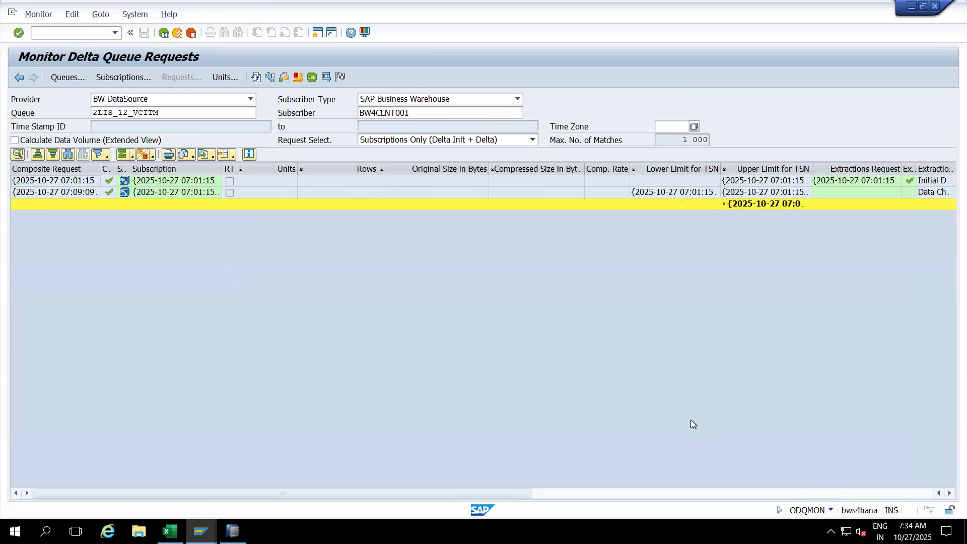
pyautogui.click(917, 496)
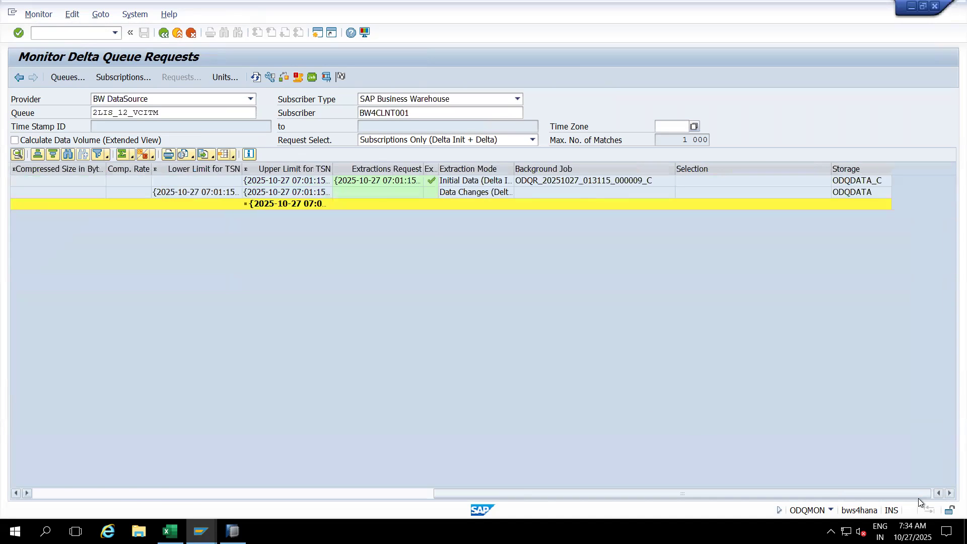
# Set the request selection to All and check the storage of the full data snapshot request against the delta request's storage.
pyautogui.click(865, 194)
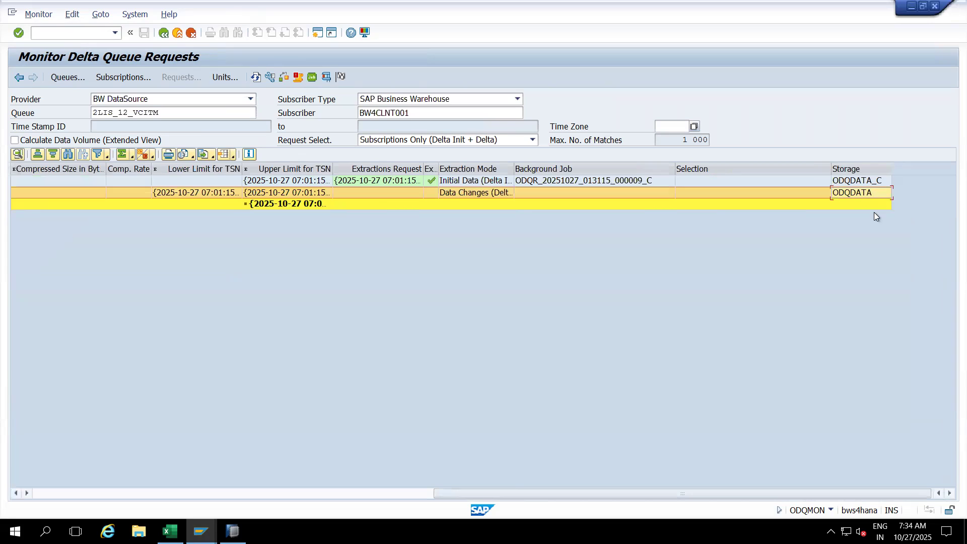
pyautogui.click(536, 143)
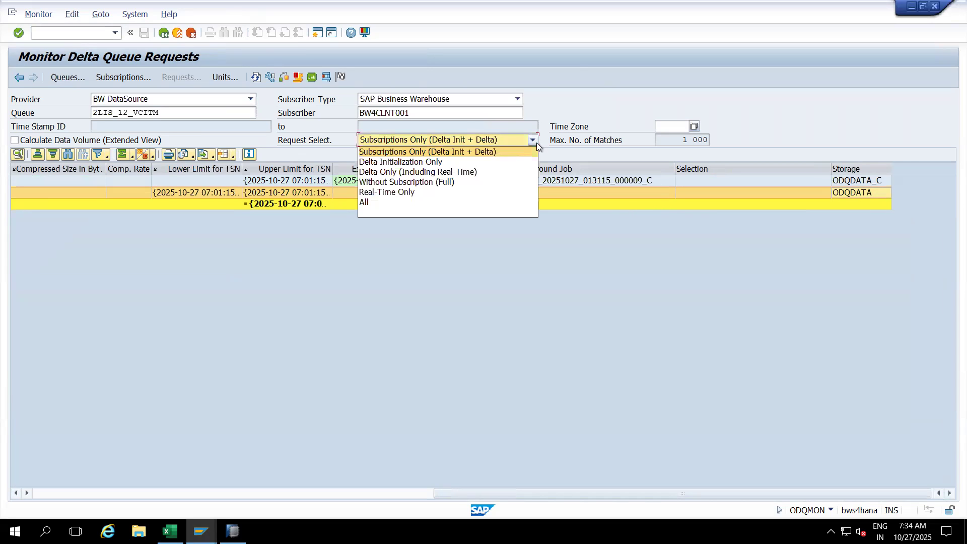
pyautogui.click(370, 202)
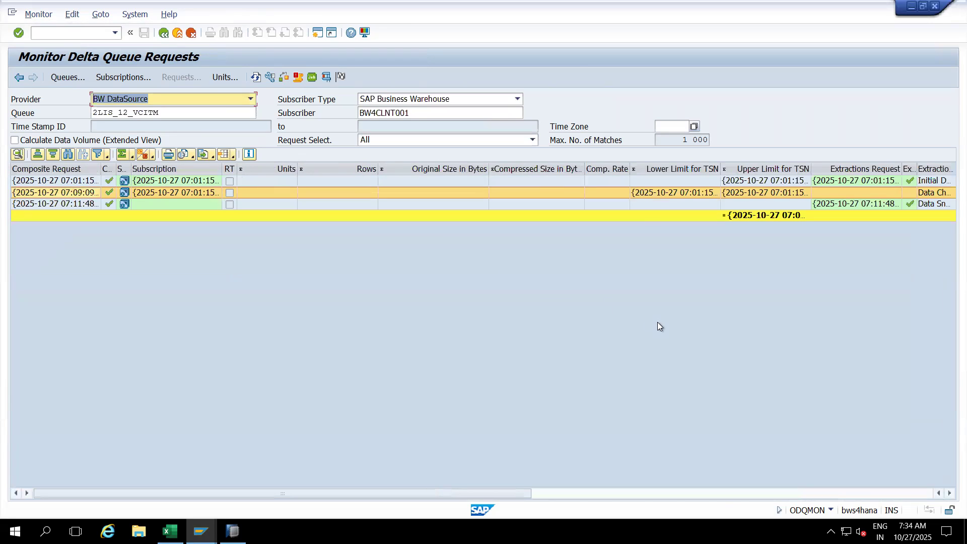
pyautogui.click(920, 497)
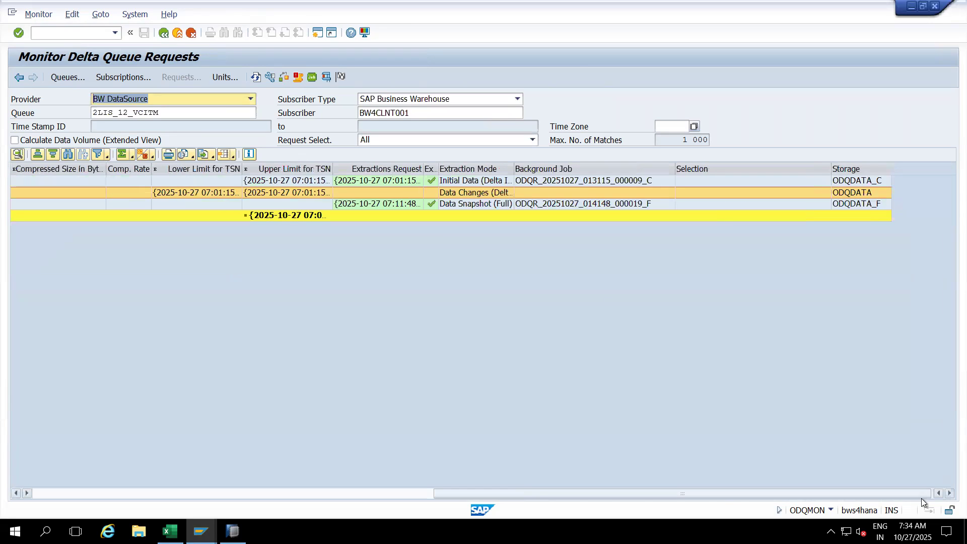
pyautogui.click(854, 205)
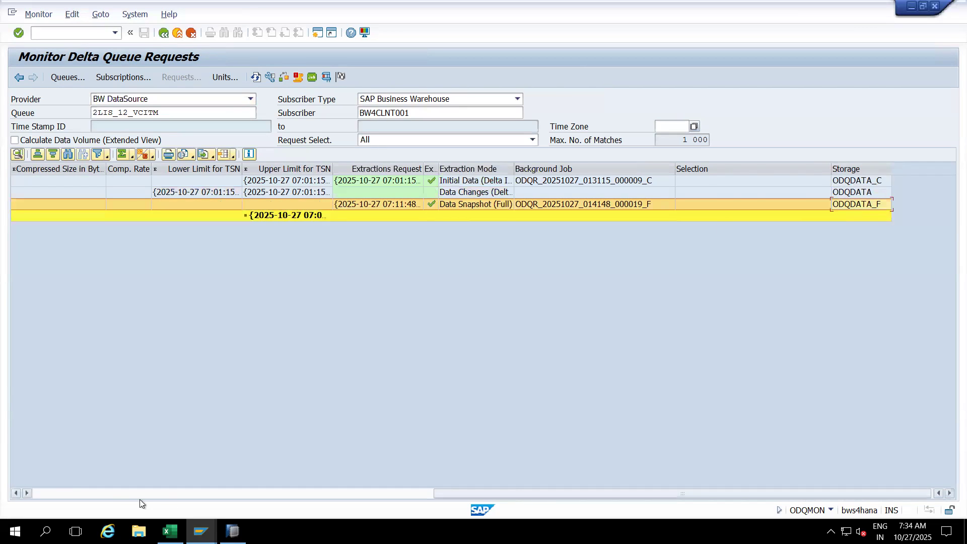
pyautogui.click(64, 490)
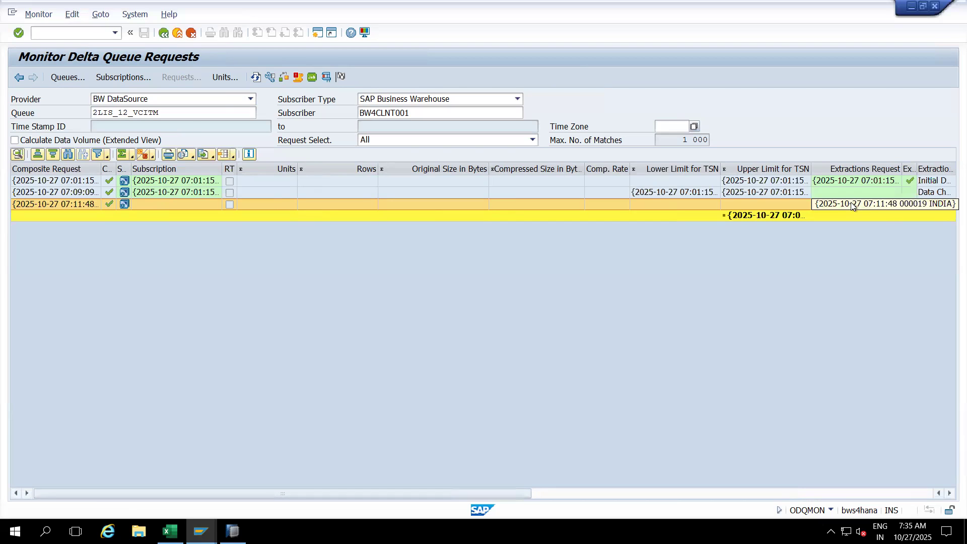
pyautogui.click(924, 494)
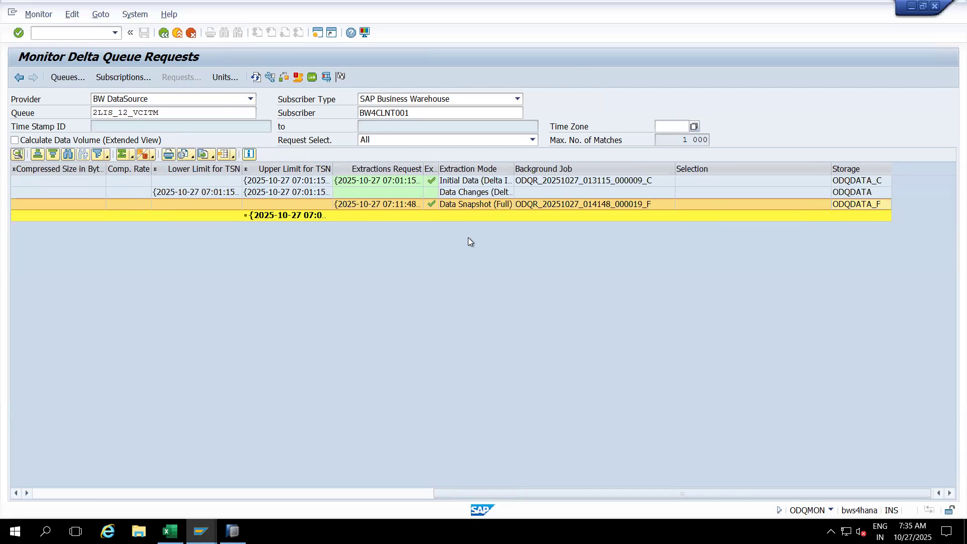
# Widen the Extractions Request column and compare the storage of the initial data, data changes and data snapshot requests.
pyautogui.moveTo(434, 192); pyautogui.dragTo(496, 196)
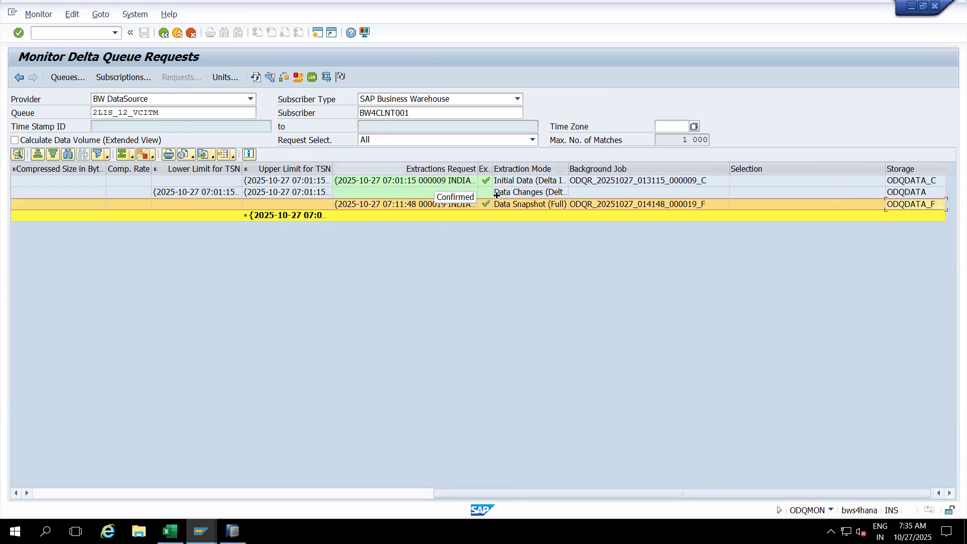
pyautogui.rightClick(596, 170)
pyautogui.click(899, 418)
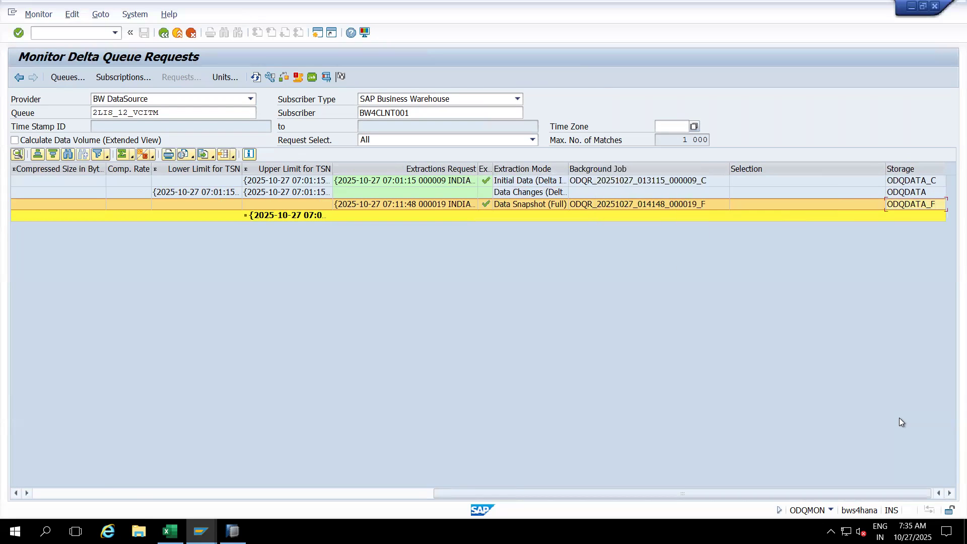
pyautogui.click(919, 182)
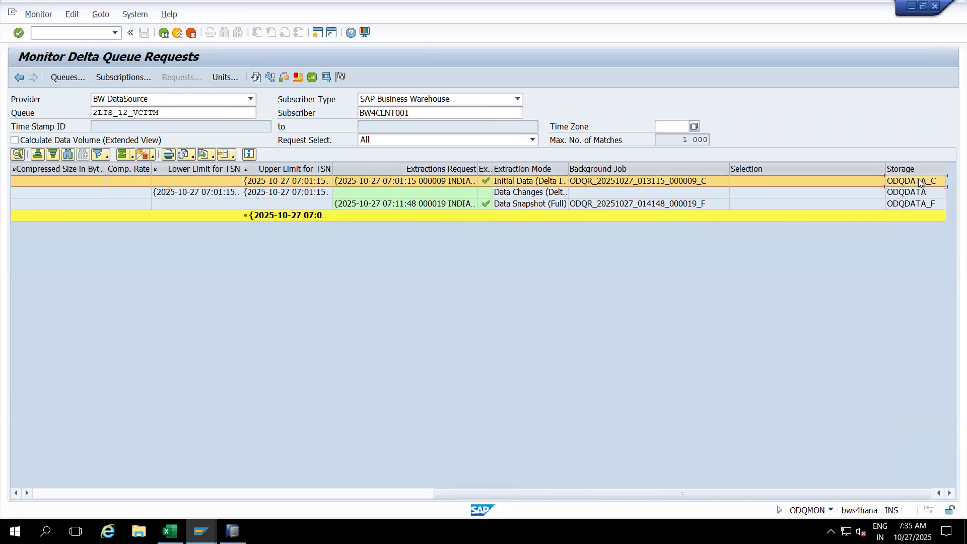
pyautogui.click(923, 206)
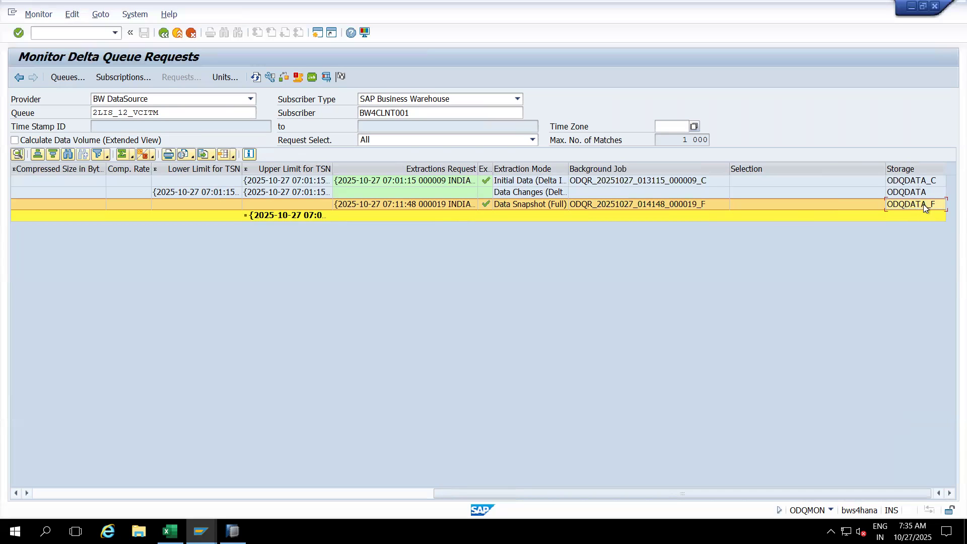
pyautogui.click(917, 197)
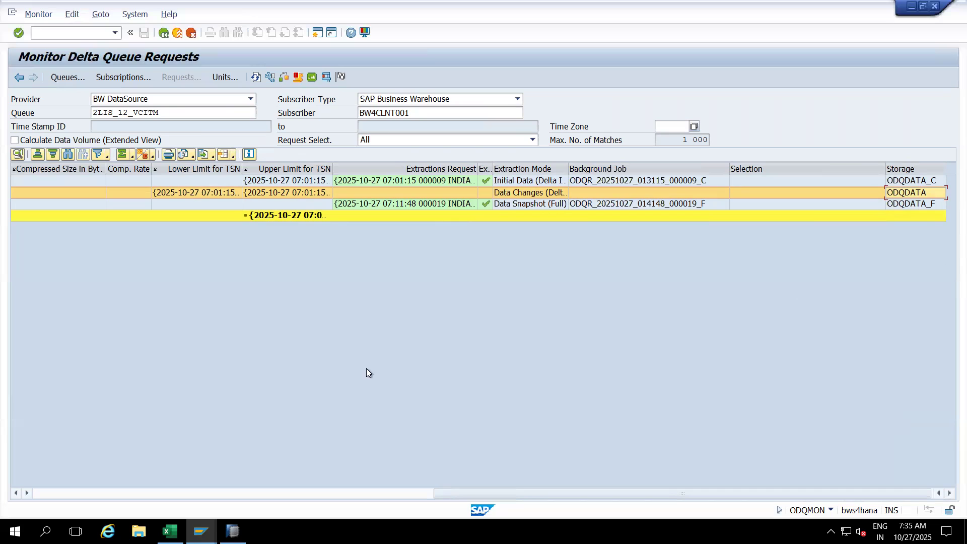
# Widen the subscription status column and narrow the Composite Request column in the request list.
pyautogui.click(191, 493)
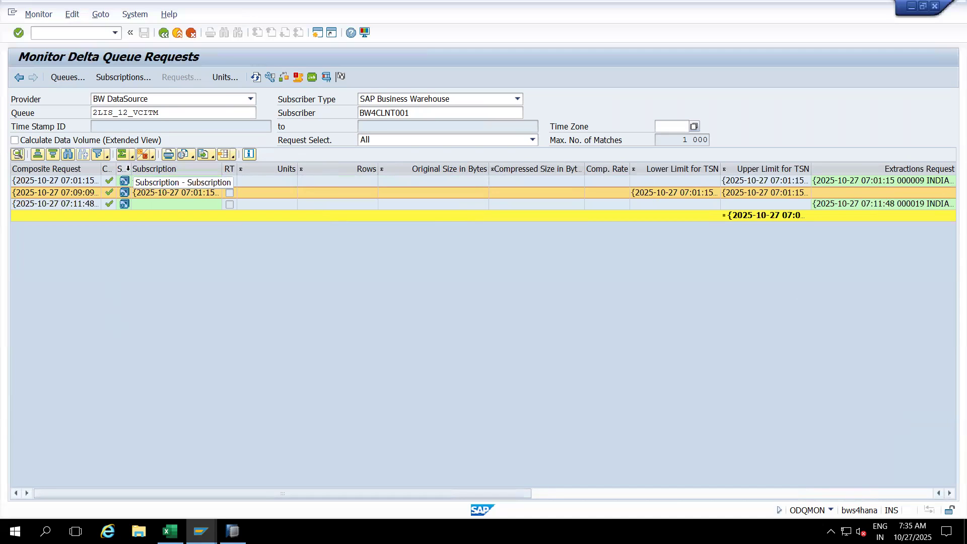
pyautogui.moveTo(130, 169); pyautogui.dragTo(138, 169)
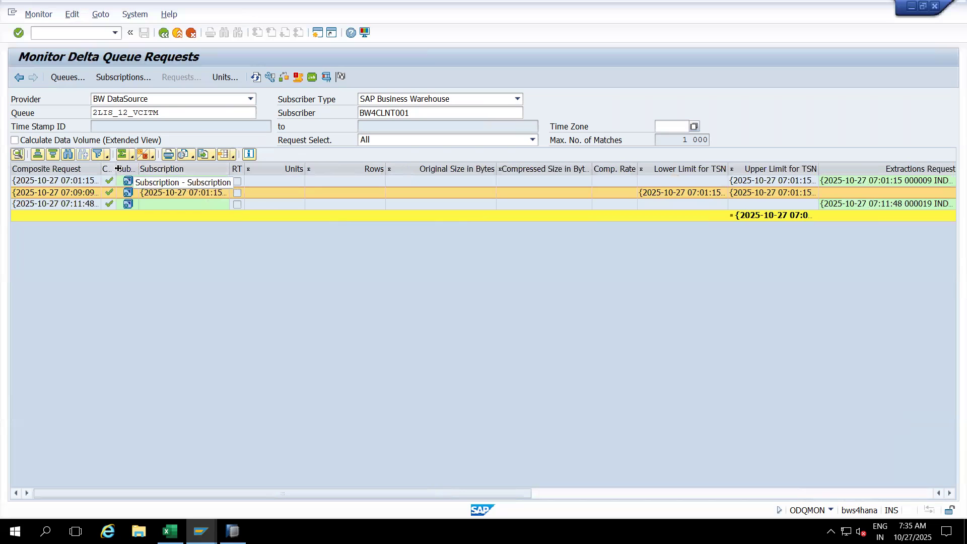
pyautogui.moveTo(115, 168); pyautogui.dragTo(85, 169)
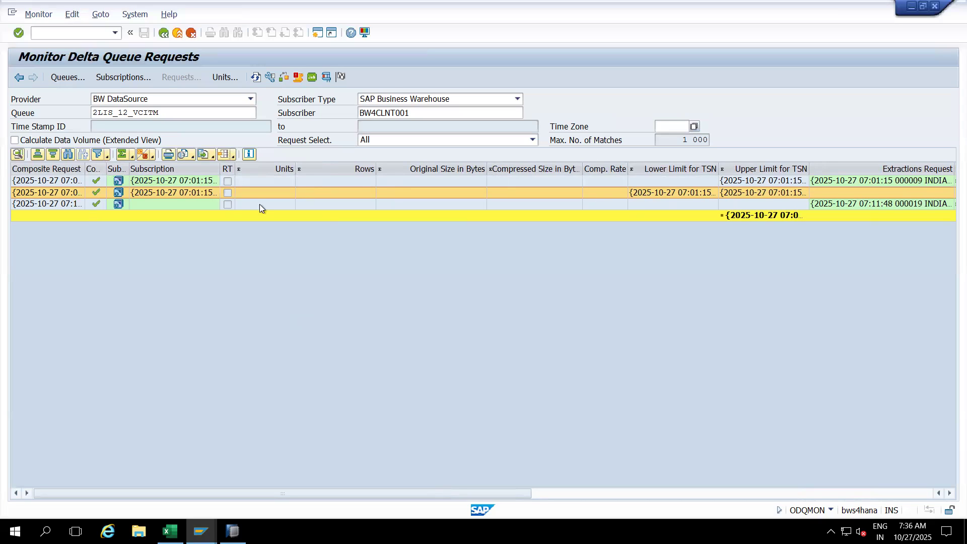
pyautogui.doubleClick(174, 204)
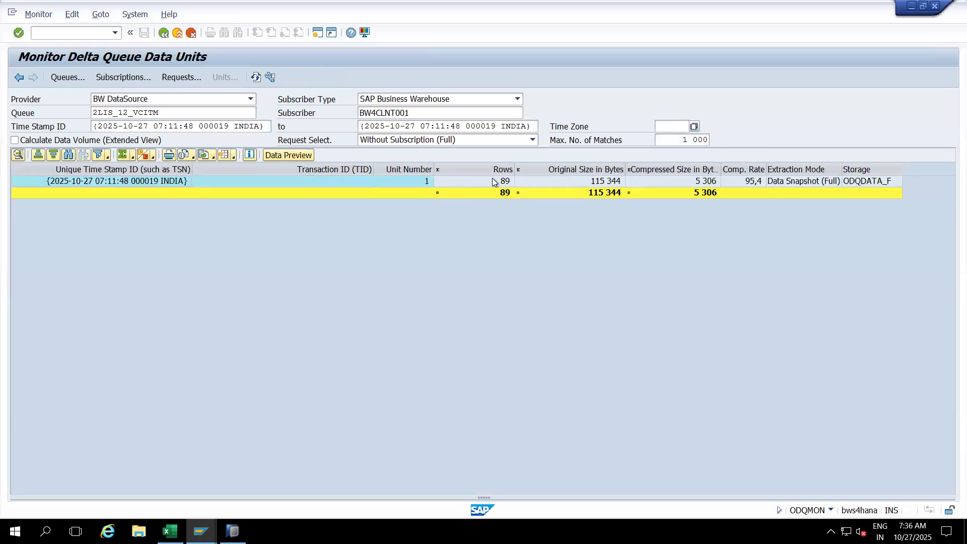
pyautogui.doubleClick(492, 181)
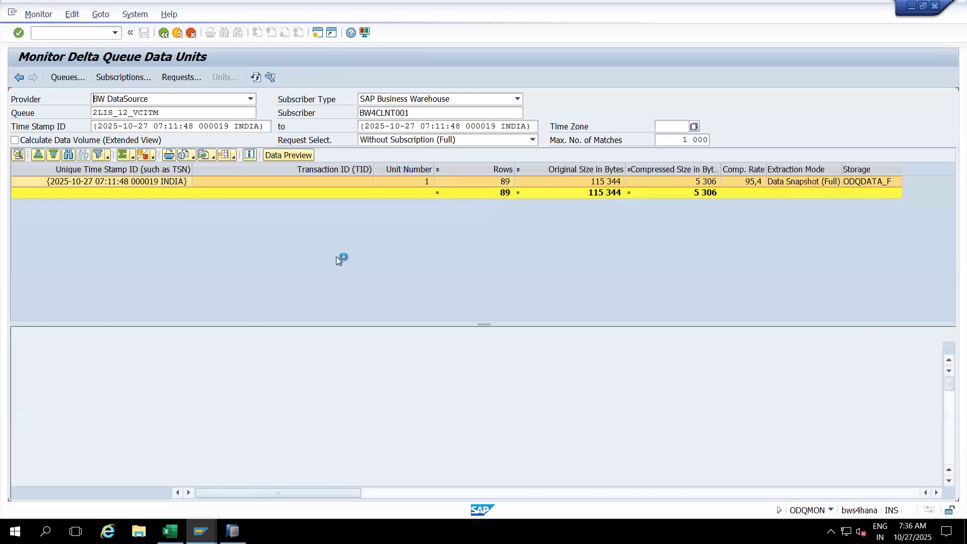
pyautogui.rightClick(402, 204)
pyautogui.click(485, 323)
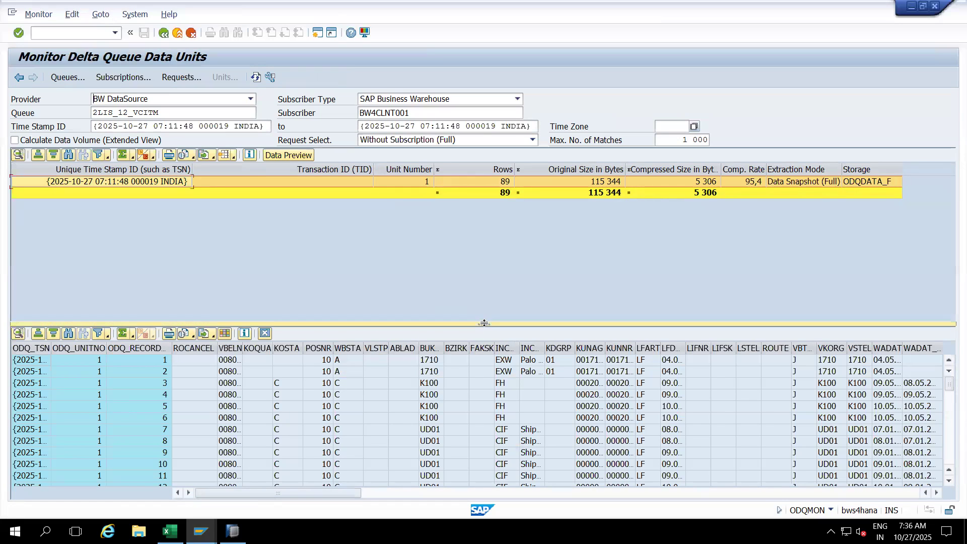
pyautogui.moveTo(484, 323); pyautogui.dragTo(484, 219)
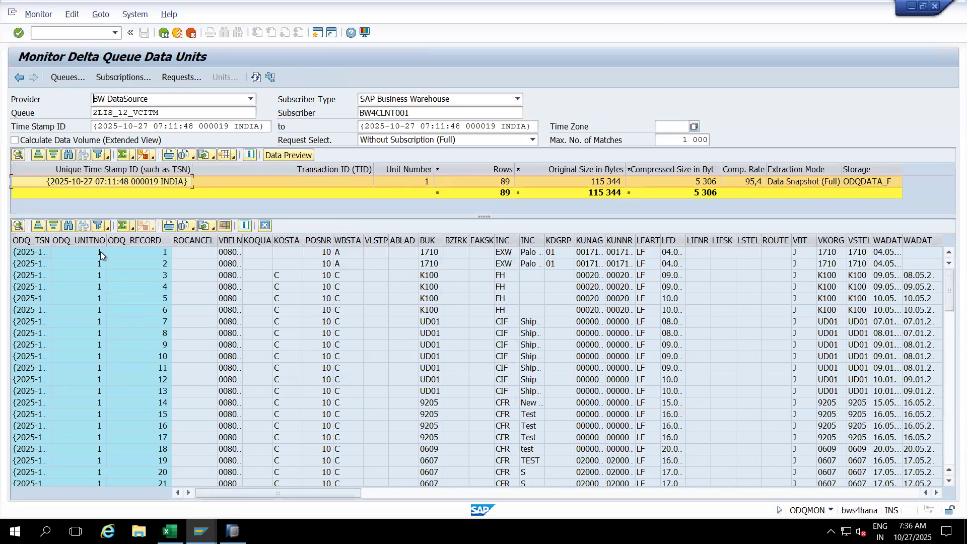
# Widen the ODQ_TSN and VBELN columns in the data preview and examine the delivery records' further fields.
pyautogui.moveTo(59, 240); pyautogui.dragTo(70, 241)
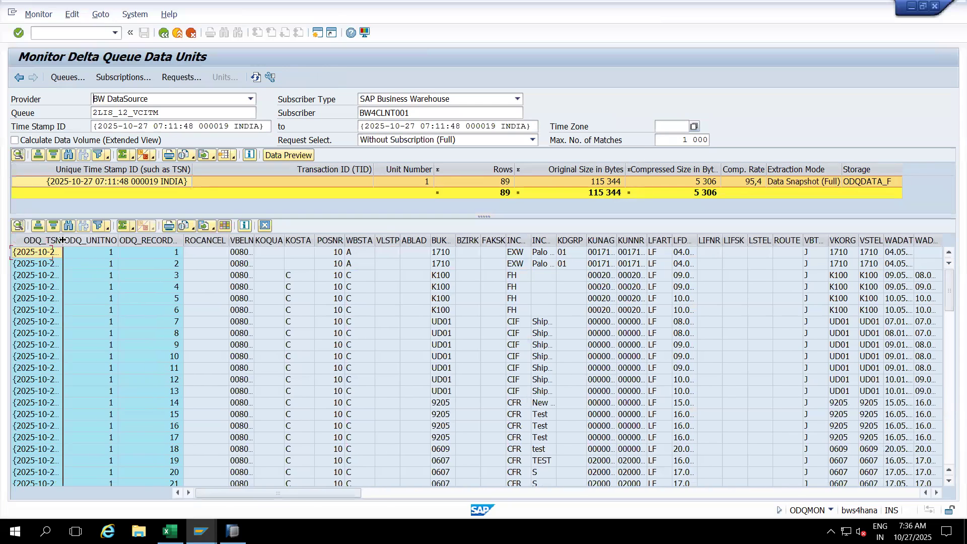
pyautogui.moveTo(254, 241); pyautogui.dragTo(306, 241)
pyautogui.click(257, 265)
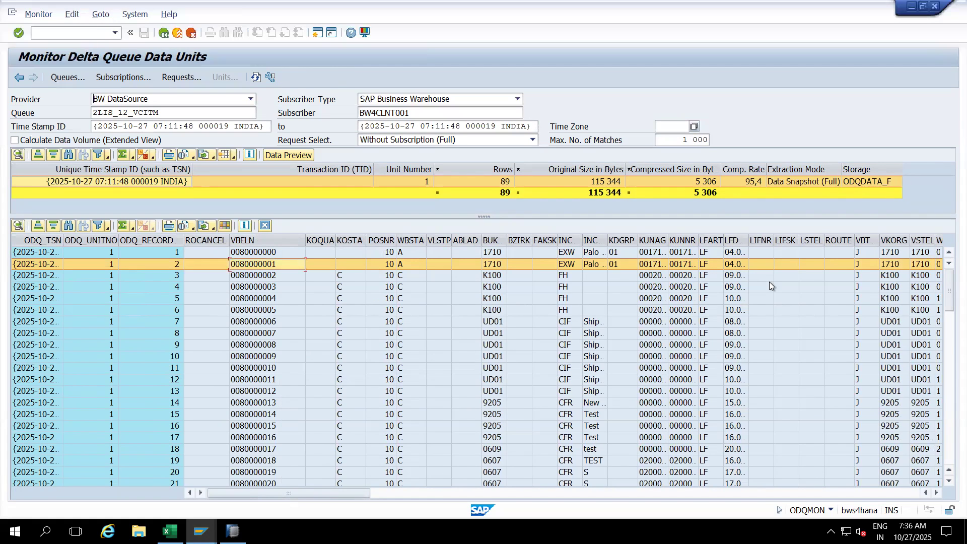
pyautogui.click(914, 494)
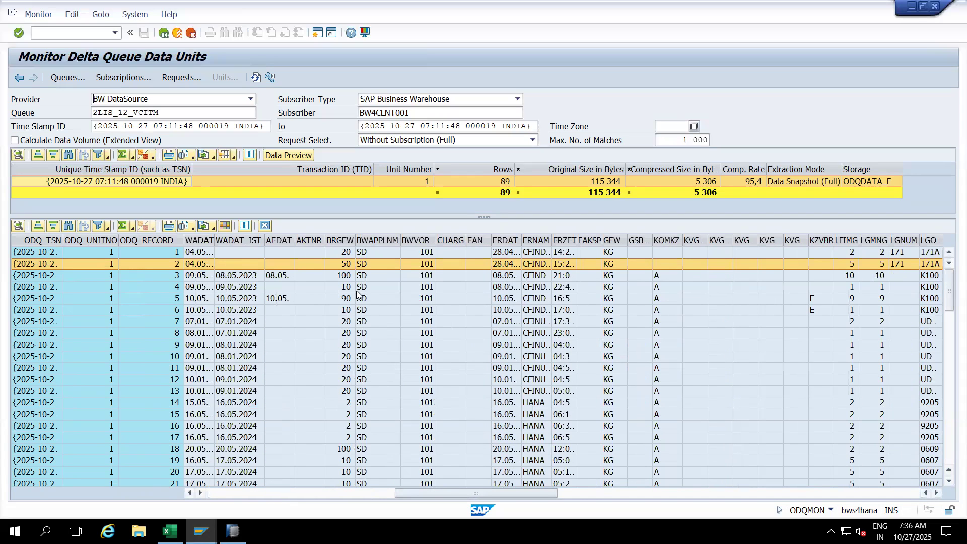